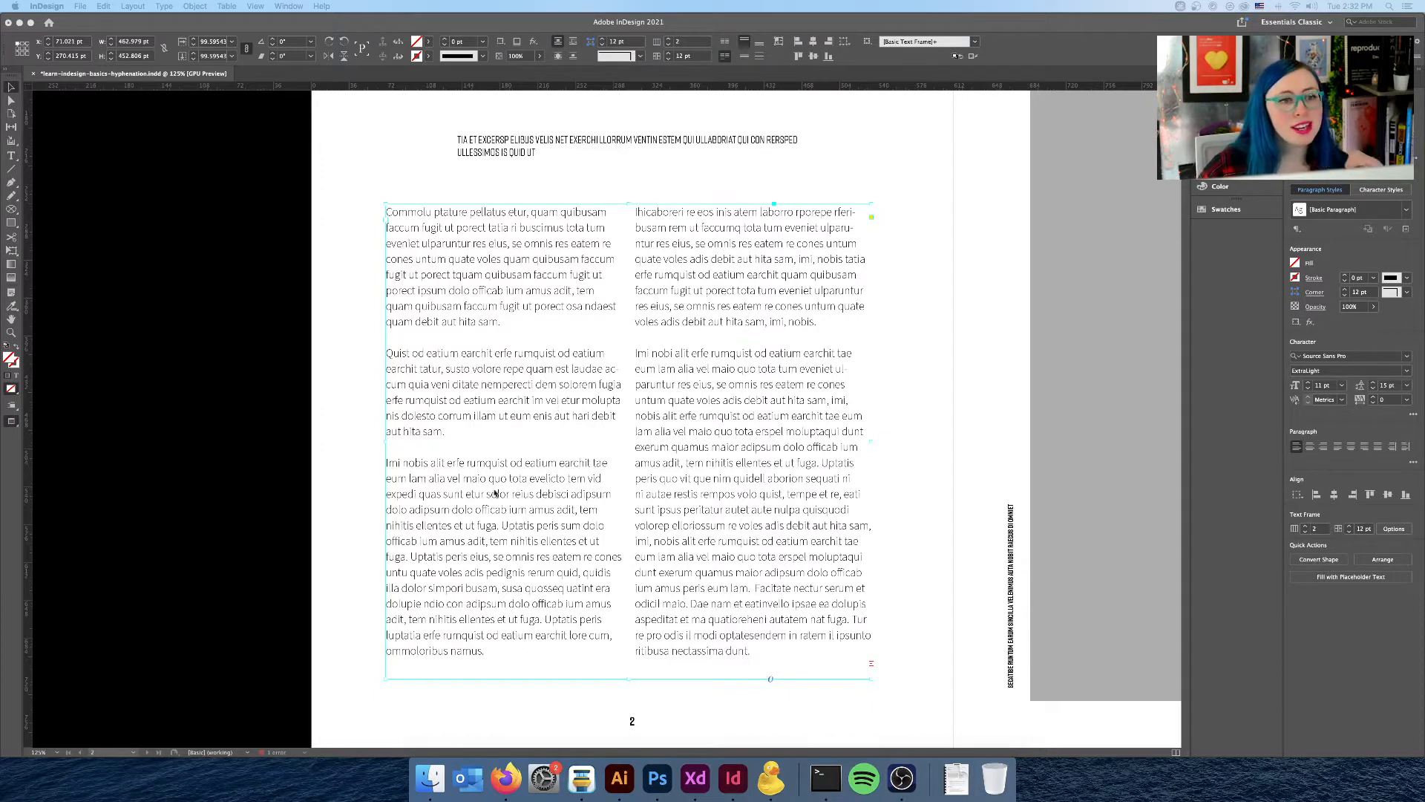
# Show the paragraph formatting settings and enter the two-column body text frame for text editing
pyautogui.press('super+alt+t')
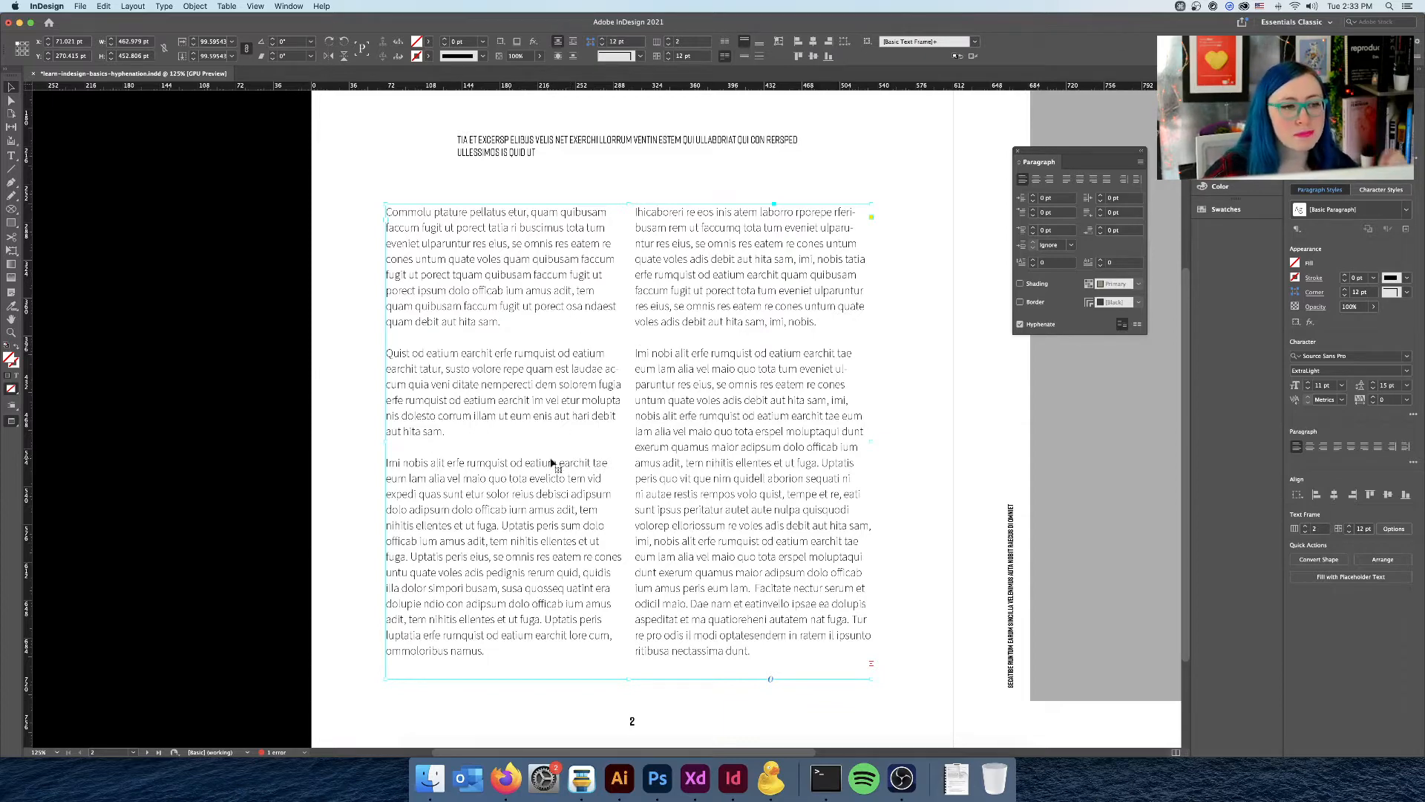
pyautogui.doubleClick(465, 382)
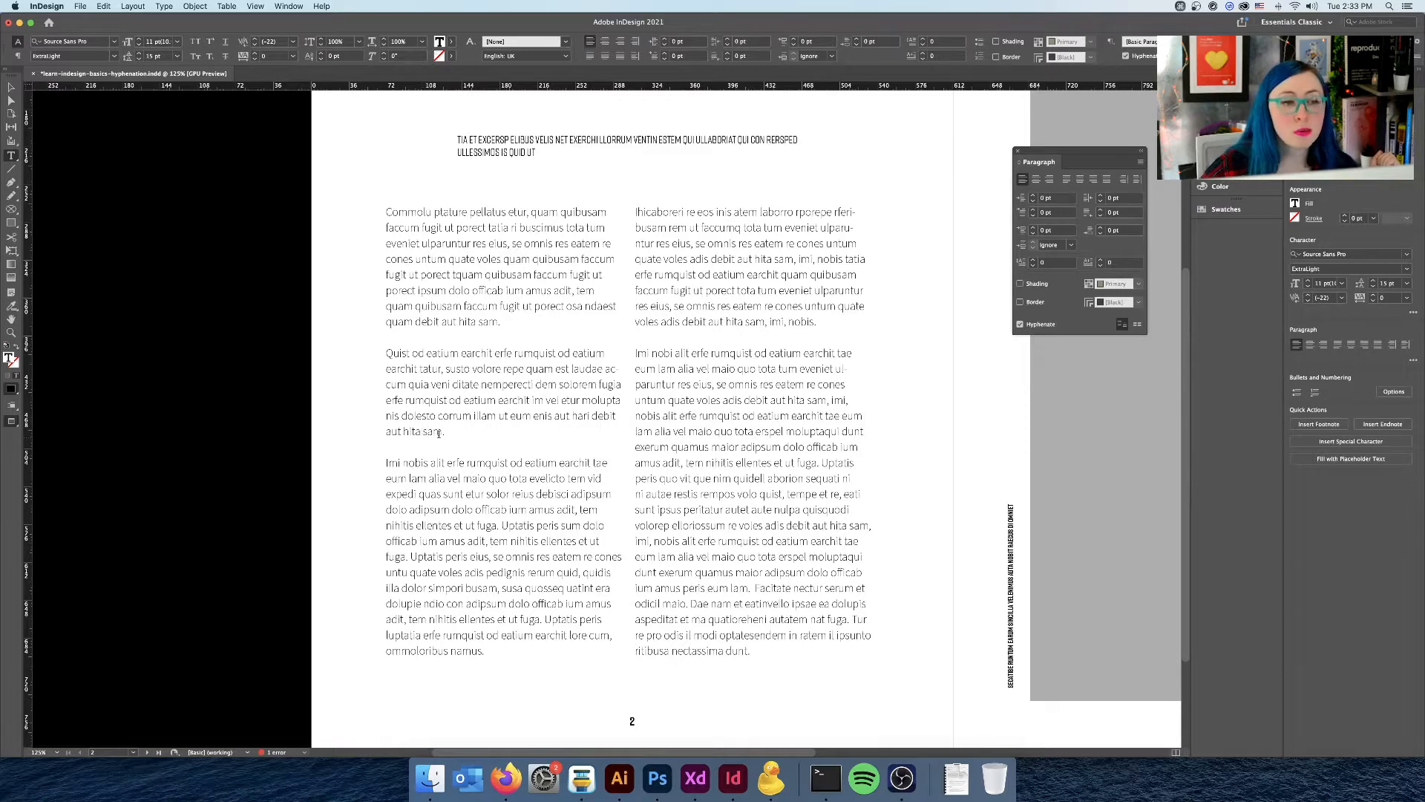
pyautogui.scroll(3, 429, 434)
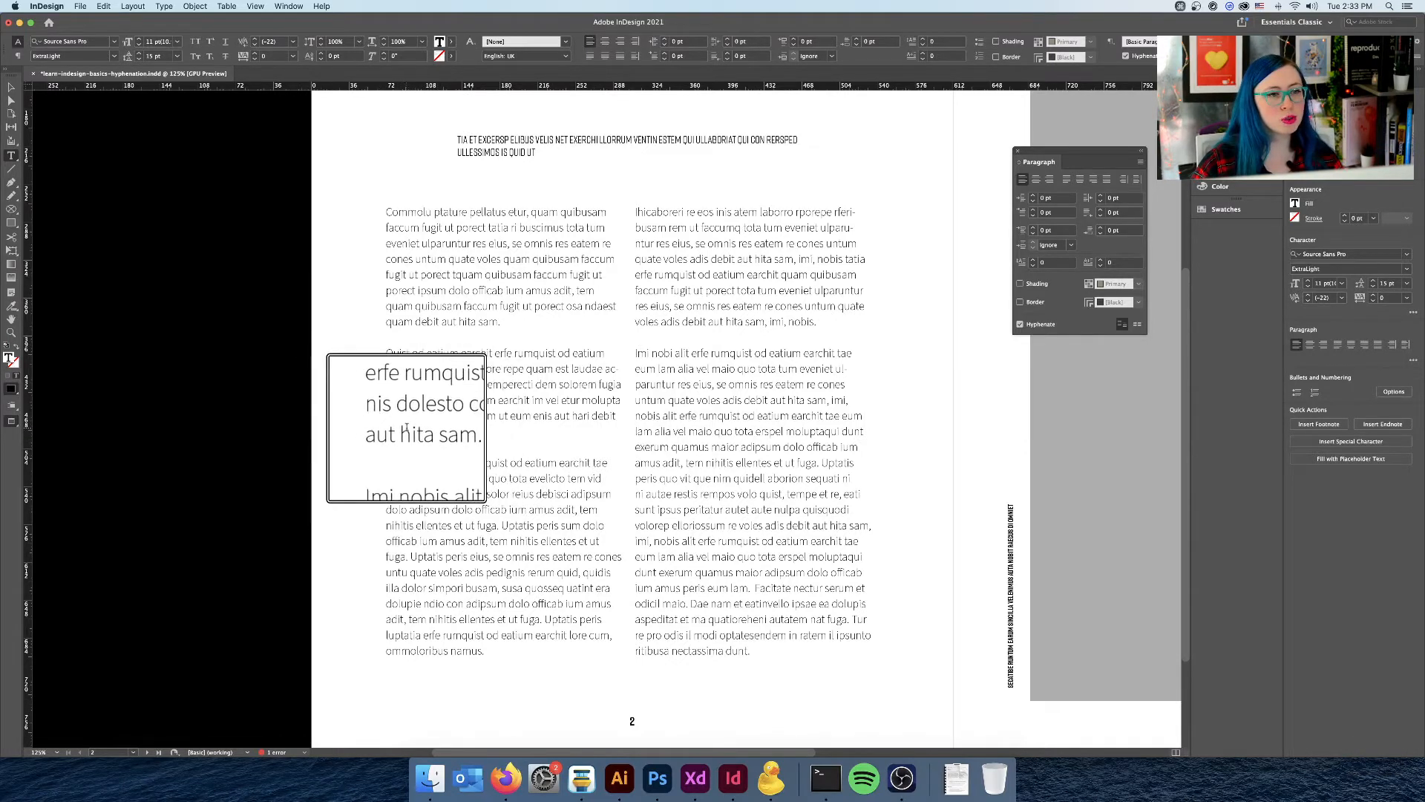
pyautogui.press('alt')
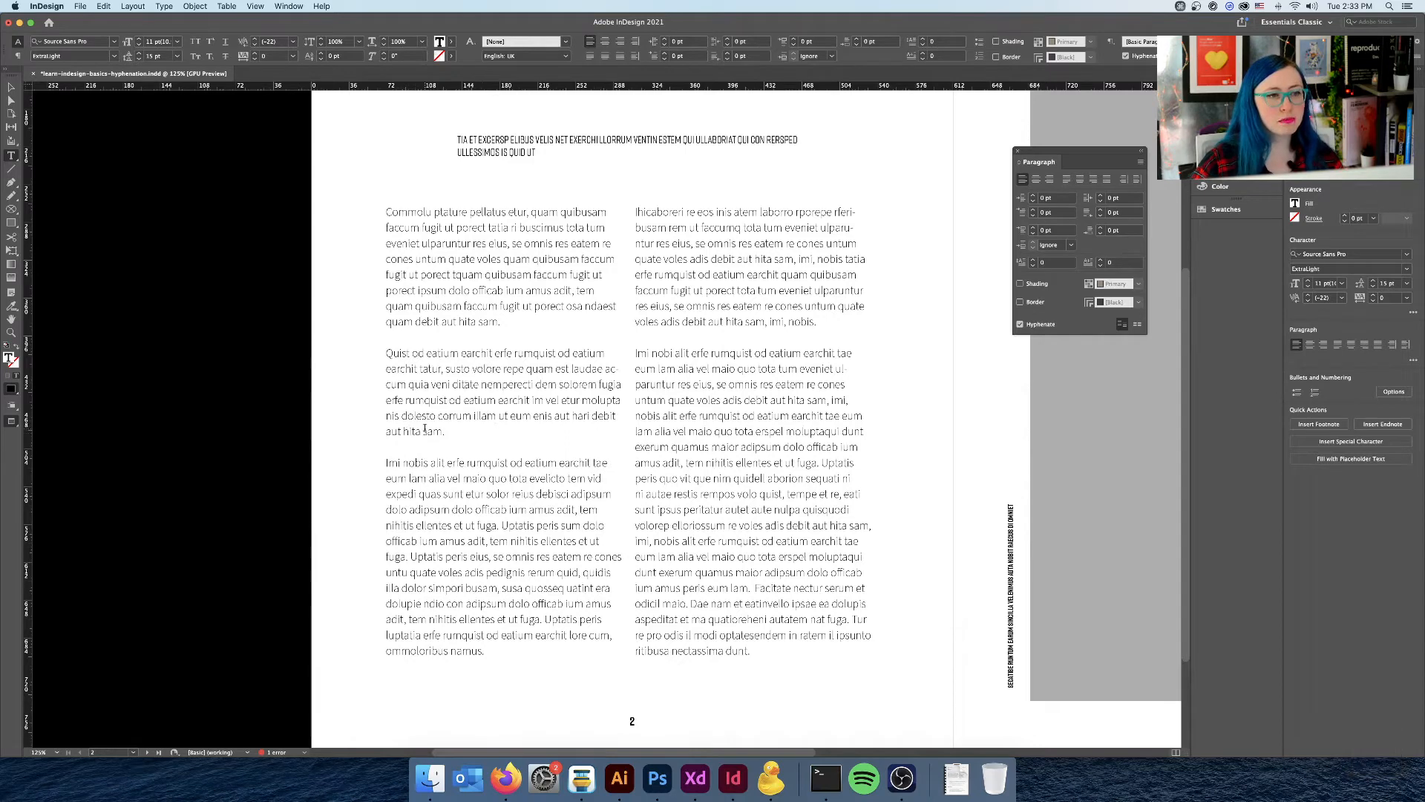
# Delete the words "aut hita" from the last line of the second paragraph in the first column
pyautogui.click(496, 391)
pyautogui.press('shift+super+Left')
pyautogui.press('shift+super+Left')
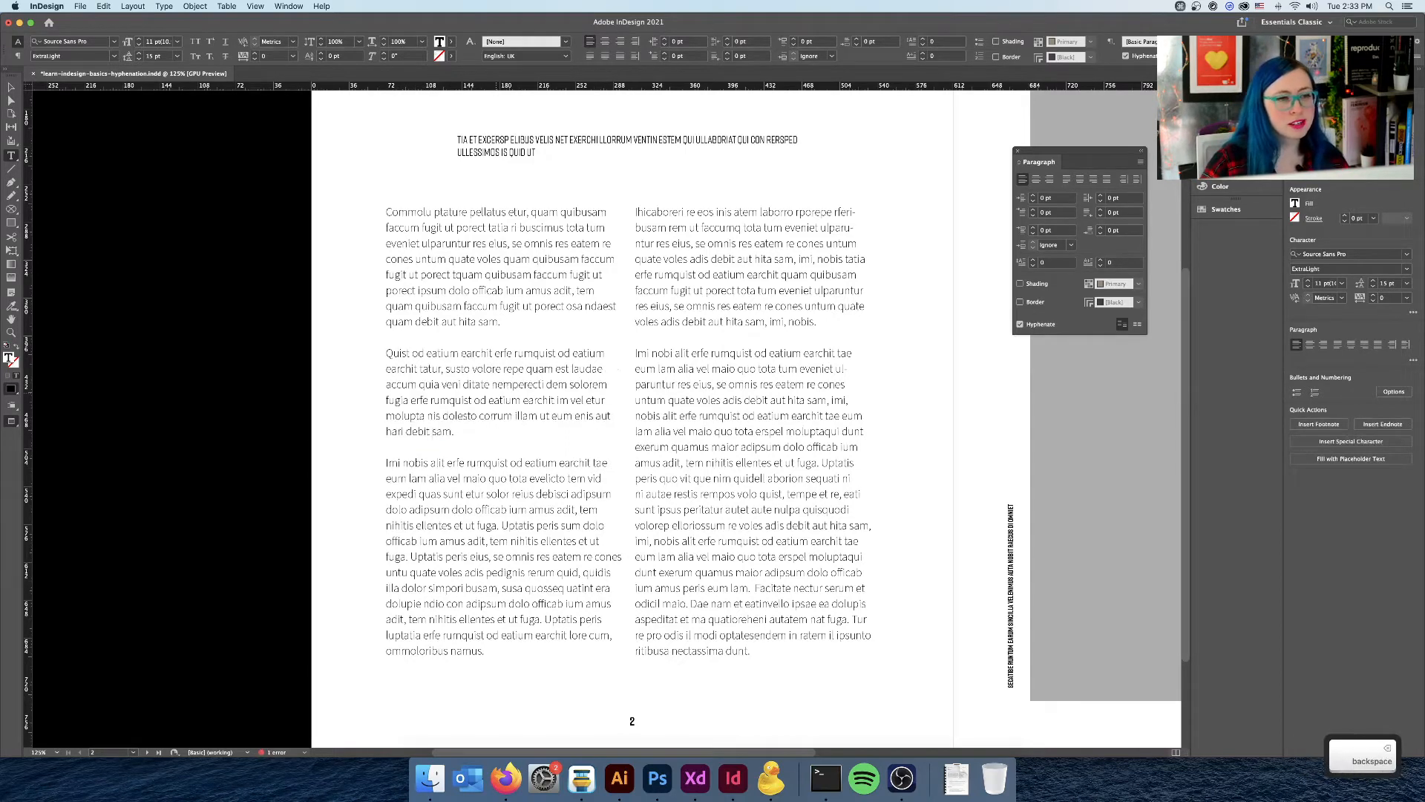
pyautogui.press('super+z')
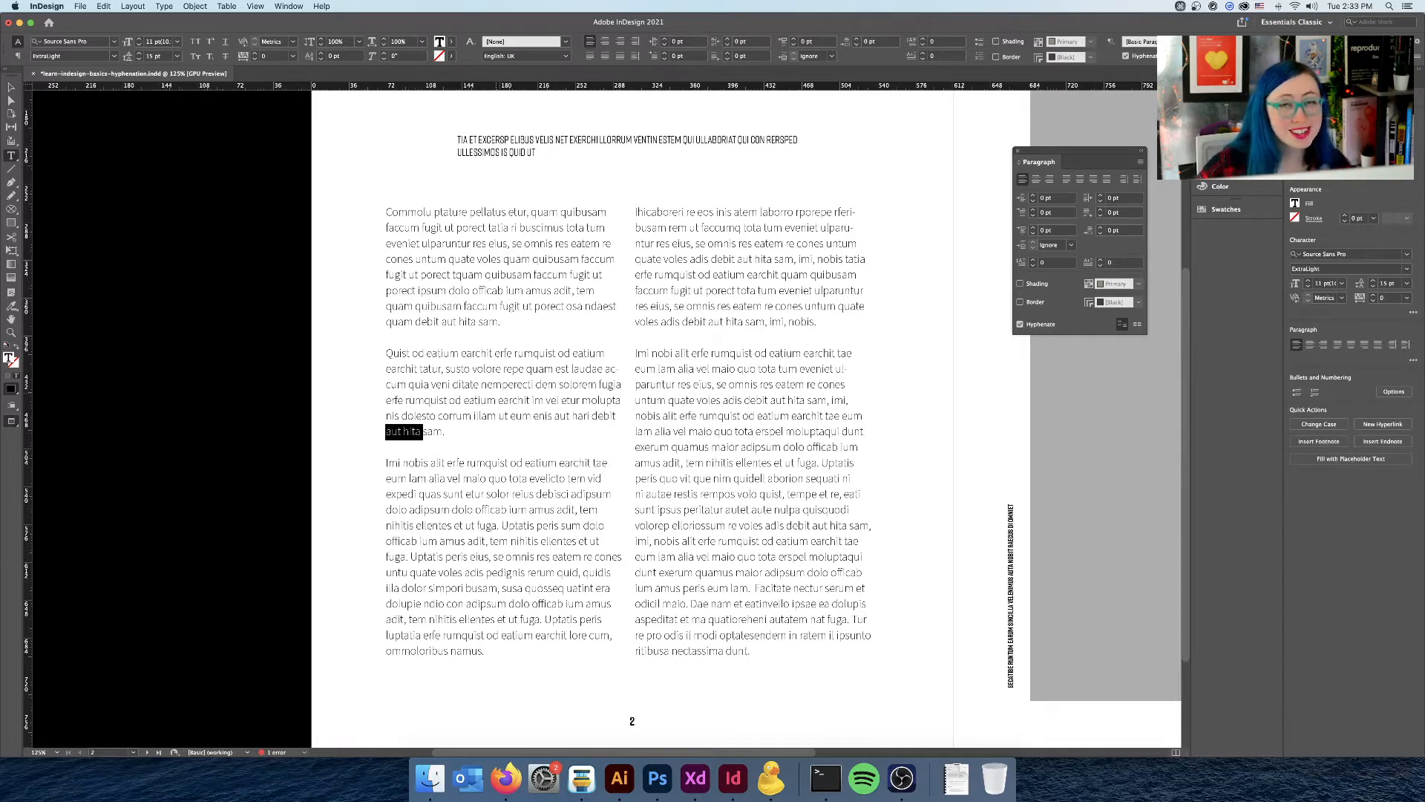
pyautogui.press('alt')
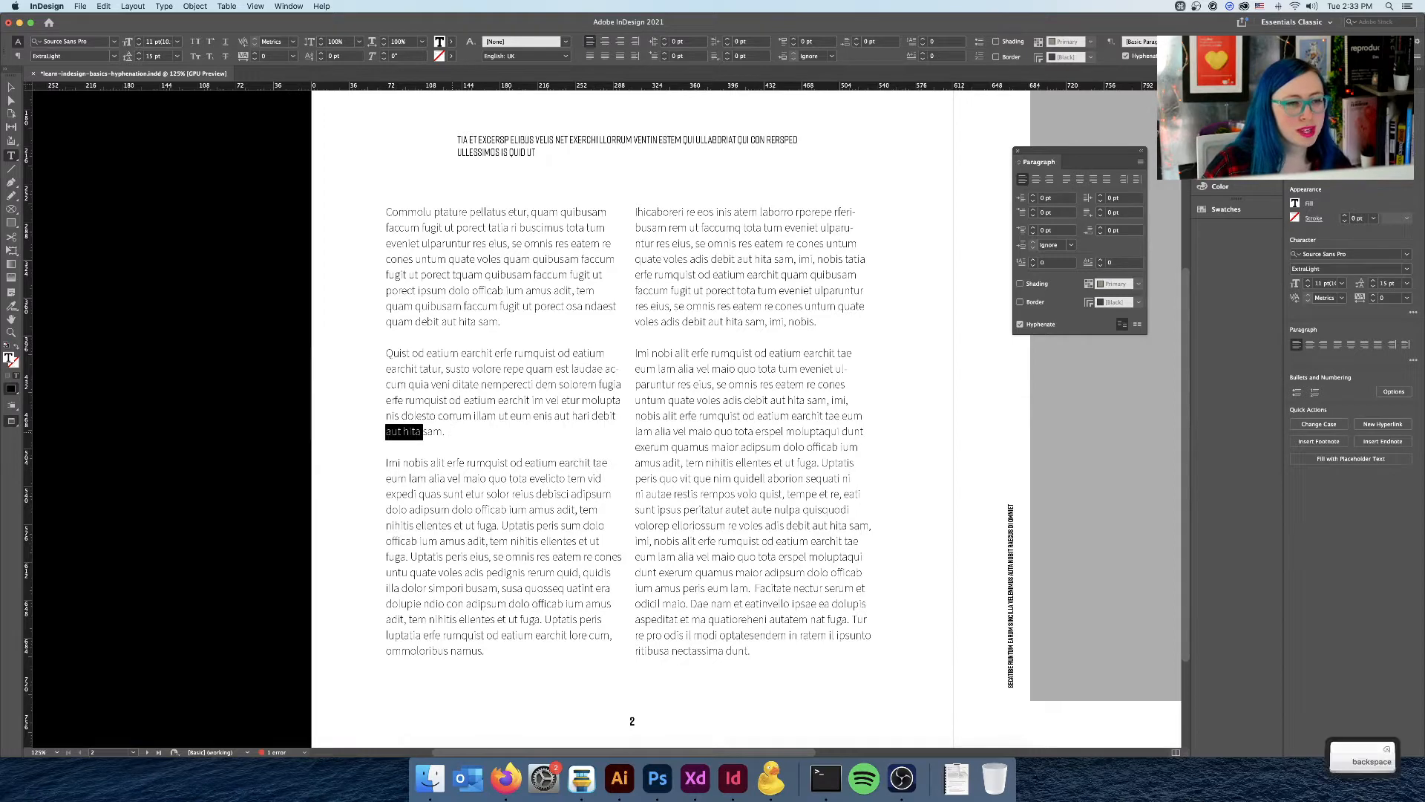
pyautogui.press('BackSpace')
# Try removing "hari debit" from the second paragraph's last line and undo the deletion
pyautogui.hotkey('alt', 'shift', 'Left')
pyautogui.hotkey('alt', 'shift', 'Left')
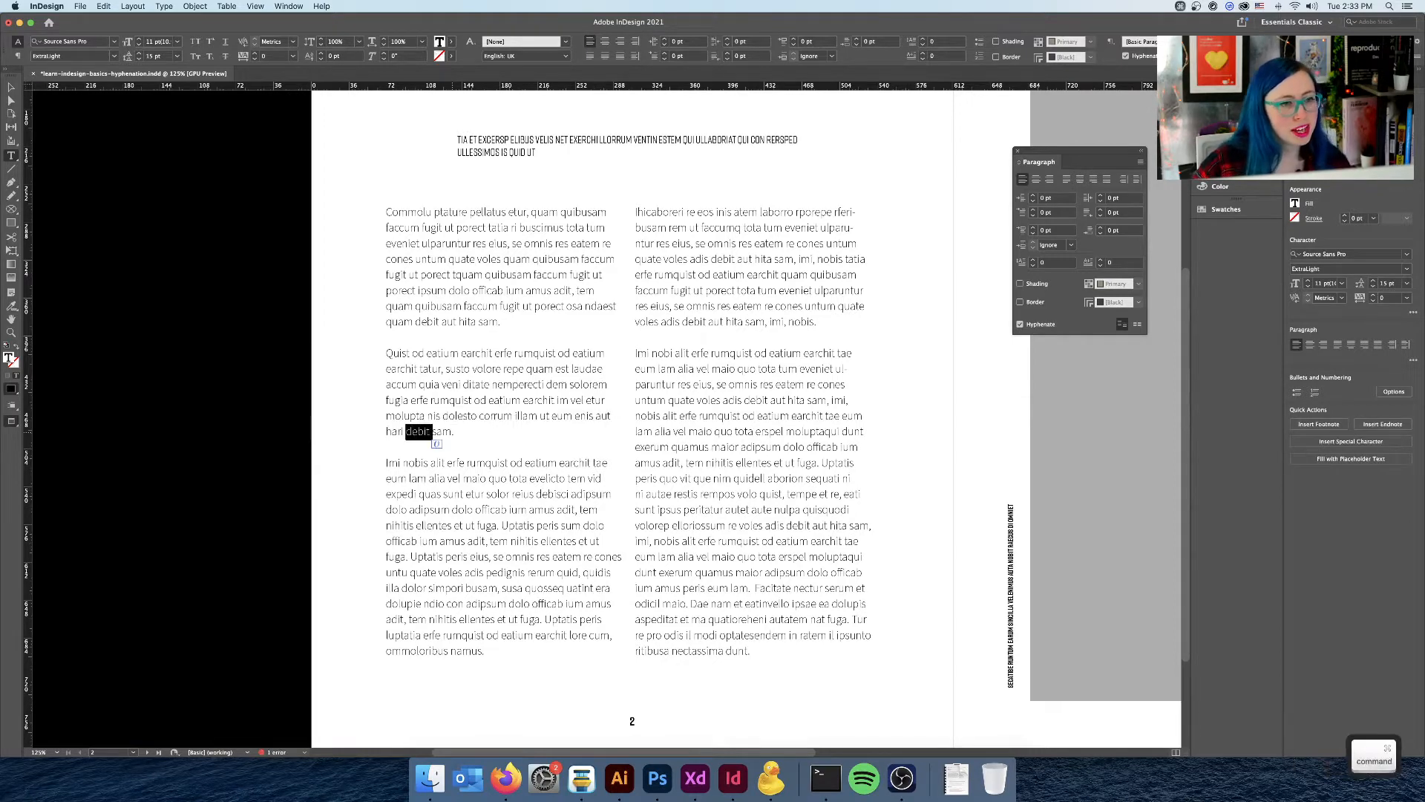
pyautogui.press('BackSpace')
pyautogui.press('super+z')
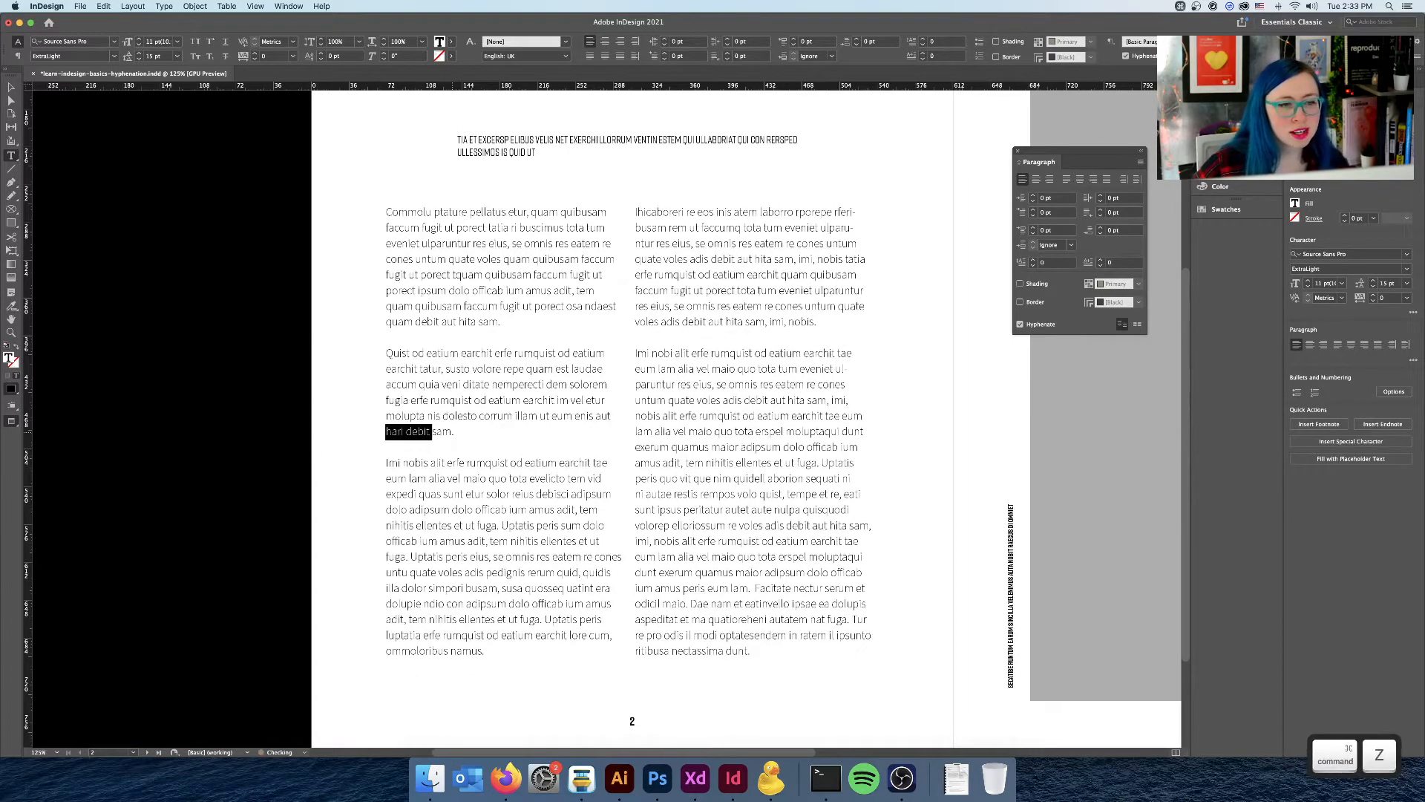
# Try removing only "debit" before "sam." in the second paragraph, undo it and clear the selection
pyautogui.press('Right')
pyautogui.hotkey('alt', 'Left')
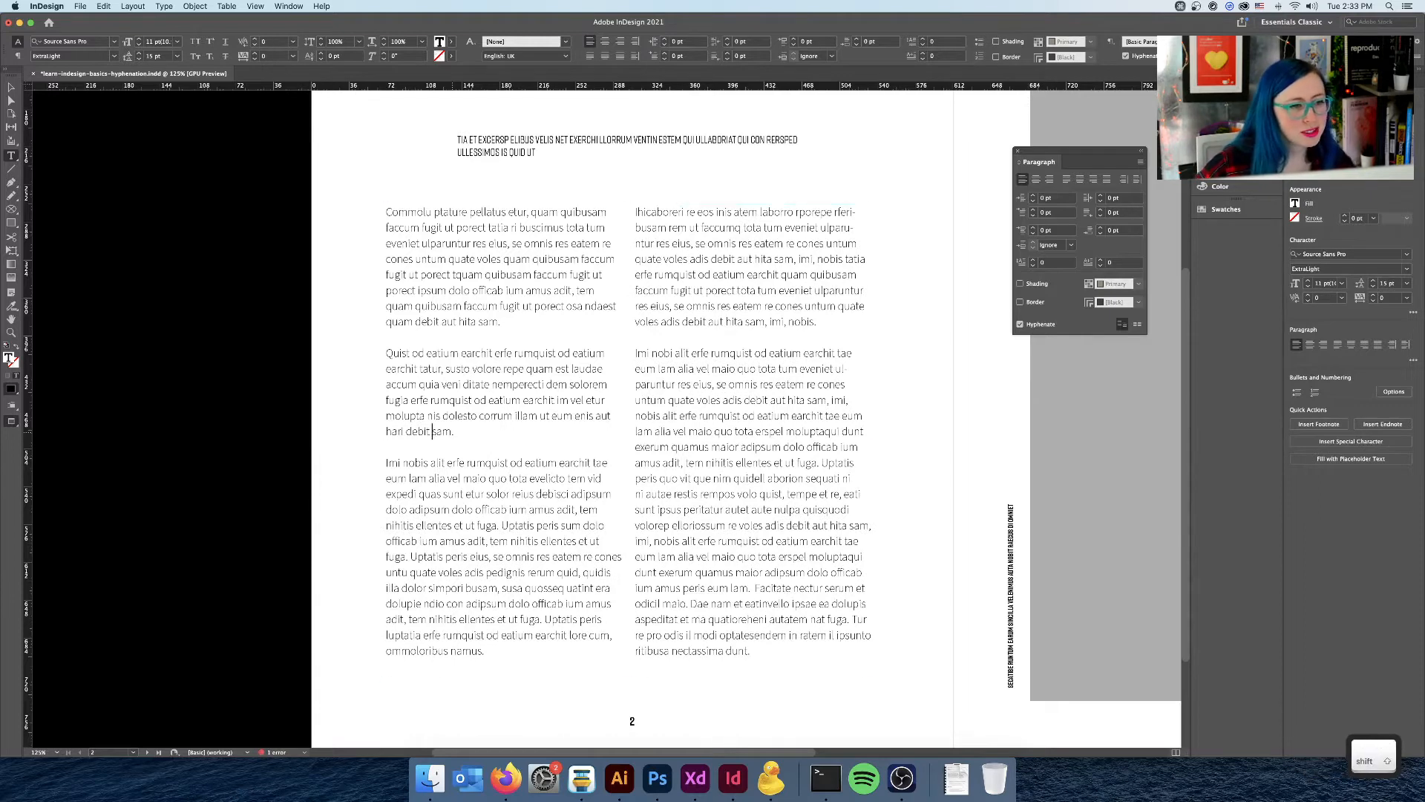
pyautogui.hotkey('alt', 'shift', 'Left')
pyautogui.press('BackSpace')
pyautogui.press('super')
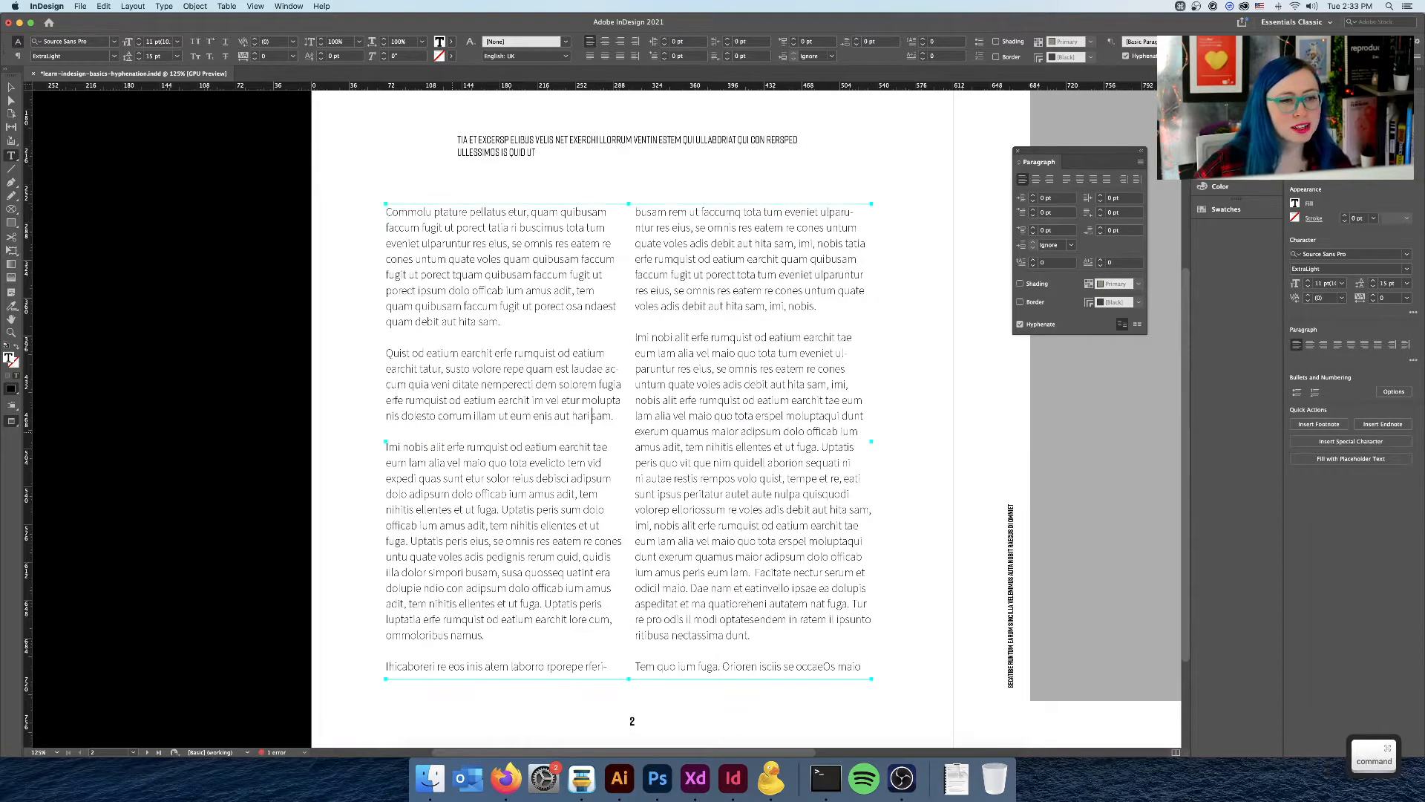
pyautogui.press('super+z')
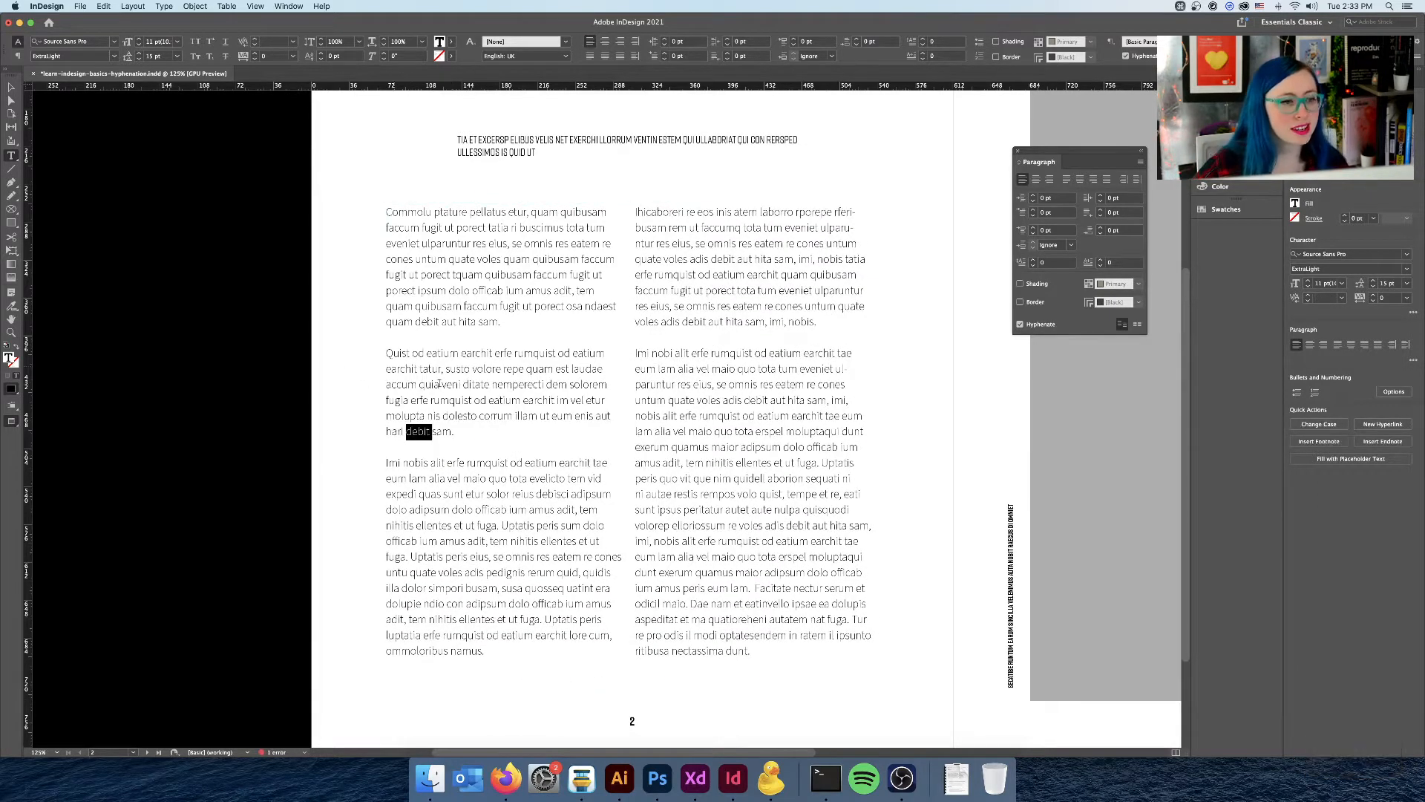
pyautogui.click(631, 434)
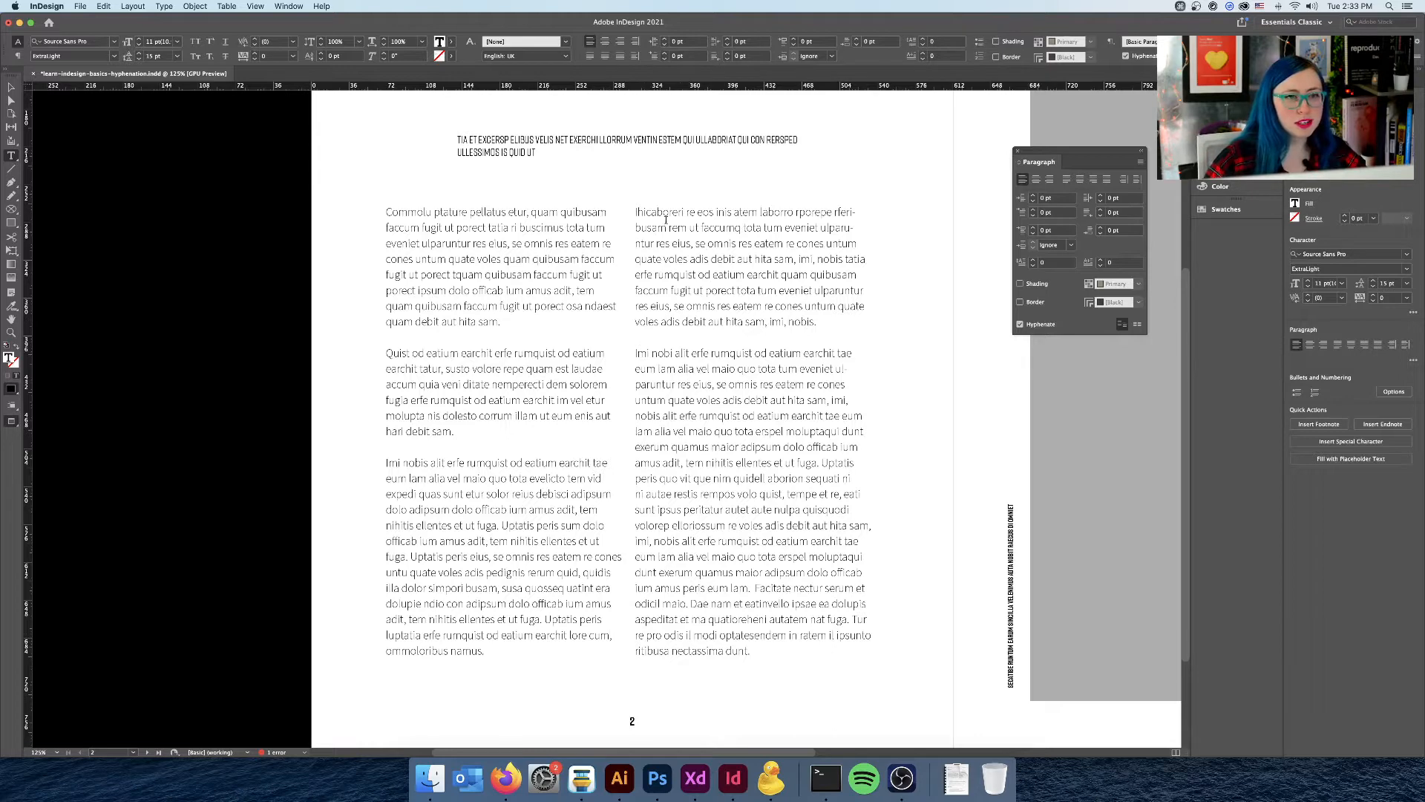
# Copy the third paragraph's last sentence, starting "Uptatis peris luptatia", and paste it twice at the paragraph's end
pyautogui.click(638, 212)
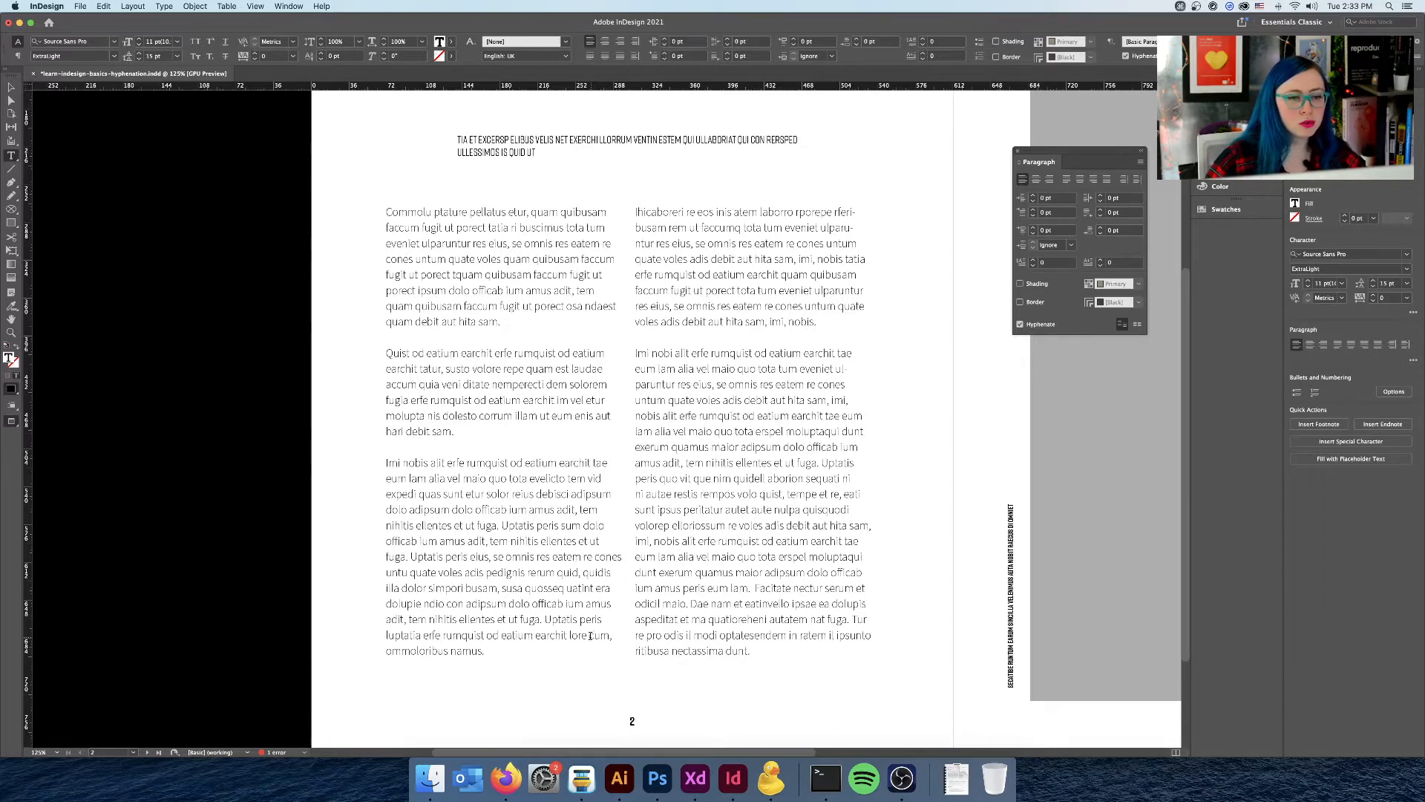
pyautogui.click(523, 649)
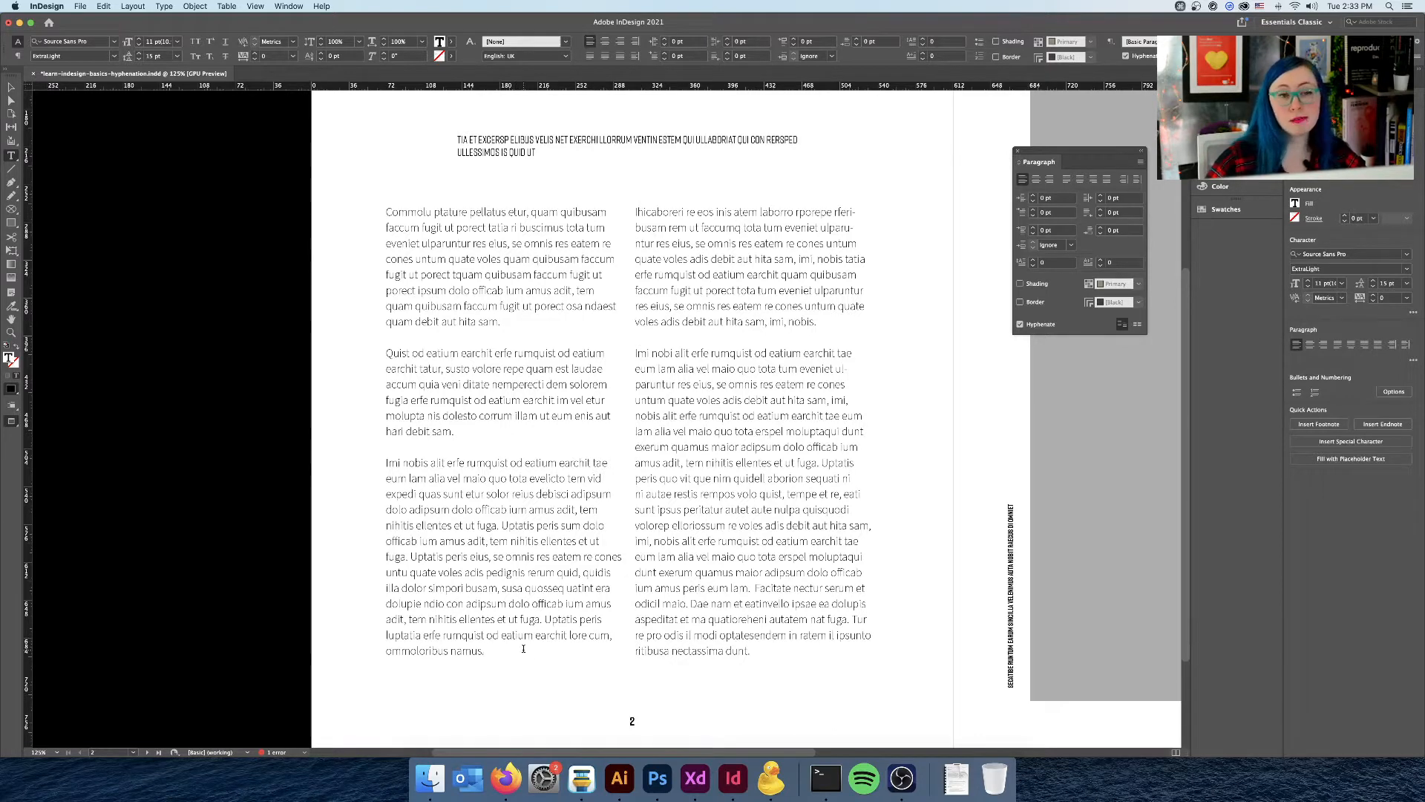
pyautogui.press('alt')
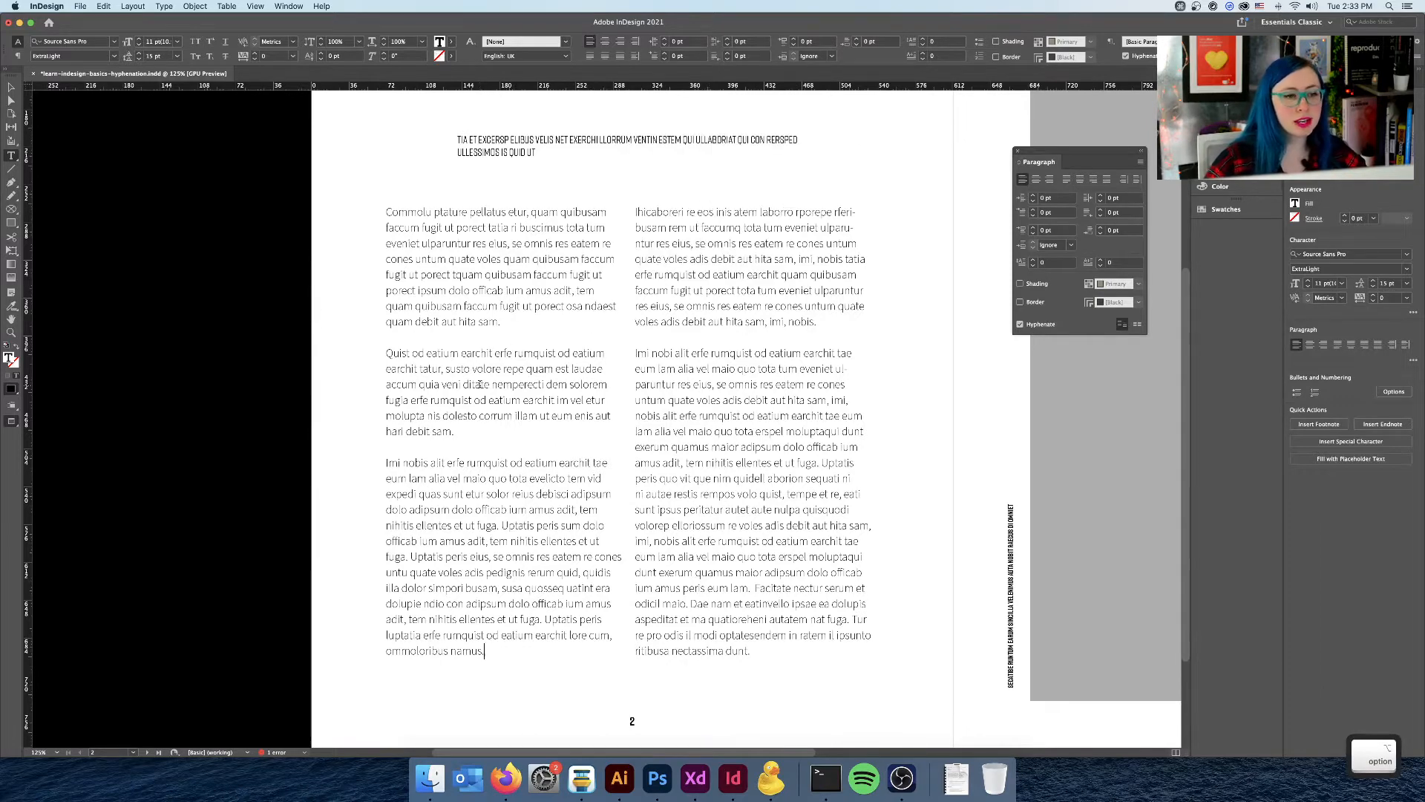
pyautogui.moveTo(484, 650); pyautogui.dragTo(545, 618)
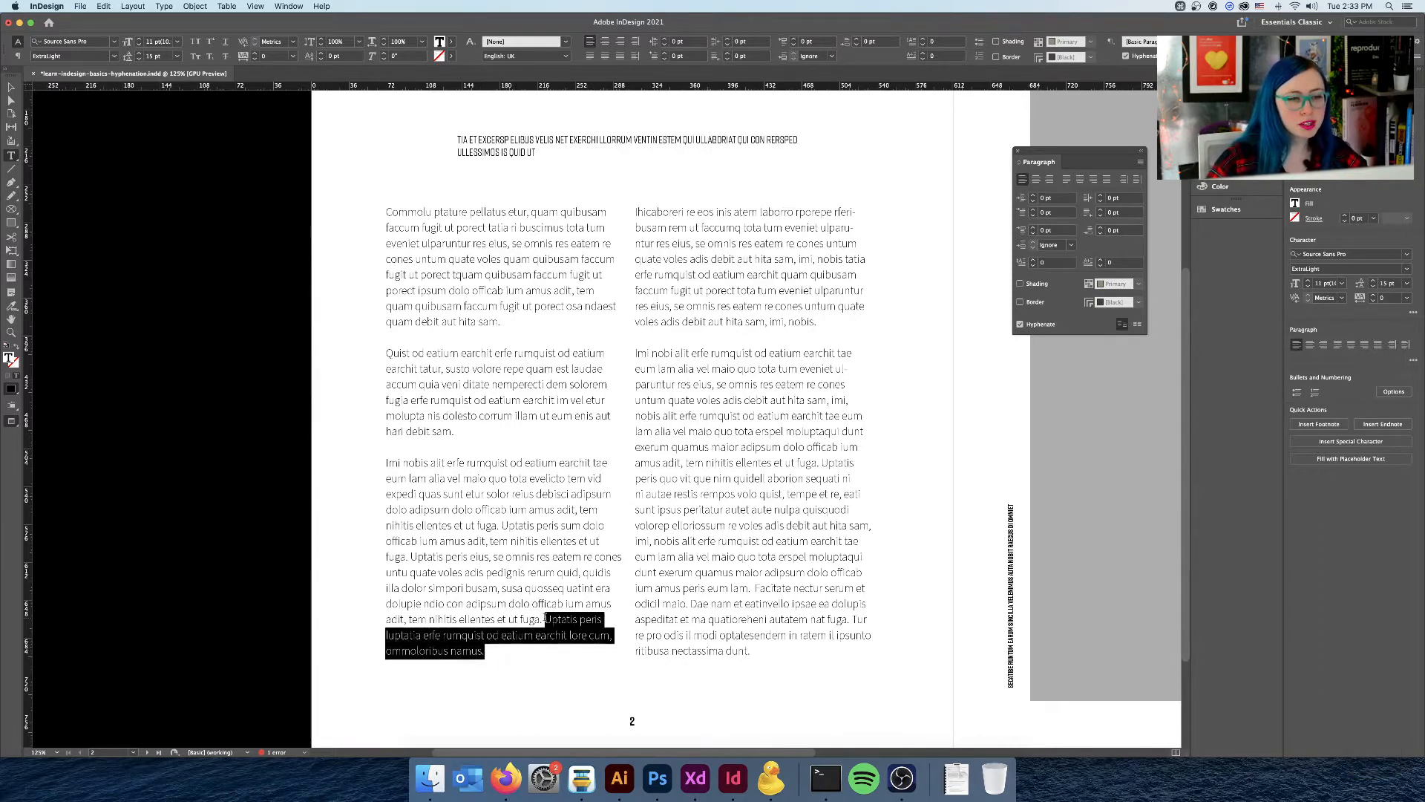
pyautogui.press('super+c')
pyautogui.press('Right')
pyautogui.press('super+v')
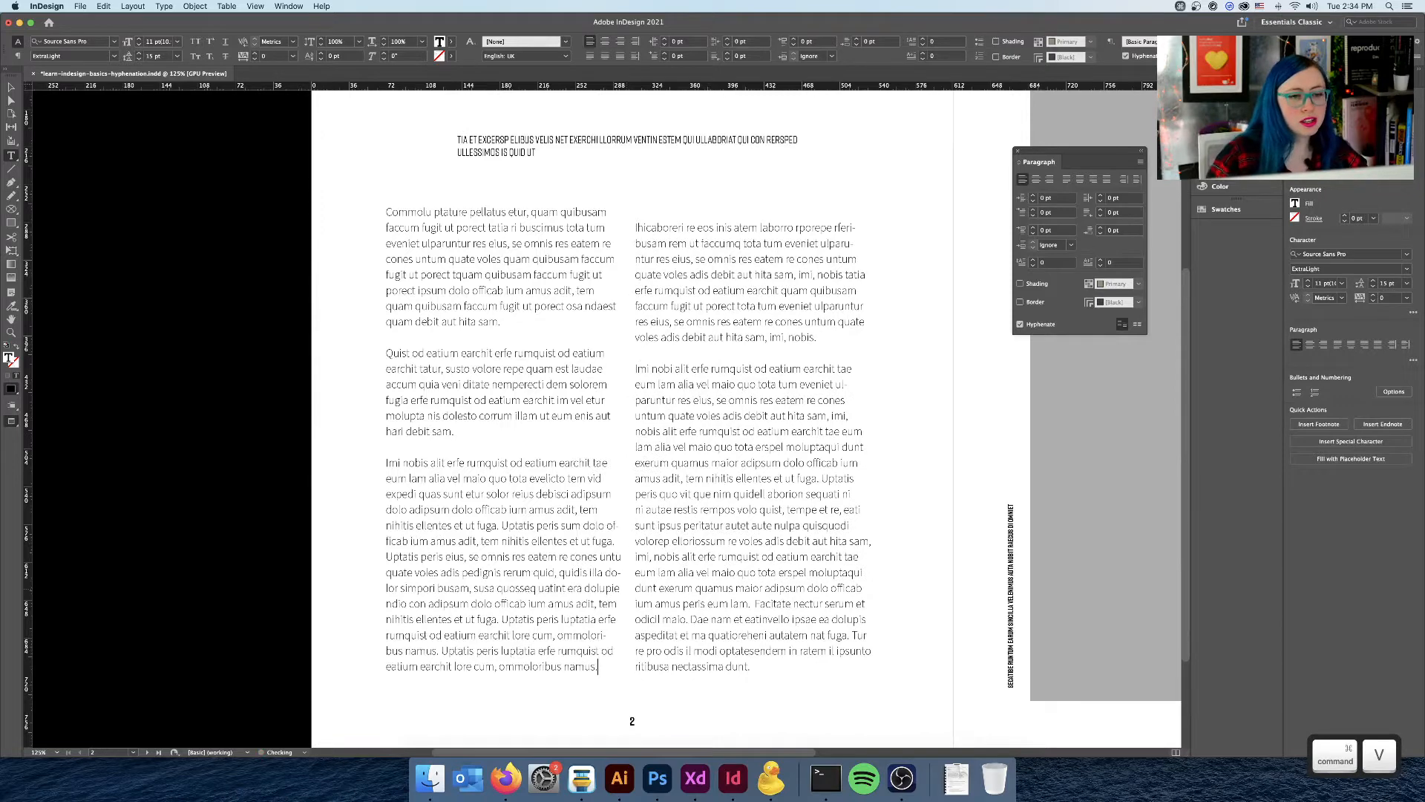
pyautogui.press('super+v')
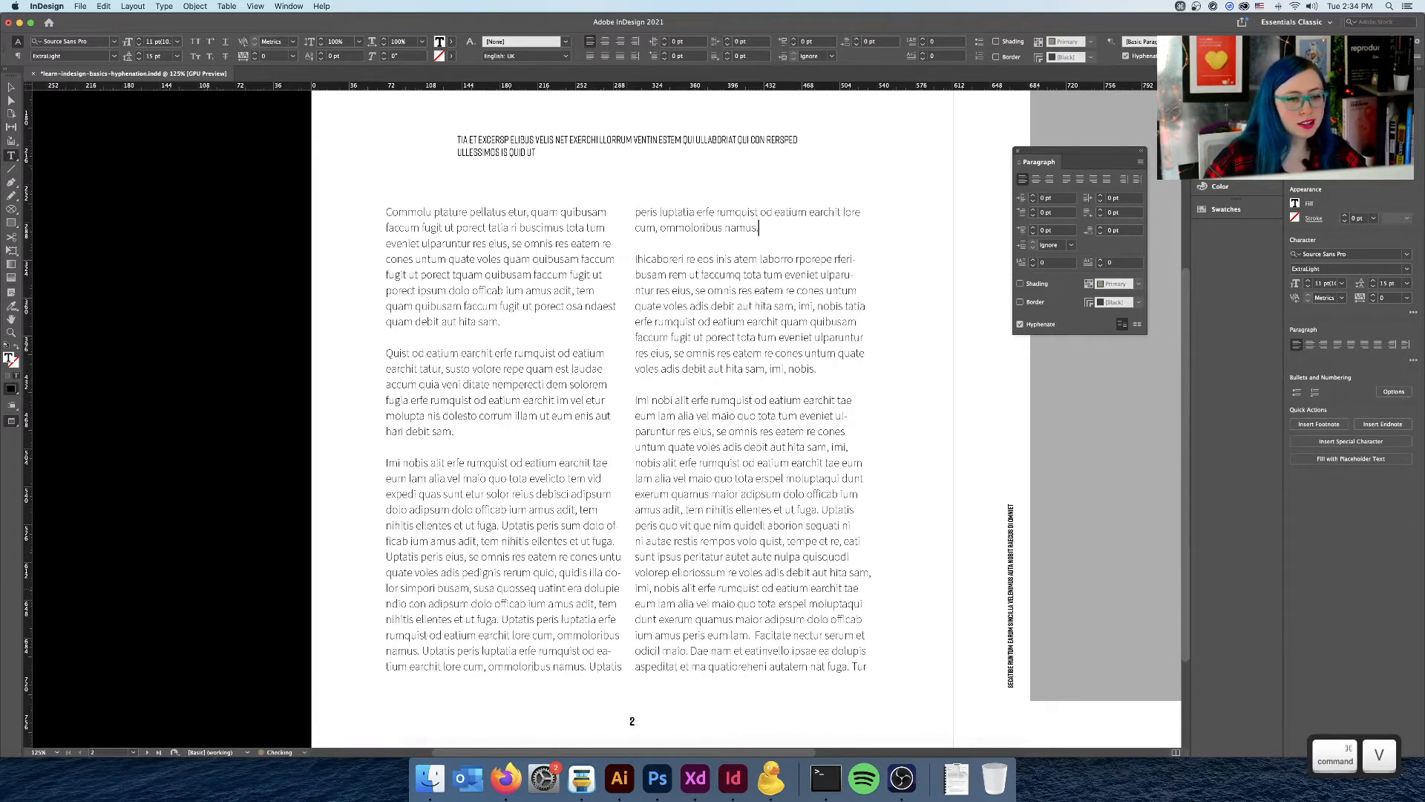
# Trim the last pasted sentence by removing "cum, ommoloribus namus" so it ends with "lore."
pyautogui.press('super+shift+Left')
pyautogui.press('super+shift+Left')
pyautogui.press('super+shift+Left')
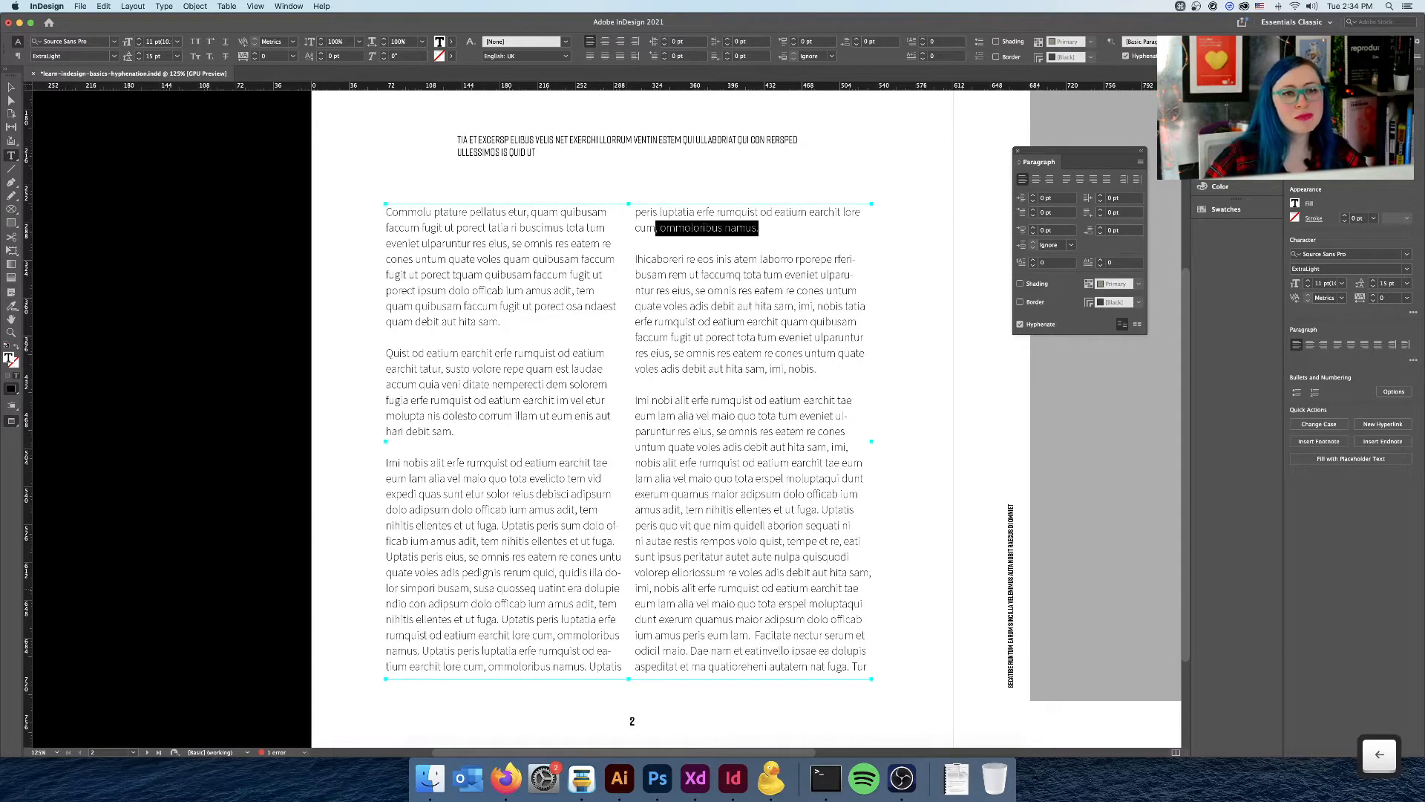
pyautogui.press('BackSpace')
pyautogui.write('.')
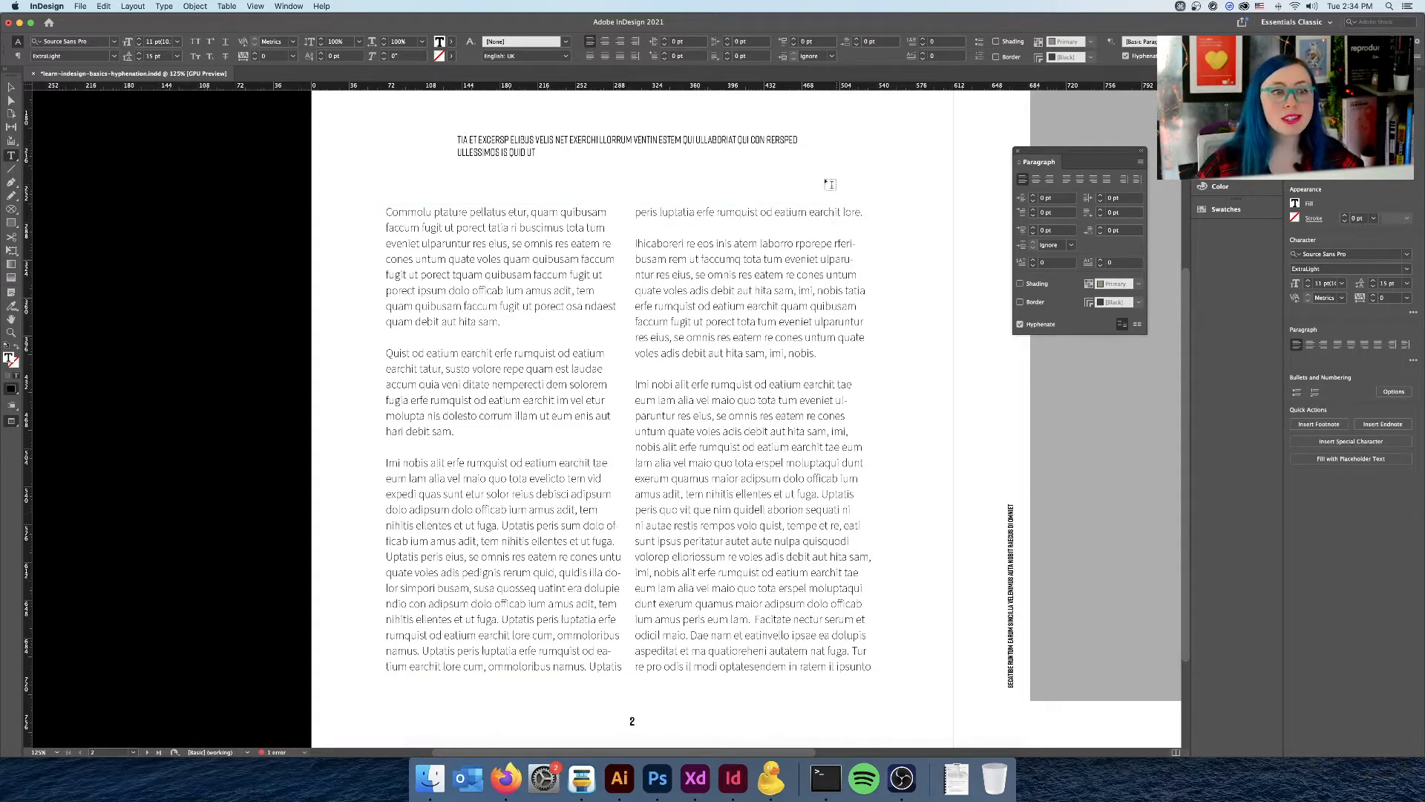
# Examine the single line at the top of the second column and how it continues from the first column's text
pyautogui.press('alt')
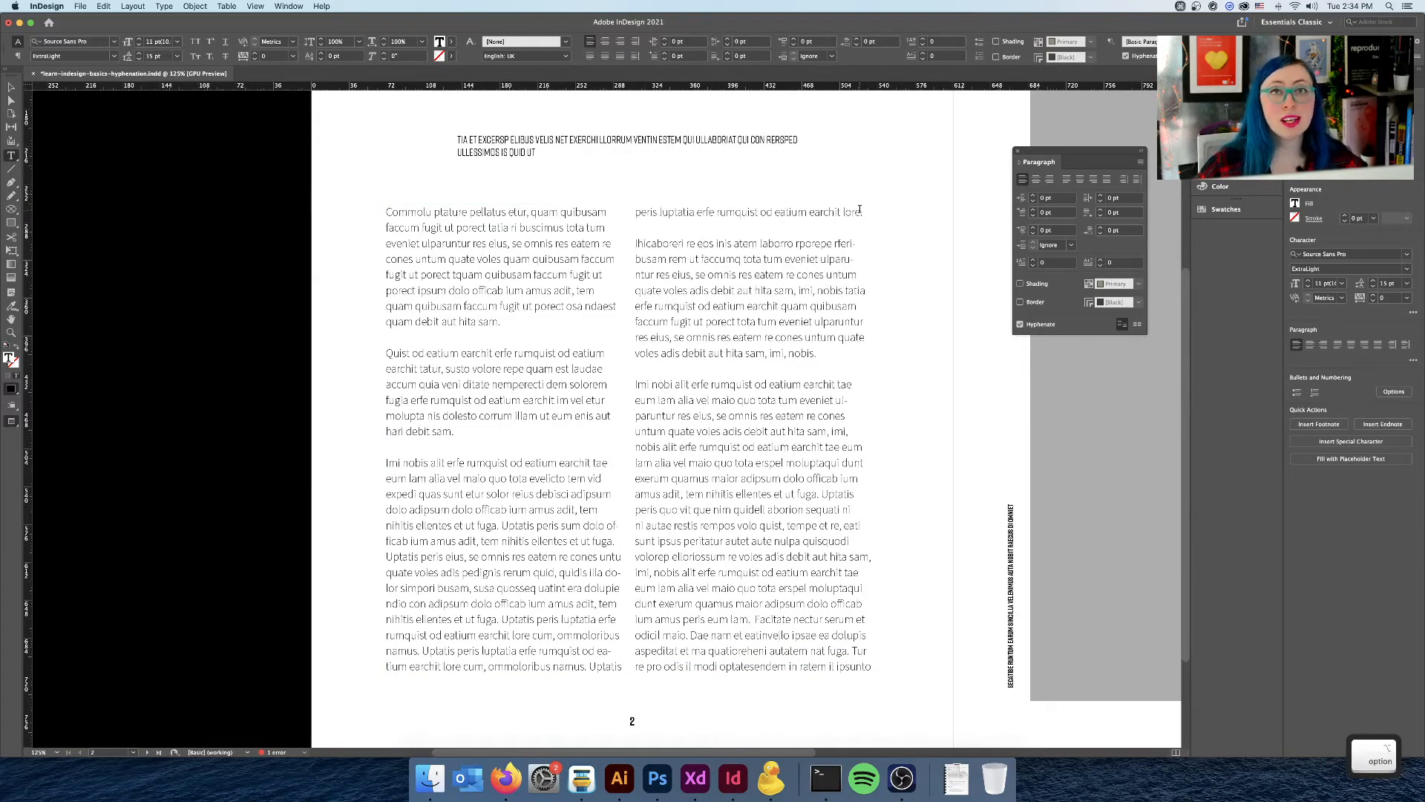
pyautogui.click(813, 213)
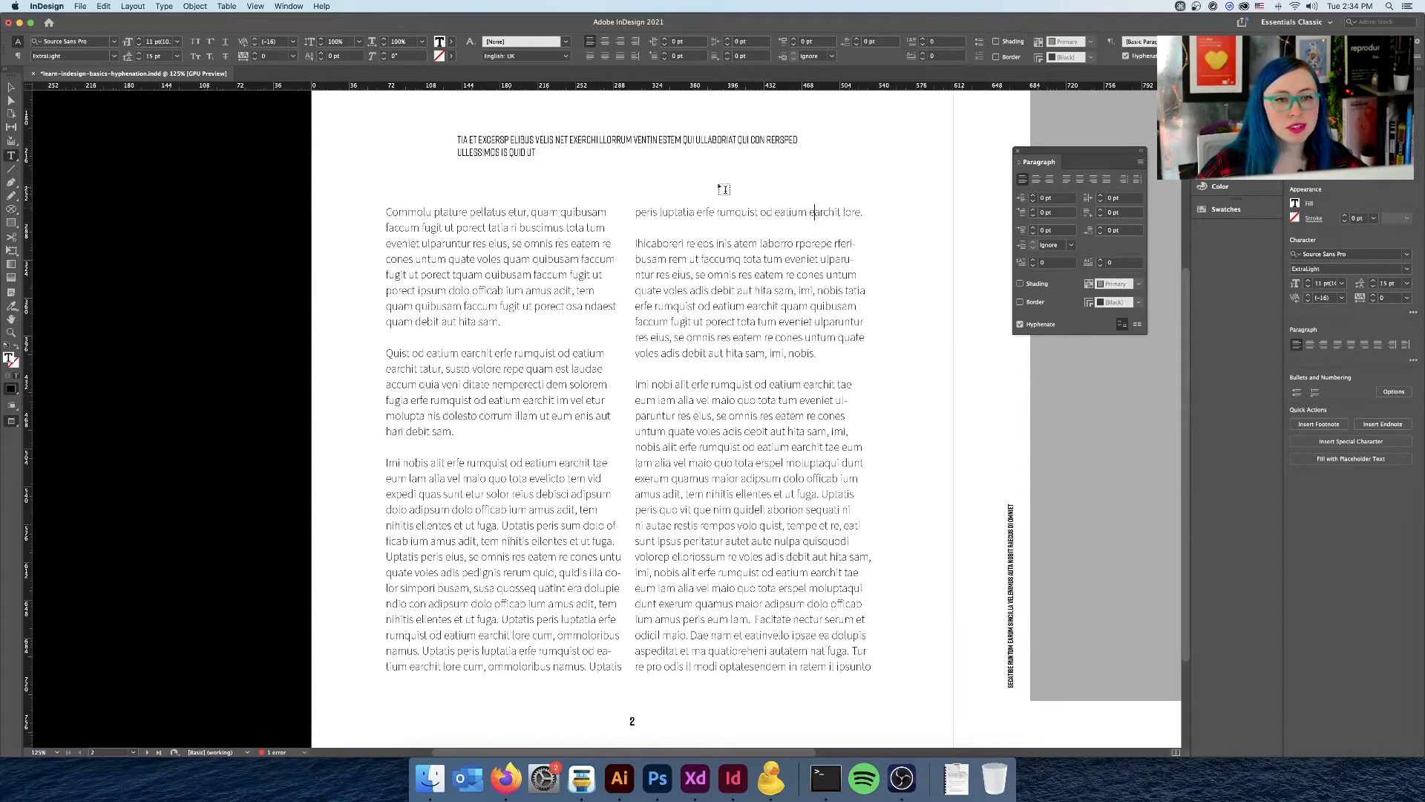
pyautogui.press('ctrl')
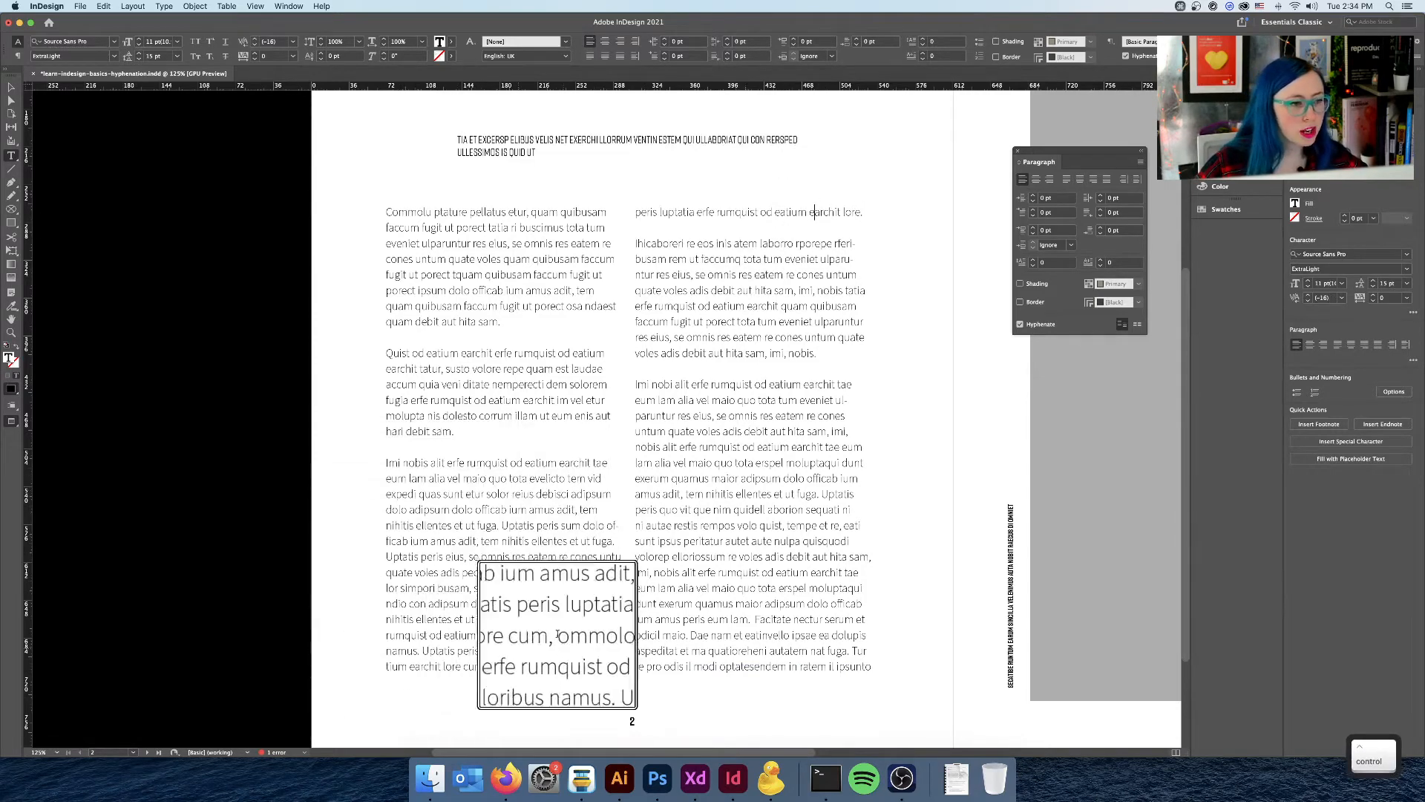
pyautogui.hotkey('ctrl', 'alt')
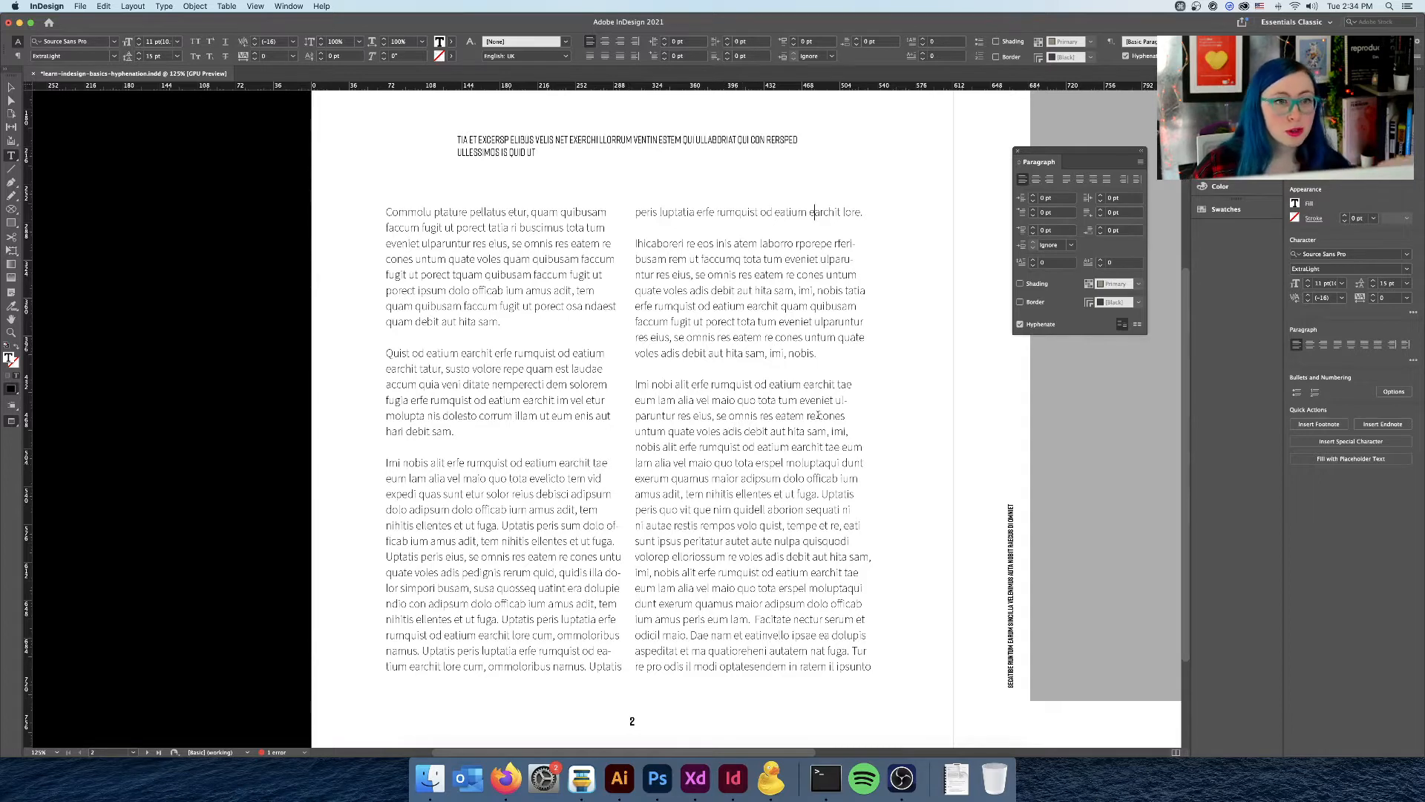
pyautogui.tripleClick(702, 212)
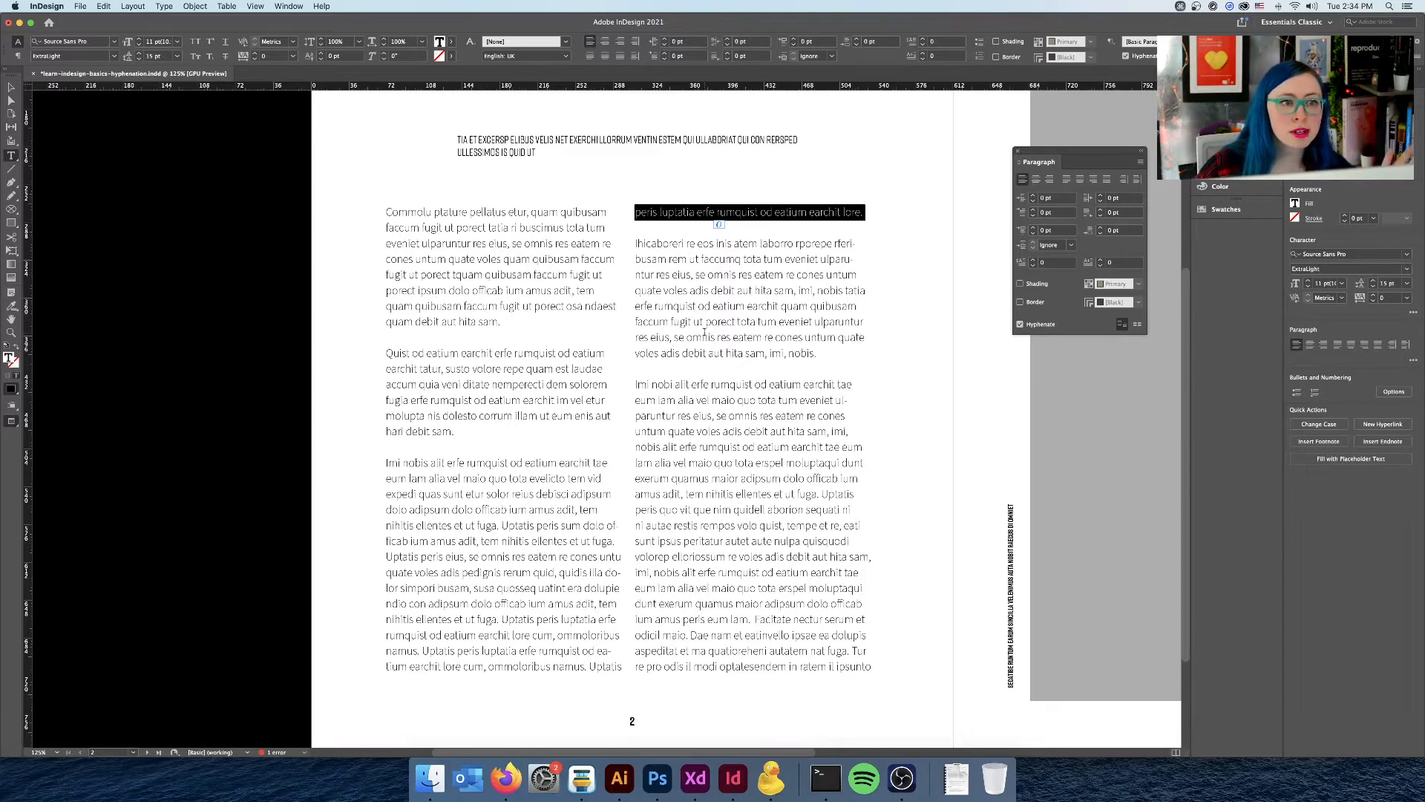
pyautogui.click(689, 213)
pyautogui.tripleClick(689, 212)
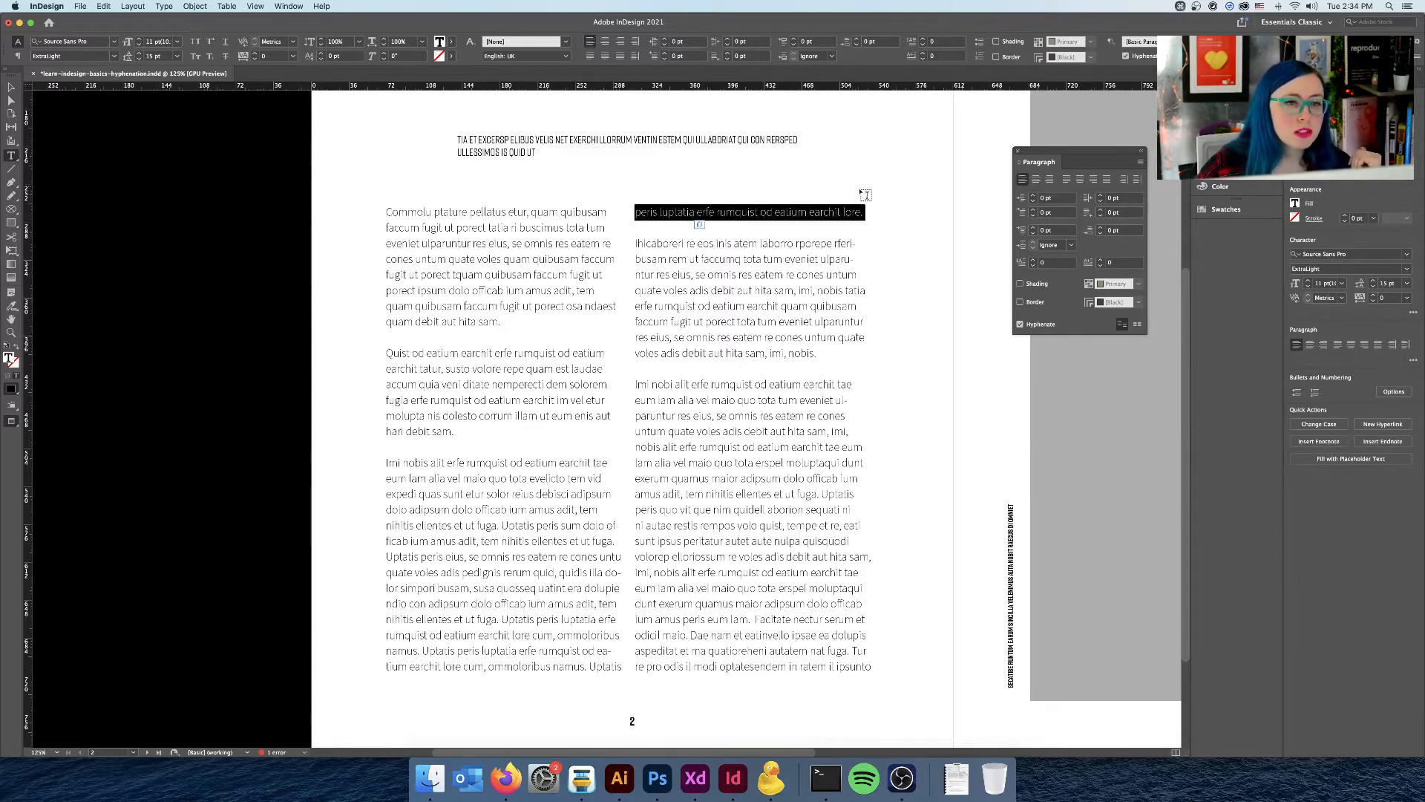
pyautogui.click(862, 212)
pyautogui.moveTo(863, 212); pyautogui.dragTo(385, 211)
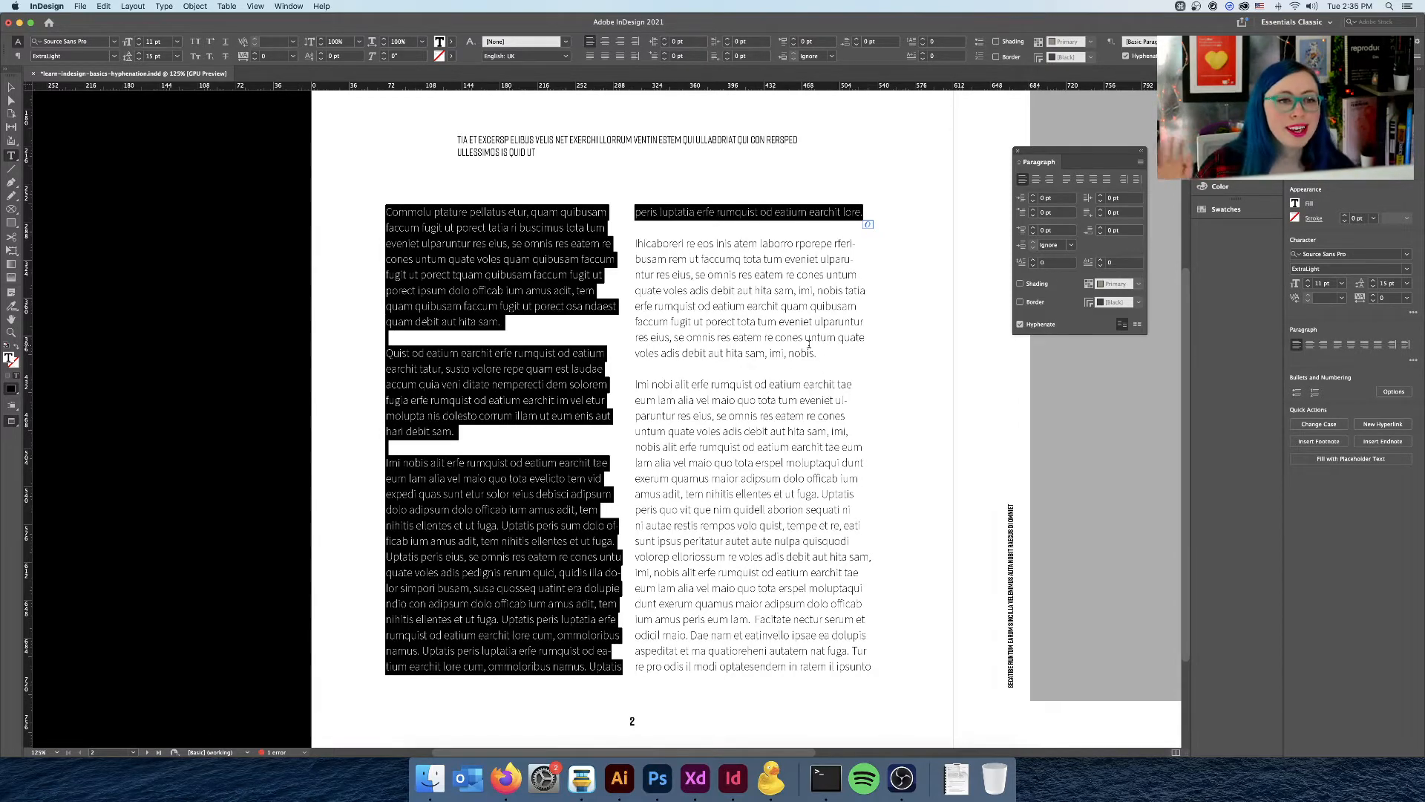
pyautogui.click(809, 340)
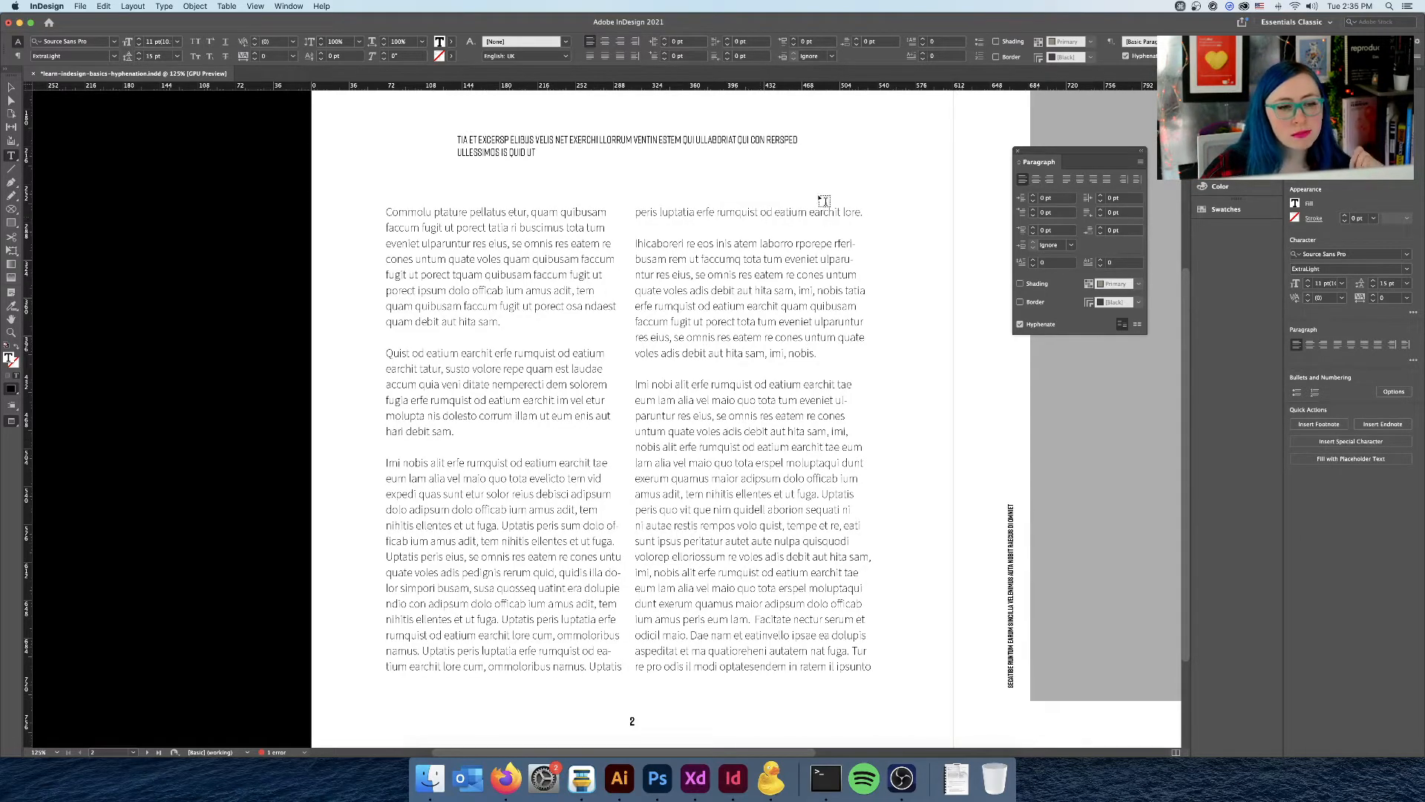
# Set the tracking of the third paragraph, from "Imi nobis alit" through "earchit lore.", to -1
pyautogui.moveTo(862, 211); pyautogui.dragTo(383, 463)
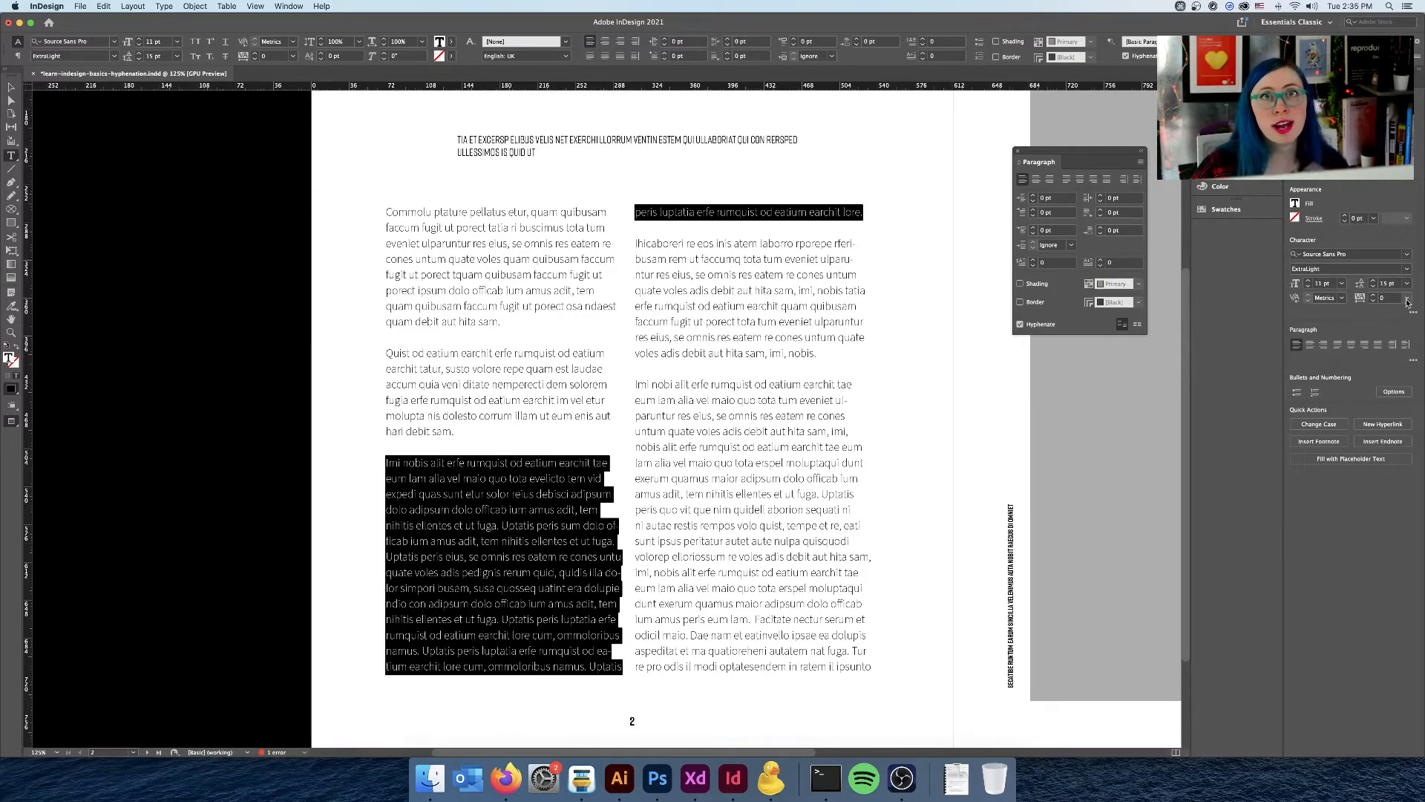
pyautogui.press('ctrl')
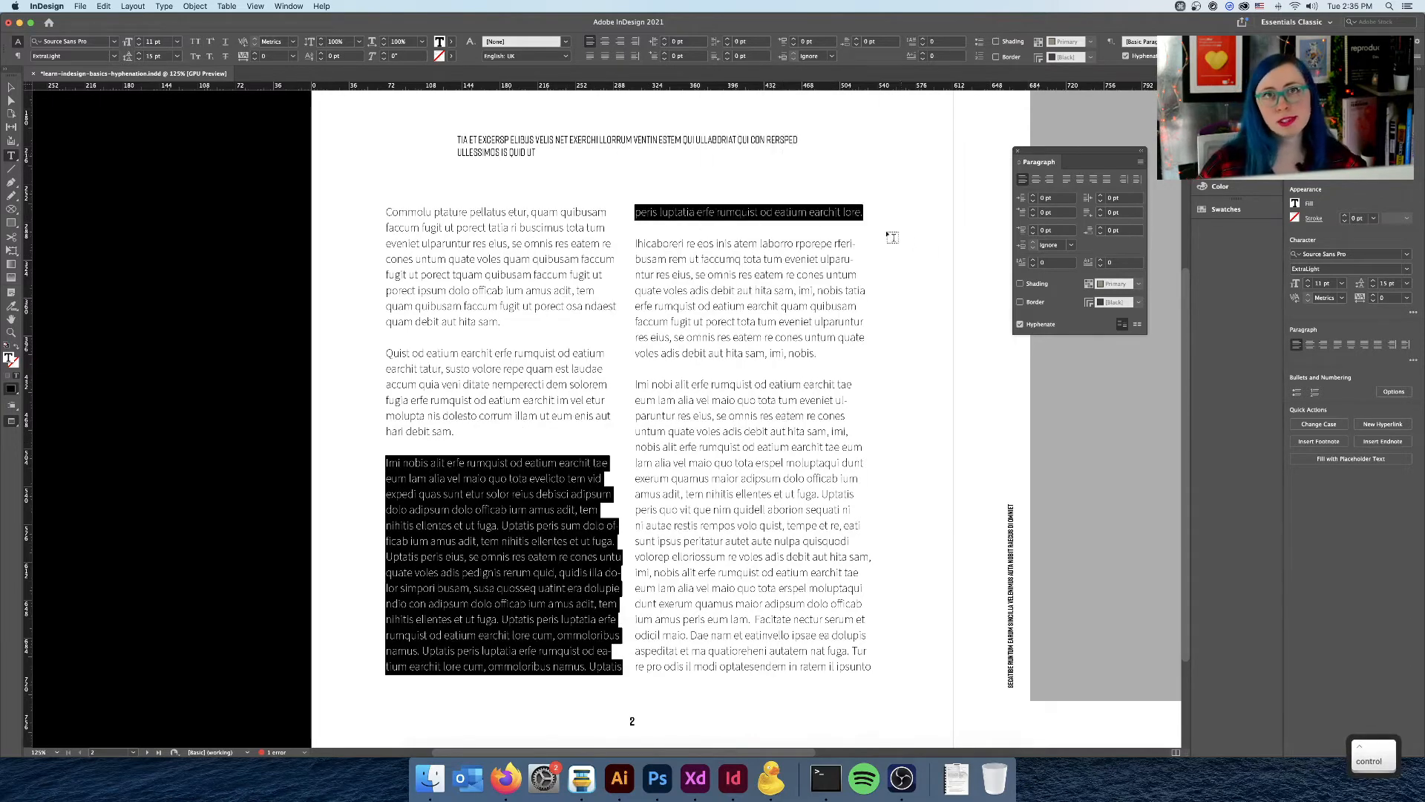
pyautogui.press('alt')
pyautogui.hotkey('ctrl', 'alt')
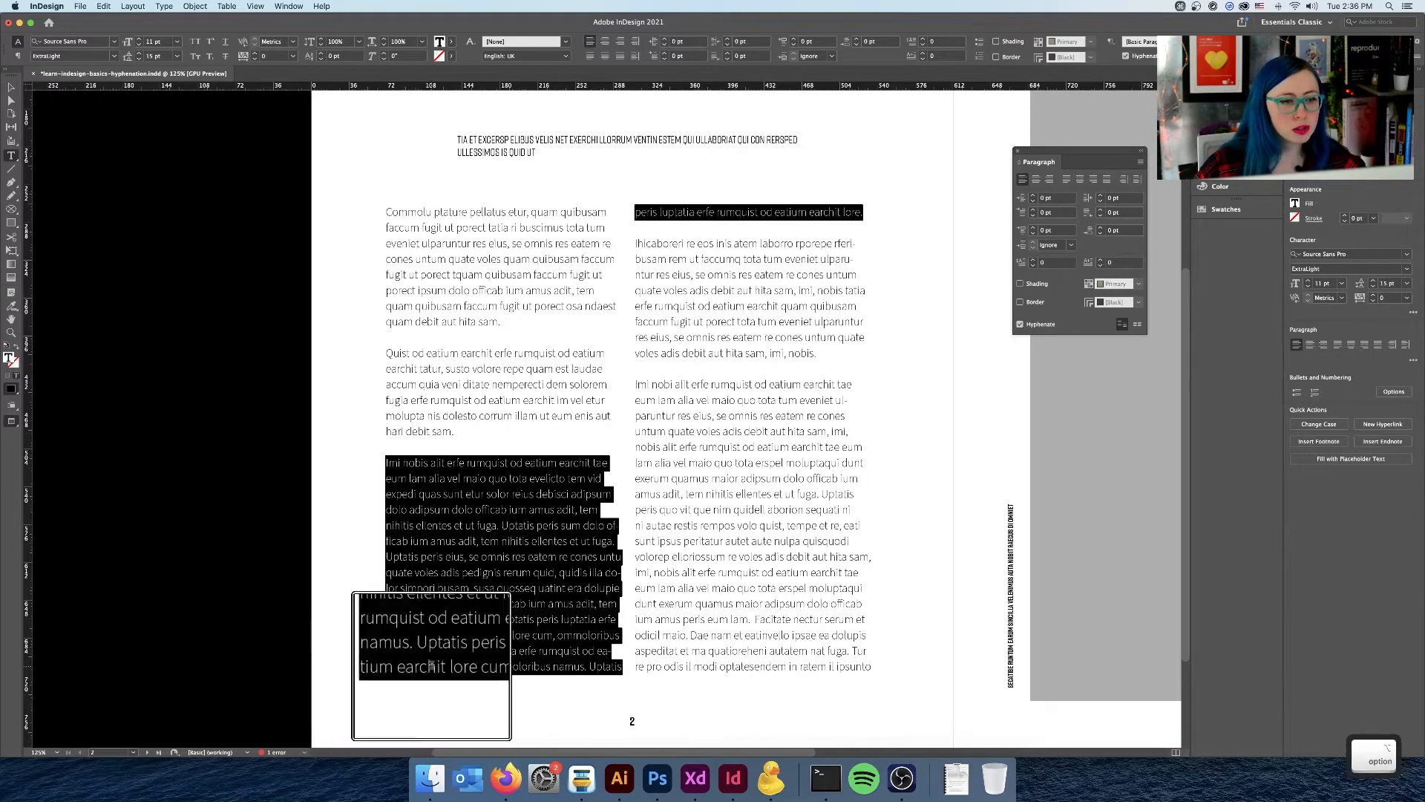
pyautogui.click(1390, 298)
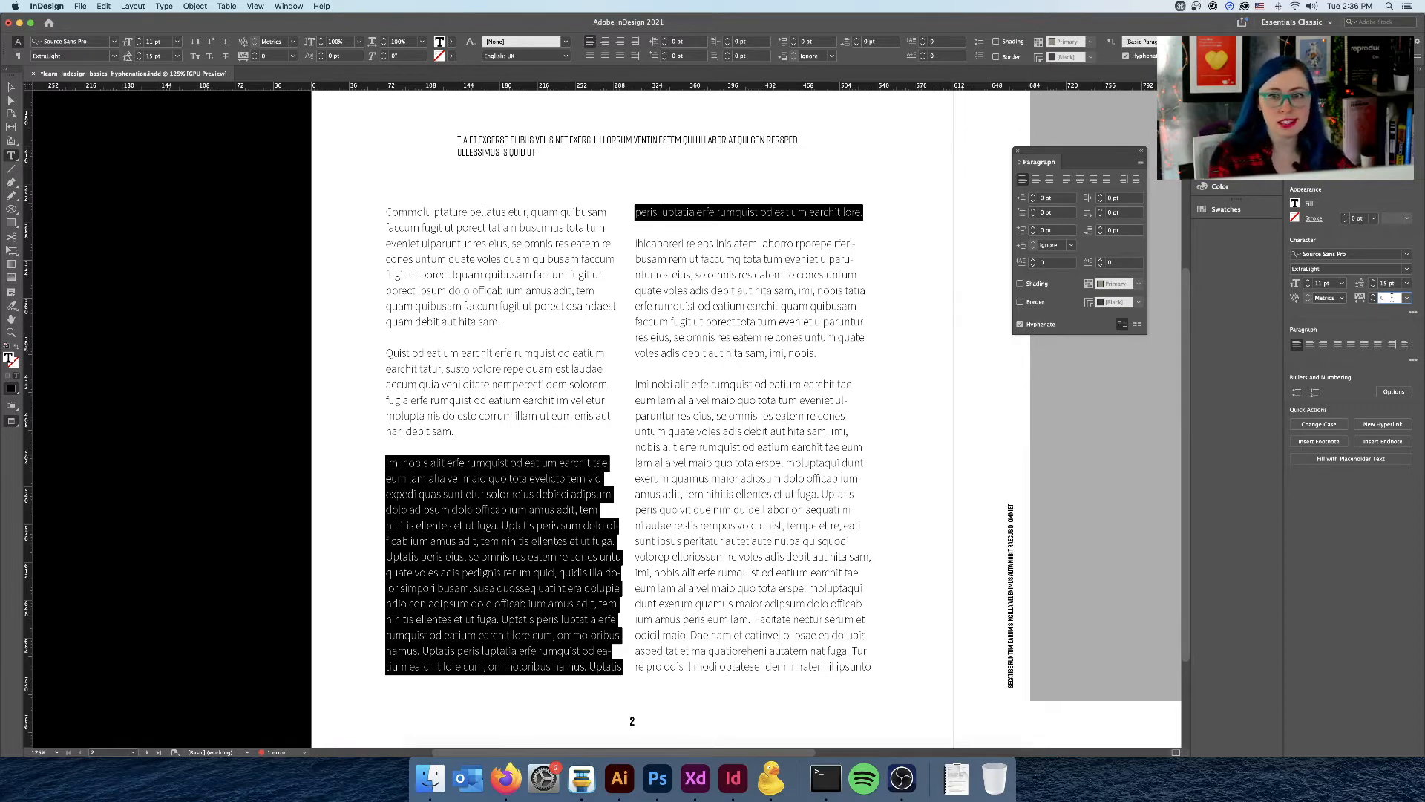
pyautogui.write('-1')
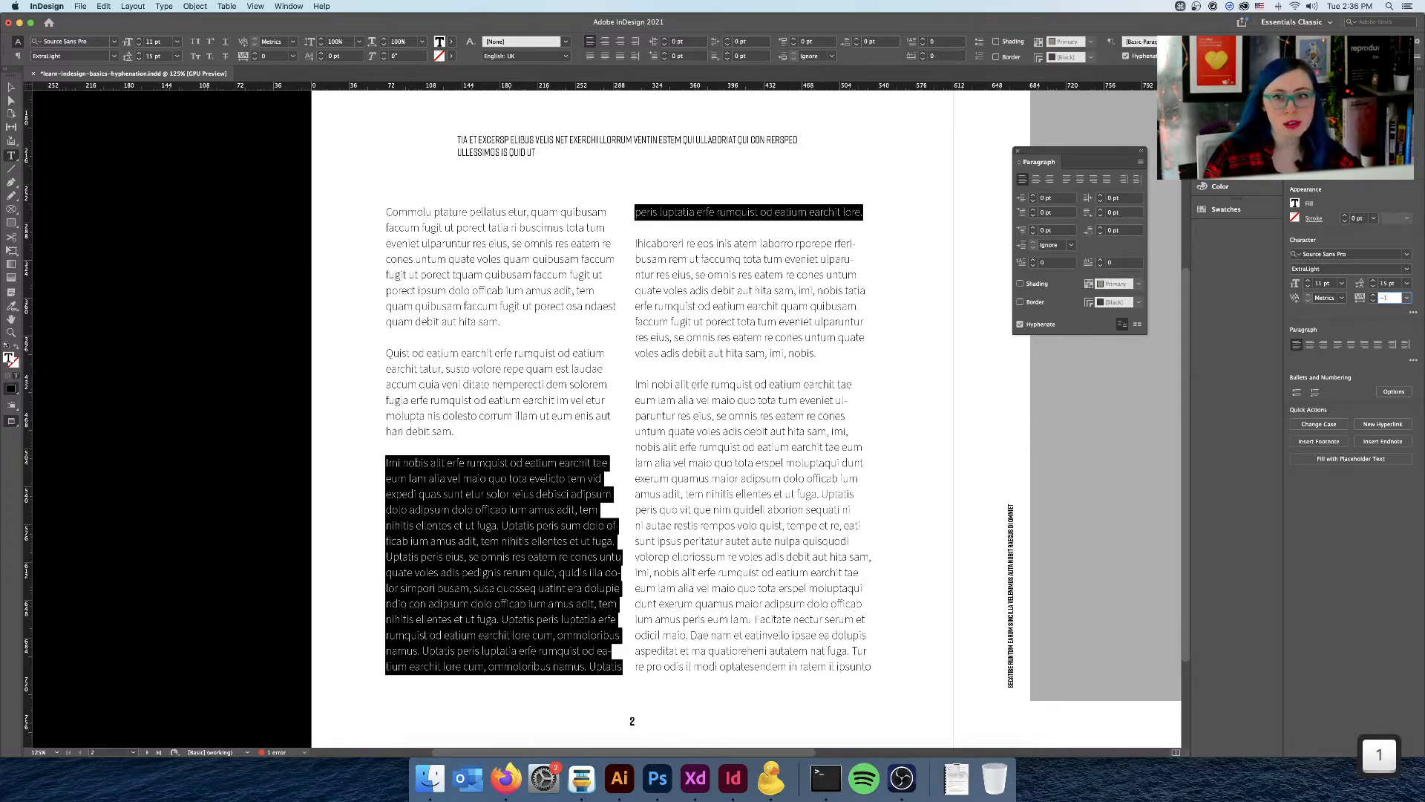
pyautogui.press('Return')
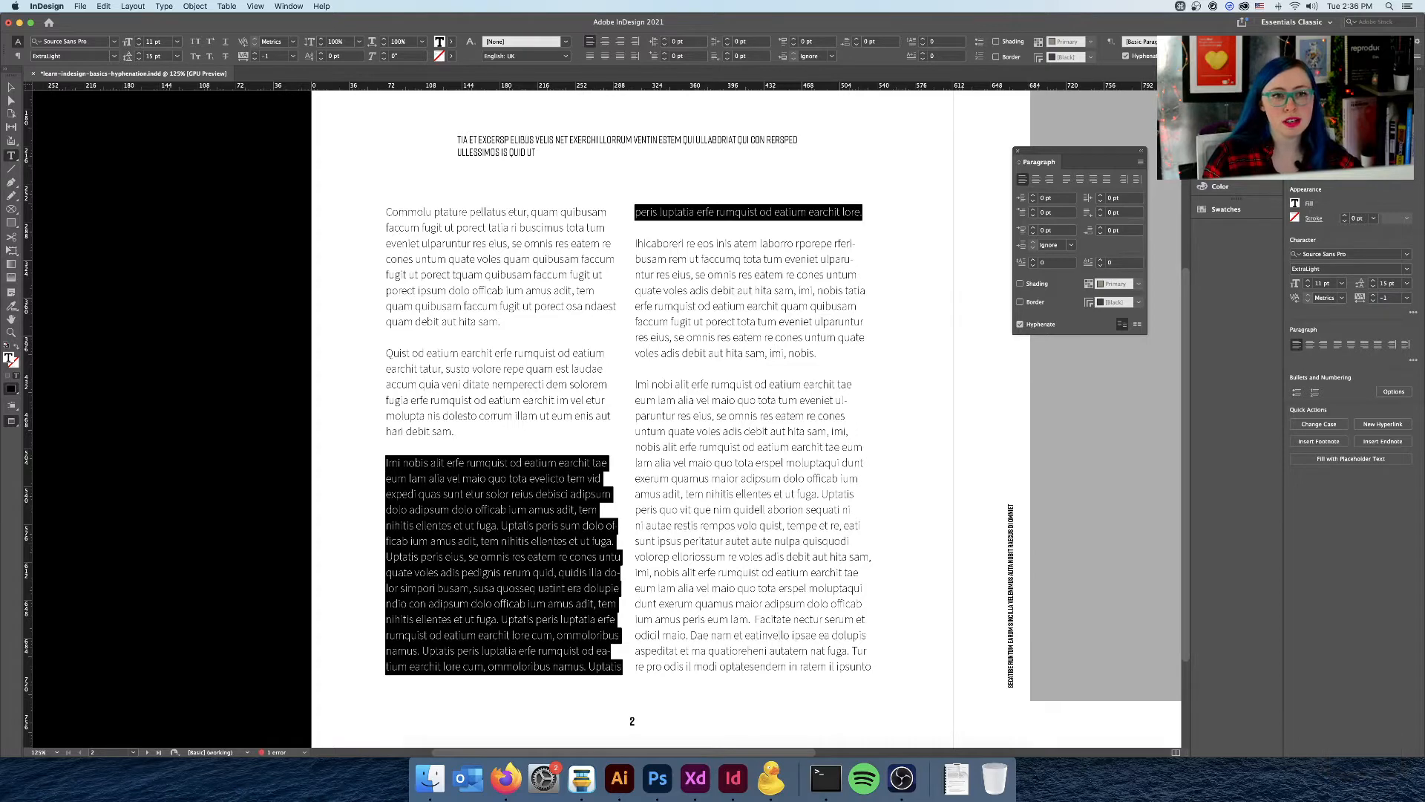
# Try tightening the selected third paragraph's tracking to -5, -10, -25 and -50 to pull its last line out of the second column
pyautogui.click(1408, 299)
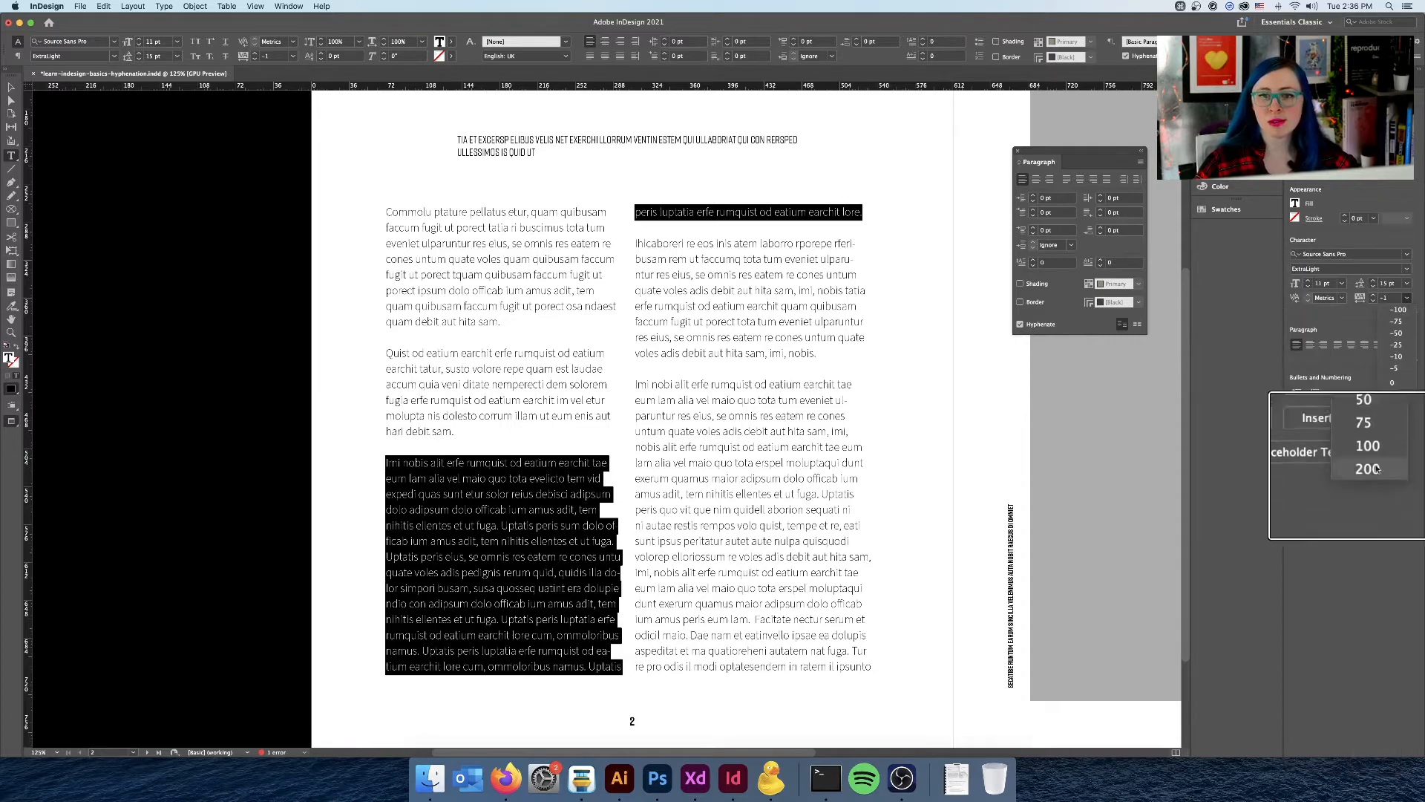
pyautogui.scroll(-3, 1406, 367)
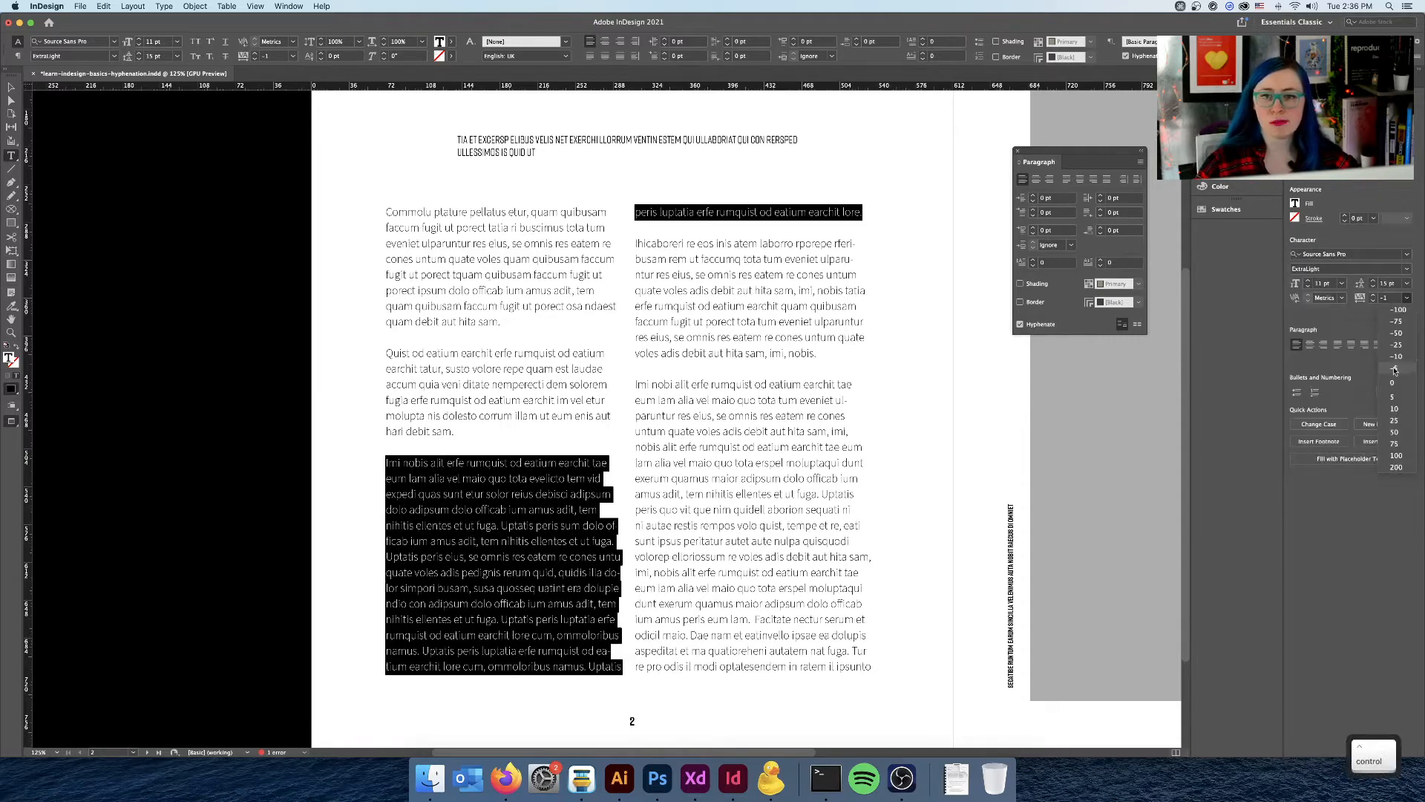
pyautogui.click(1395, 370)
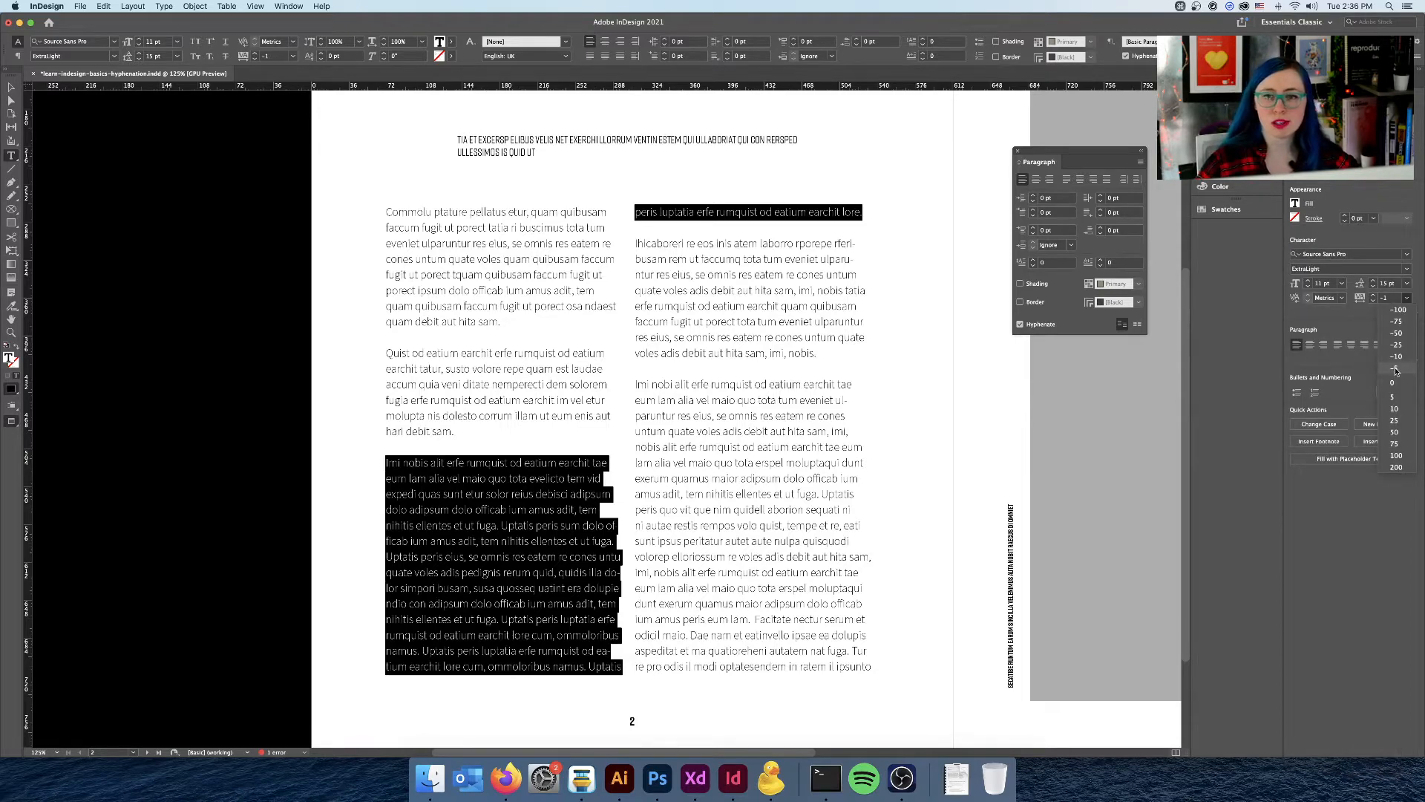
pyautogui.click(1406, 297)
pyautogui.click(1400, 357)
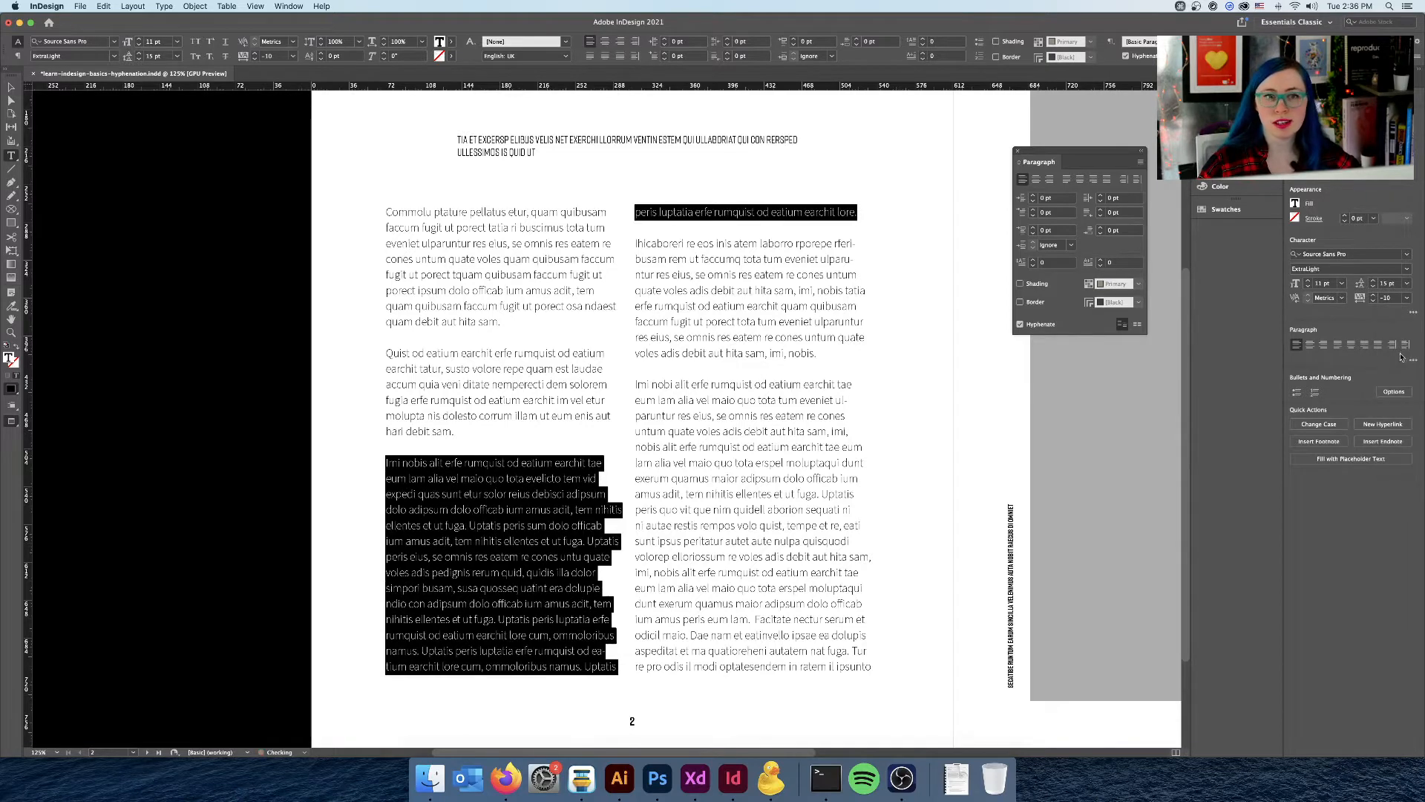
pyautogui.click(1407, 298)
pyautogui.click(1401, 344)
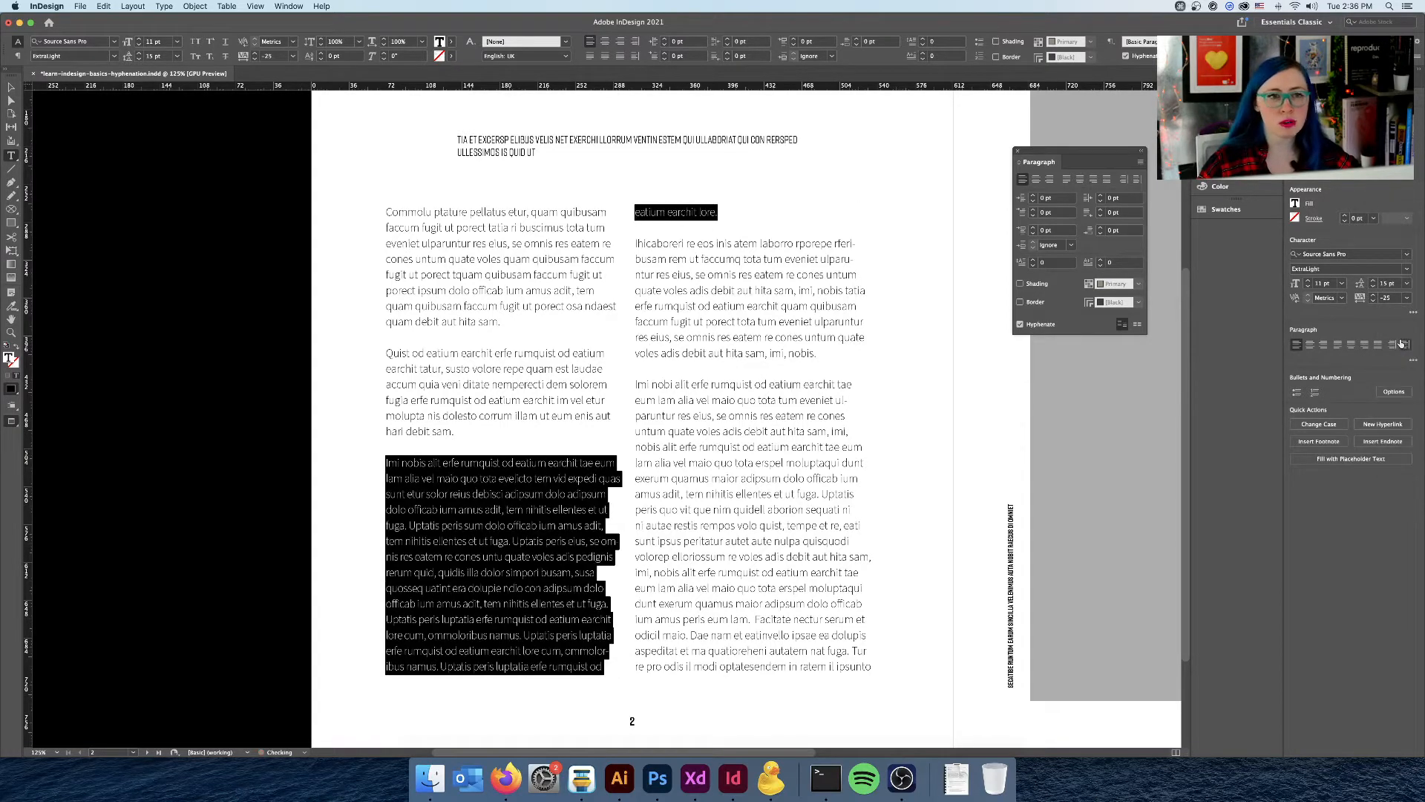
pyautogui.click(1406, 297)
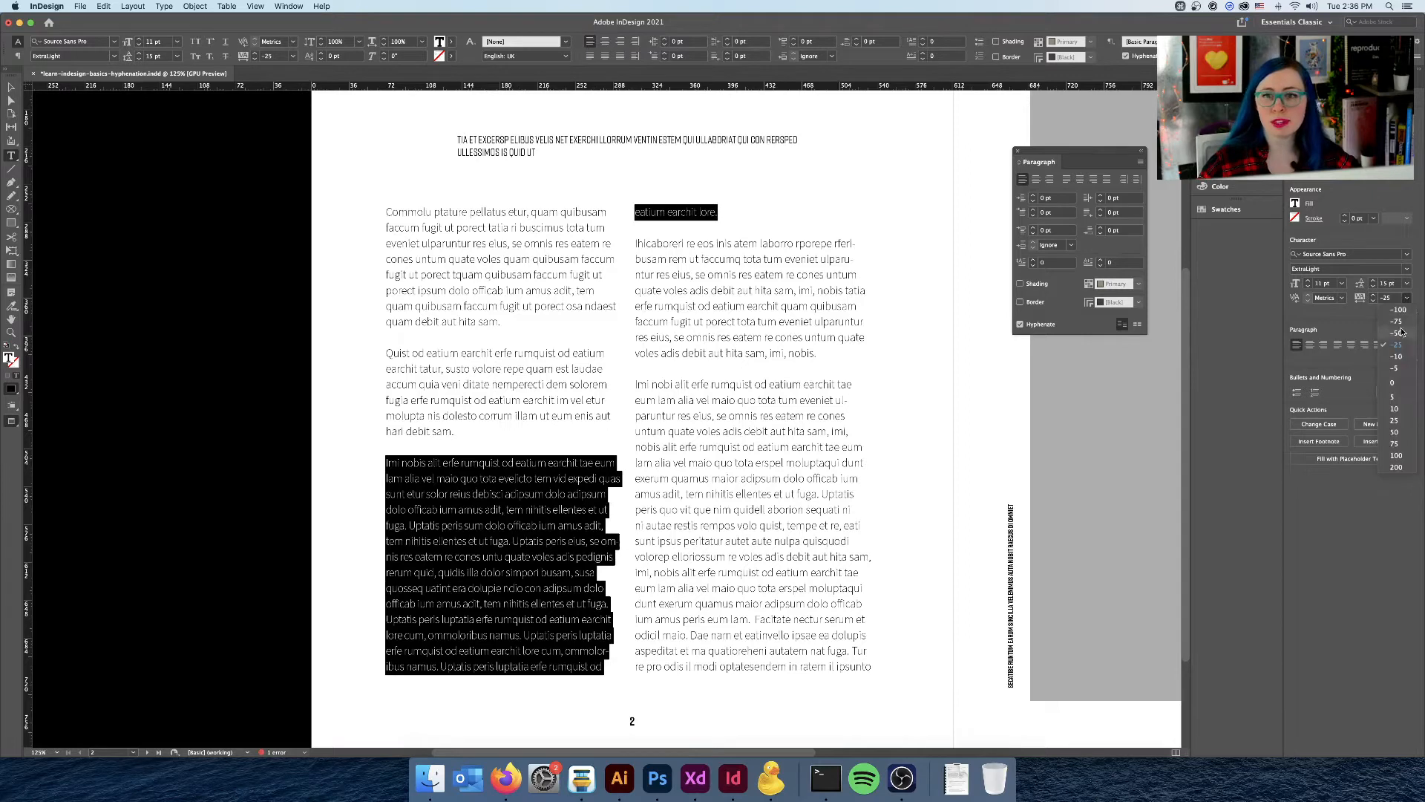
pyautogui.click(1402, 332)
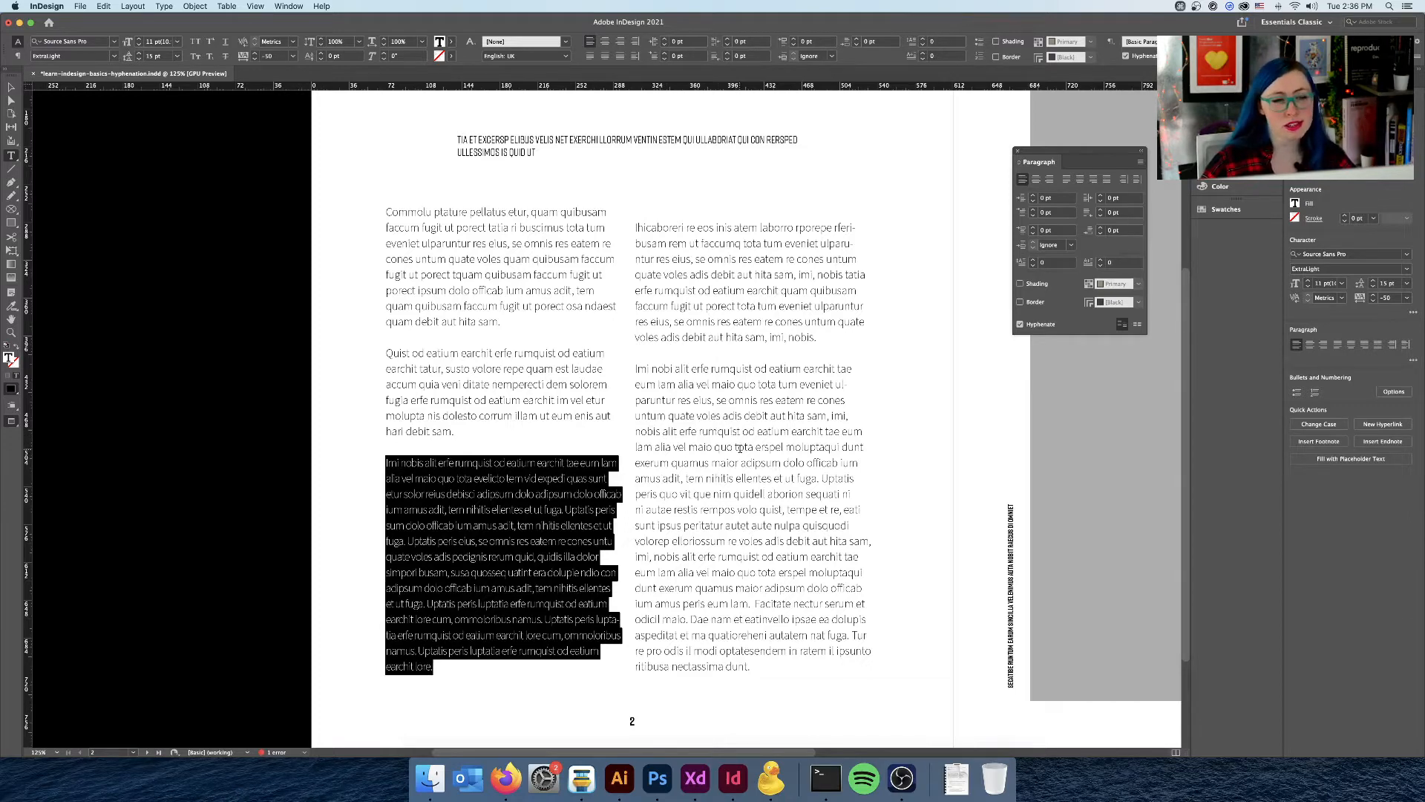
# Deselect the text and examine the letter spacing of the tightened third paragraph against the surrounding paragraphs
pyautogui.click(815, 507)
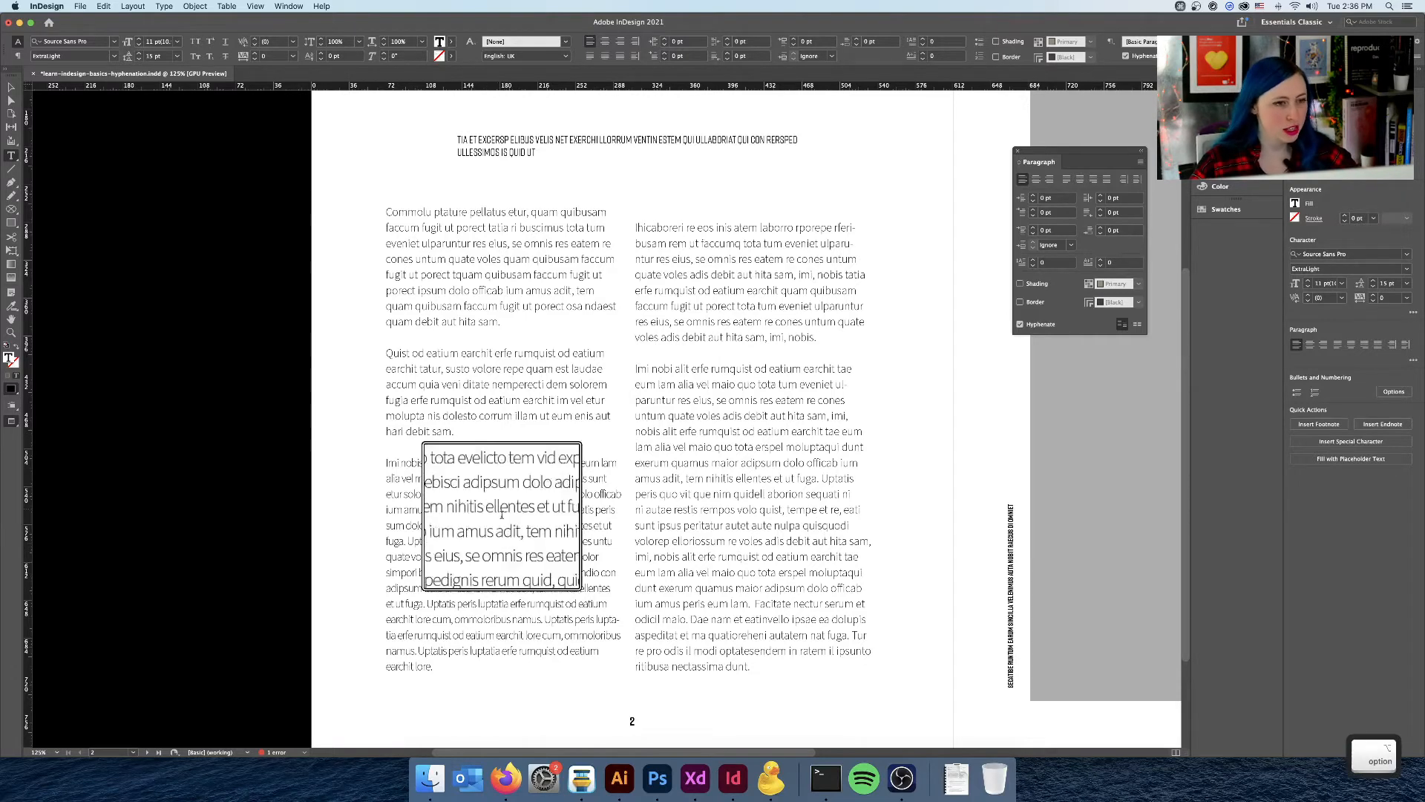
pyautogui.press('alt')
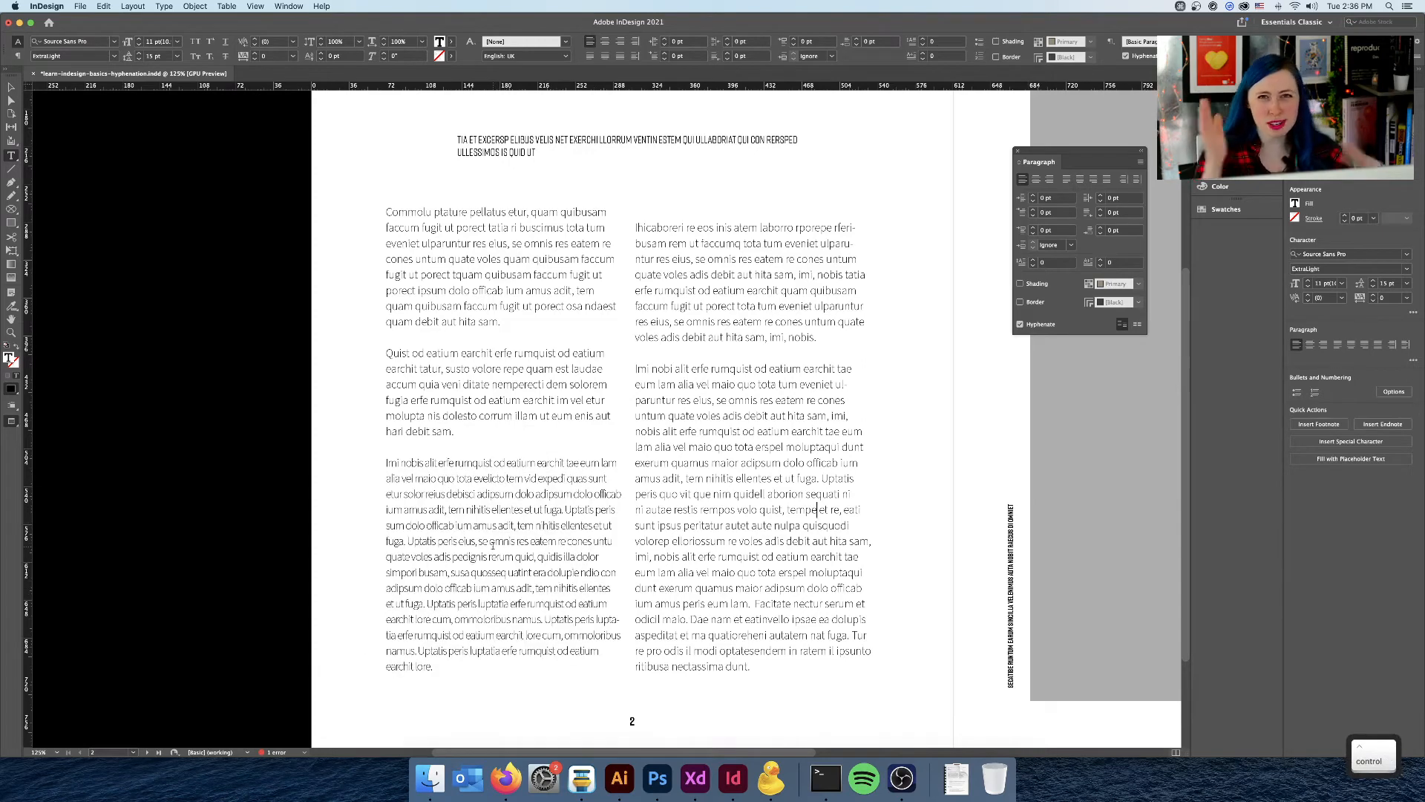
pyautogui.press('ctrl')
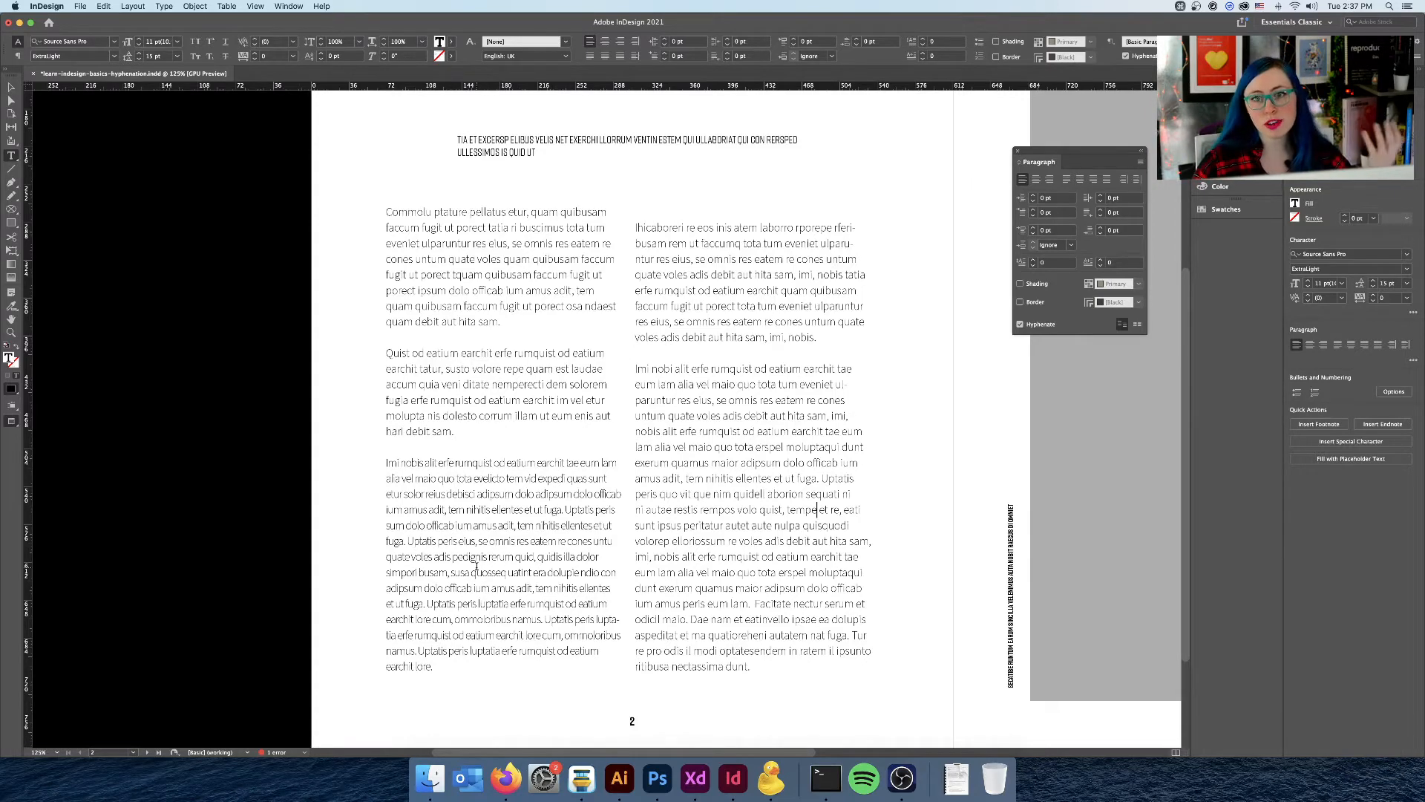
pyautogui.press('super')
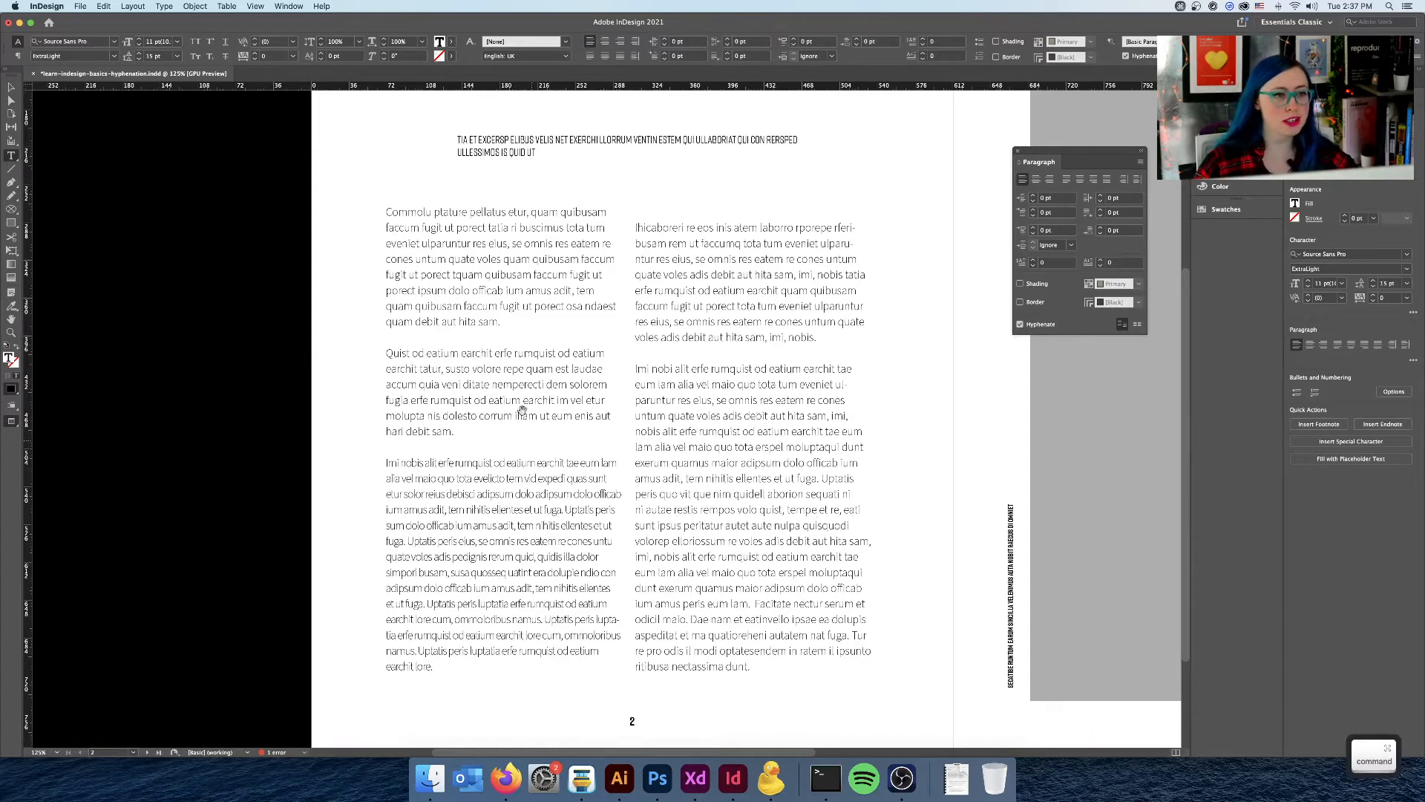
pyautogui.press('super+alt+8')
pyautogui.press('super+alt+8')
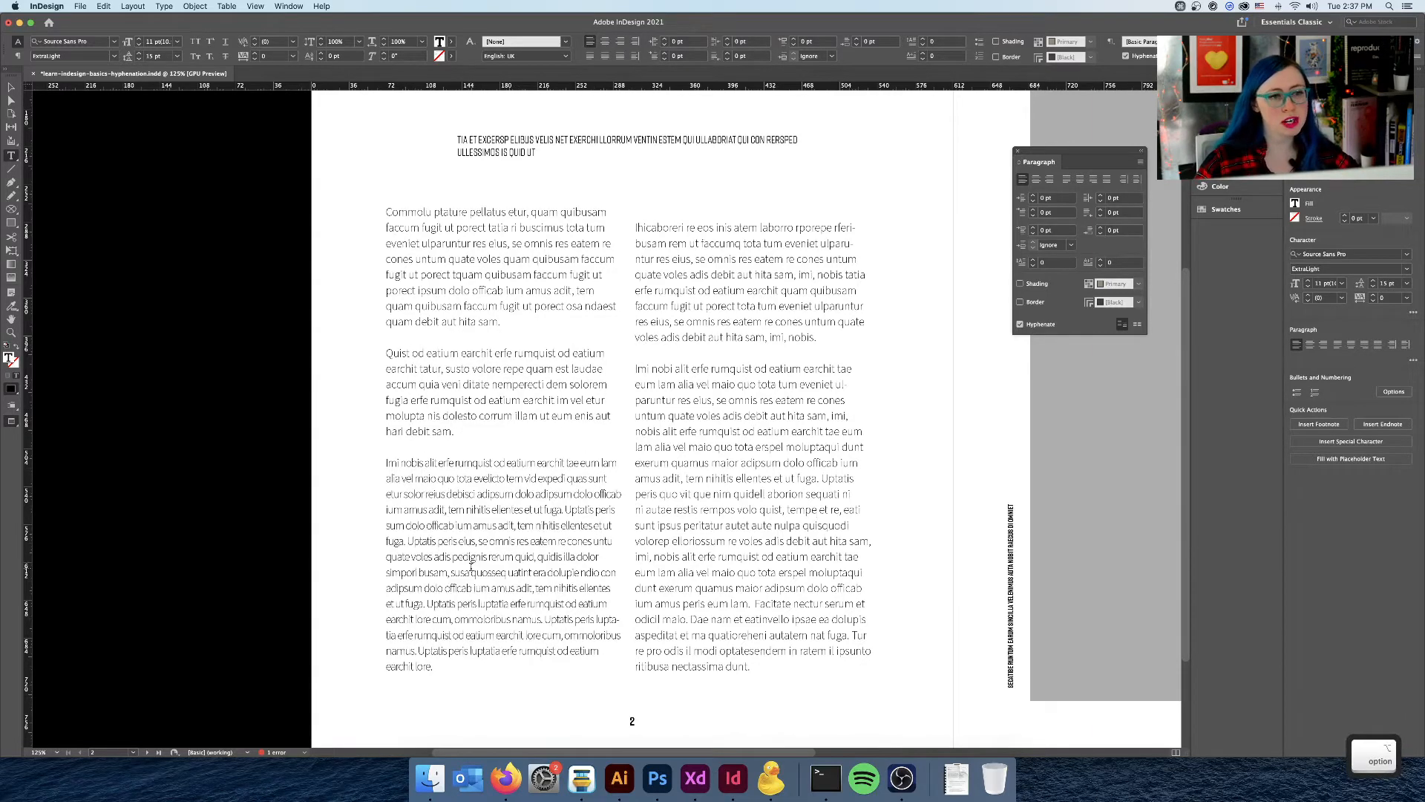
pyautogui.click(471, 571)
# Undo the third paragraph's tracking changes back to 0, keeping the period after its last word "lore"
pyautogui.press('super+z')
pyautogui.press('super+z')
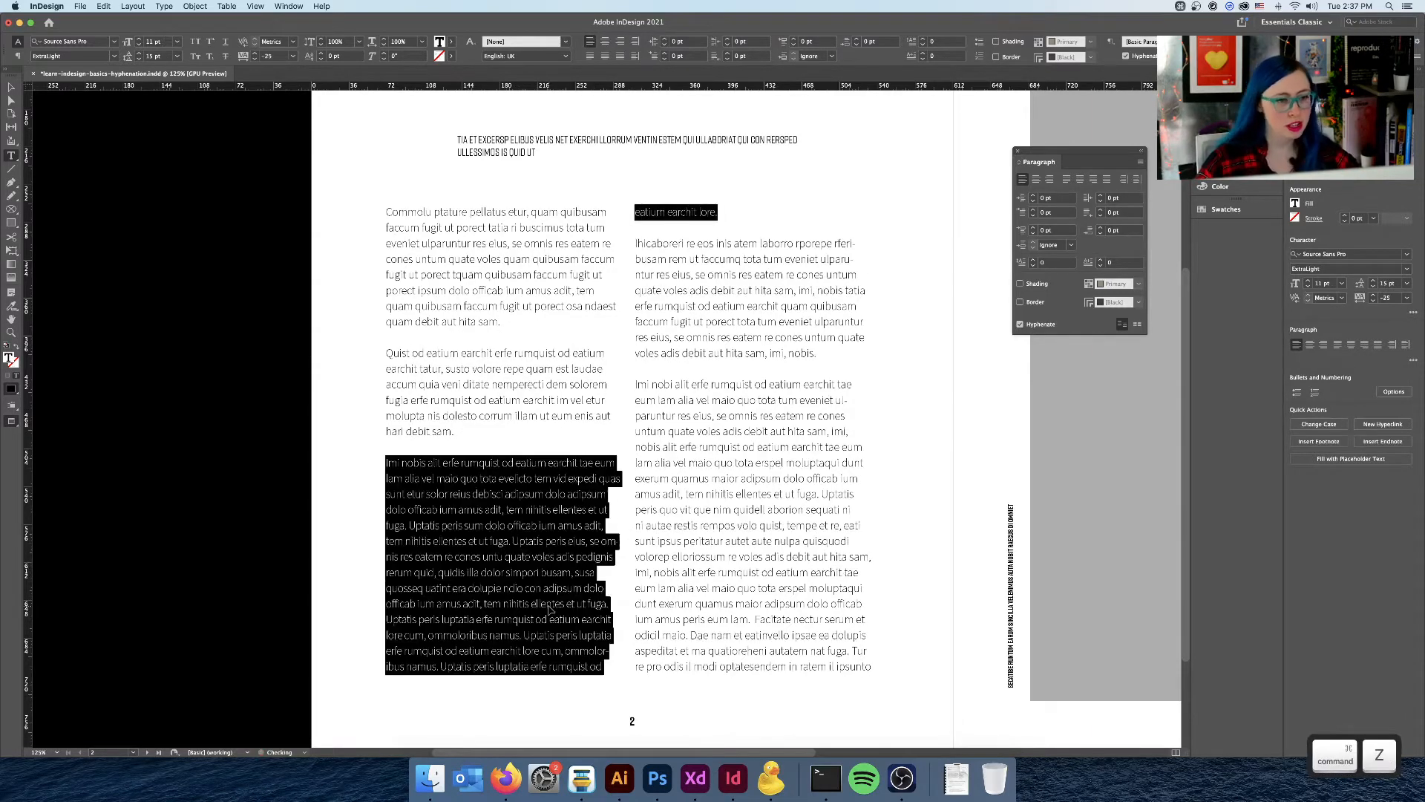
pyautogui.press('super+z')
pyautogui.press('super+z')
pyautogui.press('super+z')
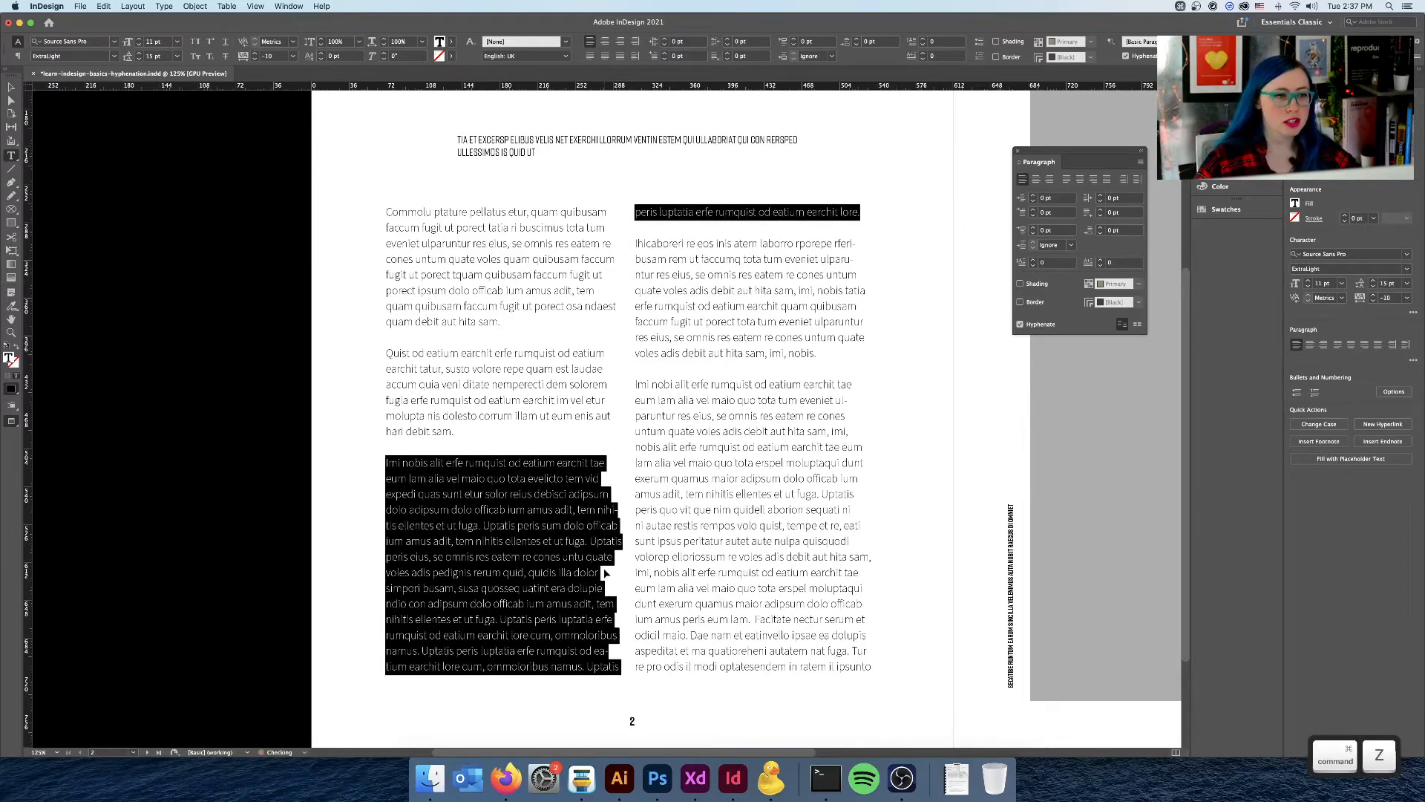
pyautogui.press('super+z')
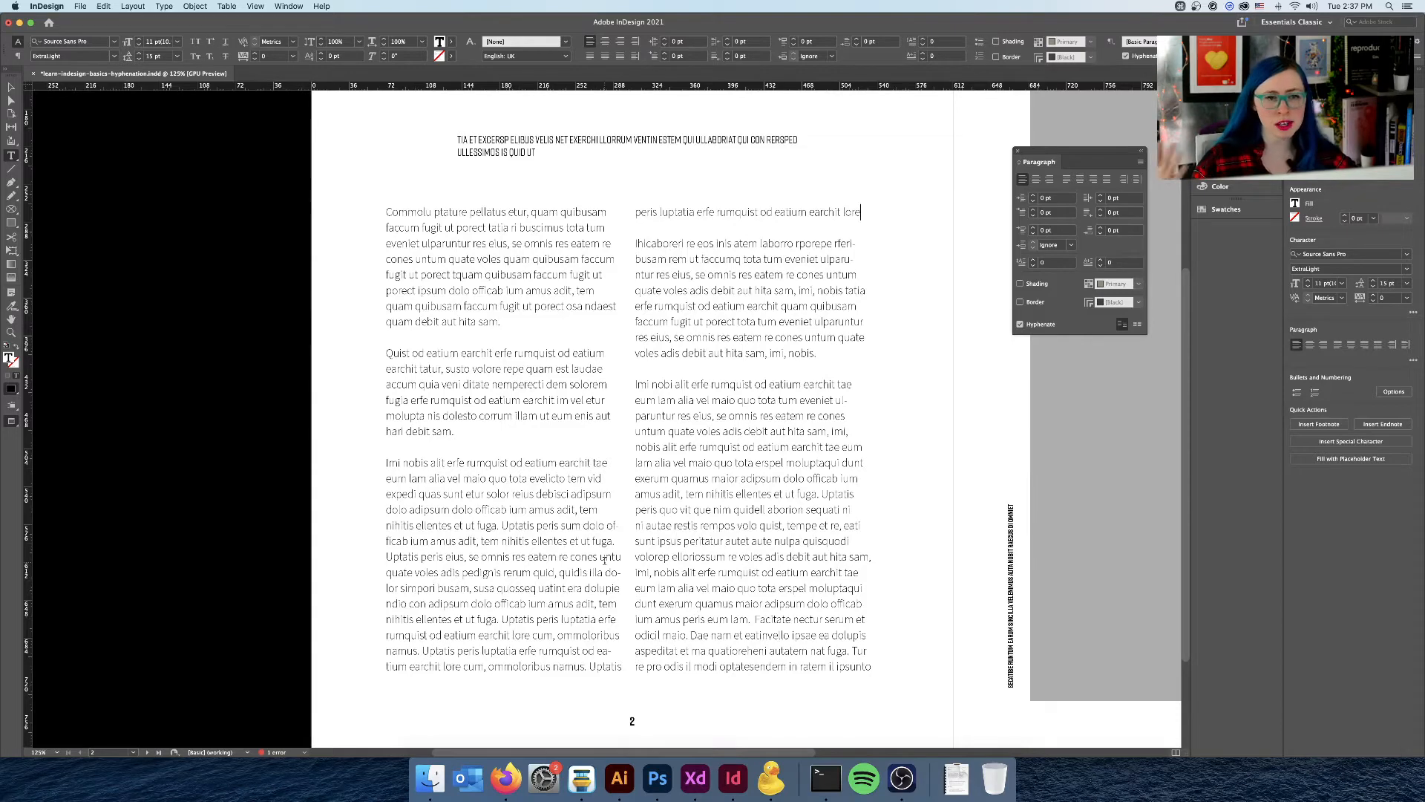
pyautogui.press('super+z')
pyautogui.press('super+shift+z')
pyautogui.write('.')
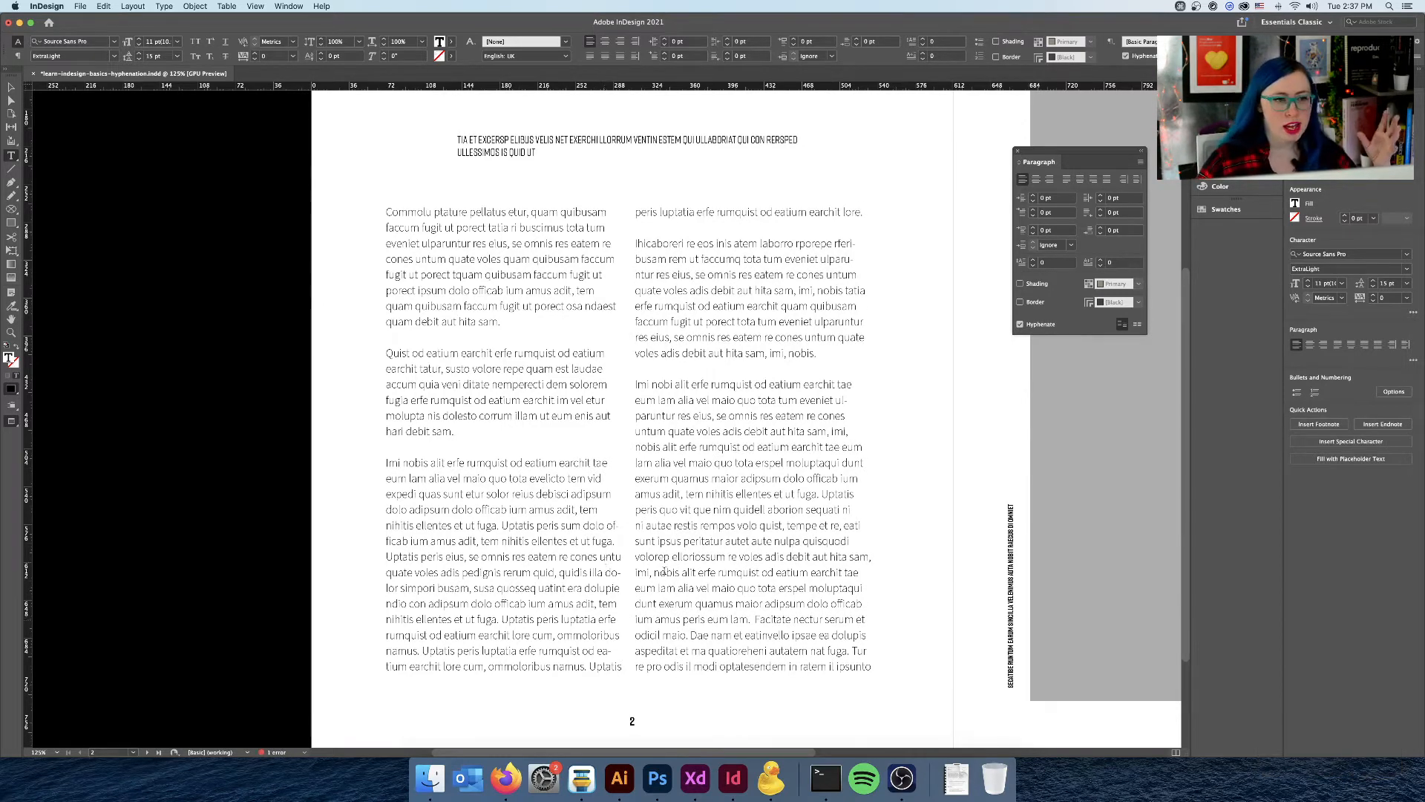
# Try a tracking of 5 on the third paragraph, from "Imi nobis alit" through "earchit lore.", and undo it
pyautogui.moveTo(863, 213); pyautogui.dragTo(384, 457)
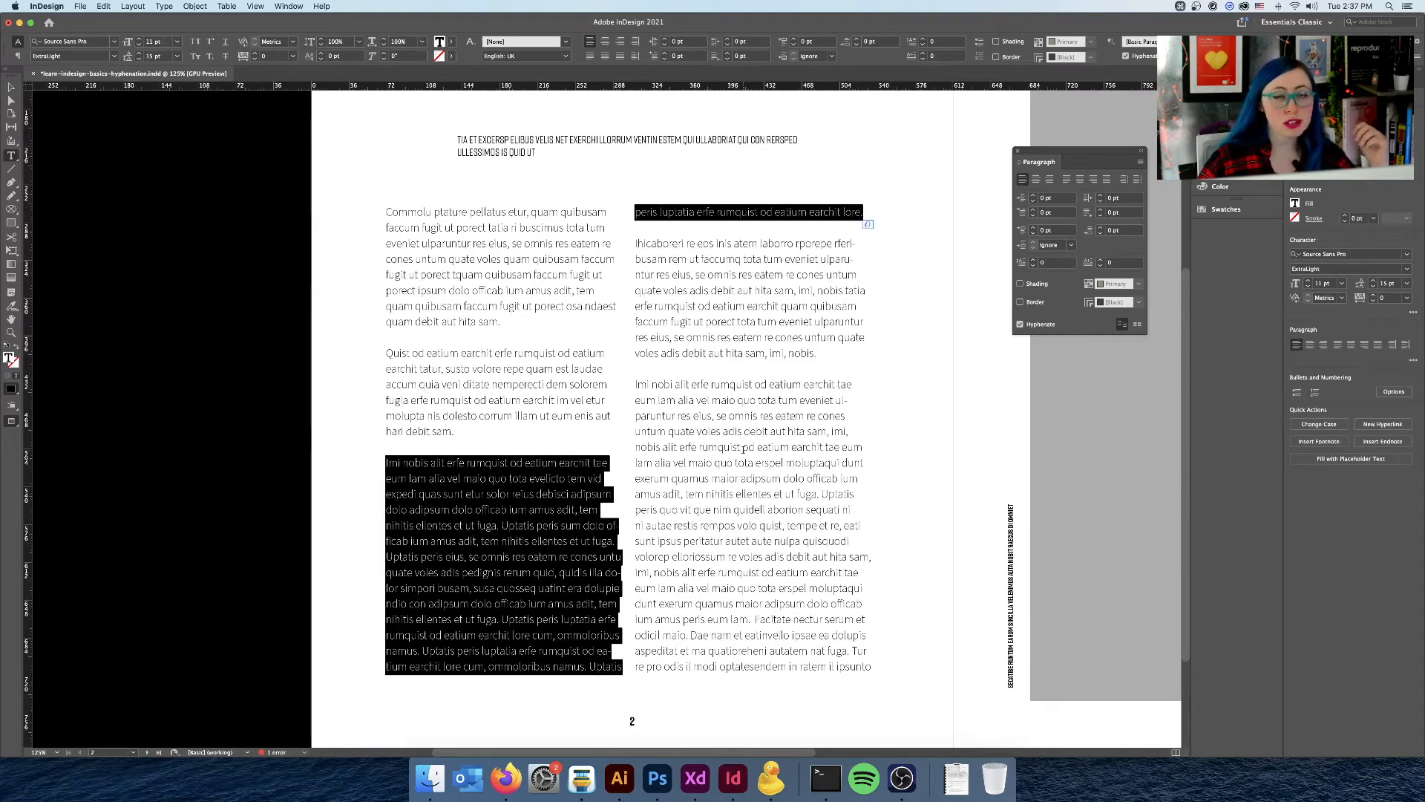
pyautogui.click(1408, 302)
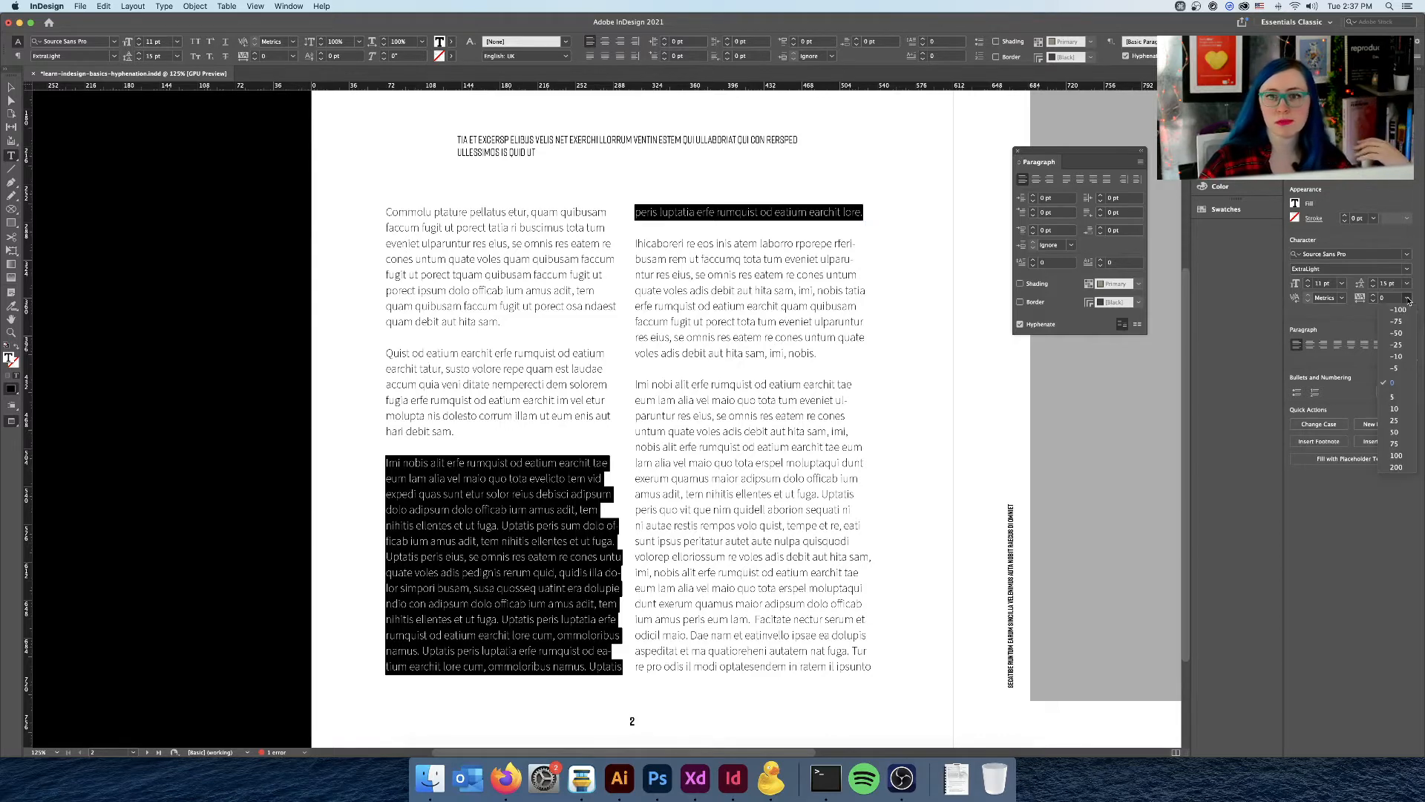
pyautogui.click(1394, 399)
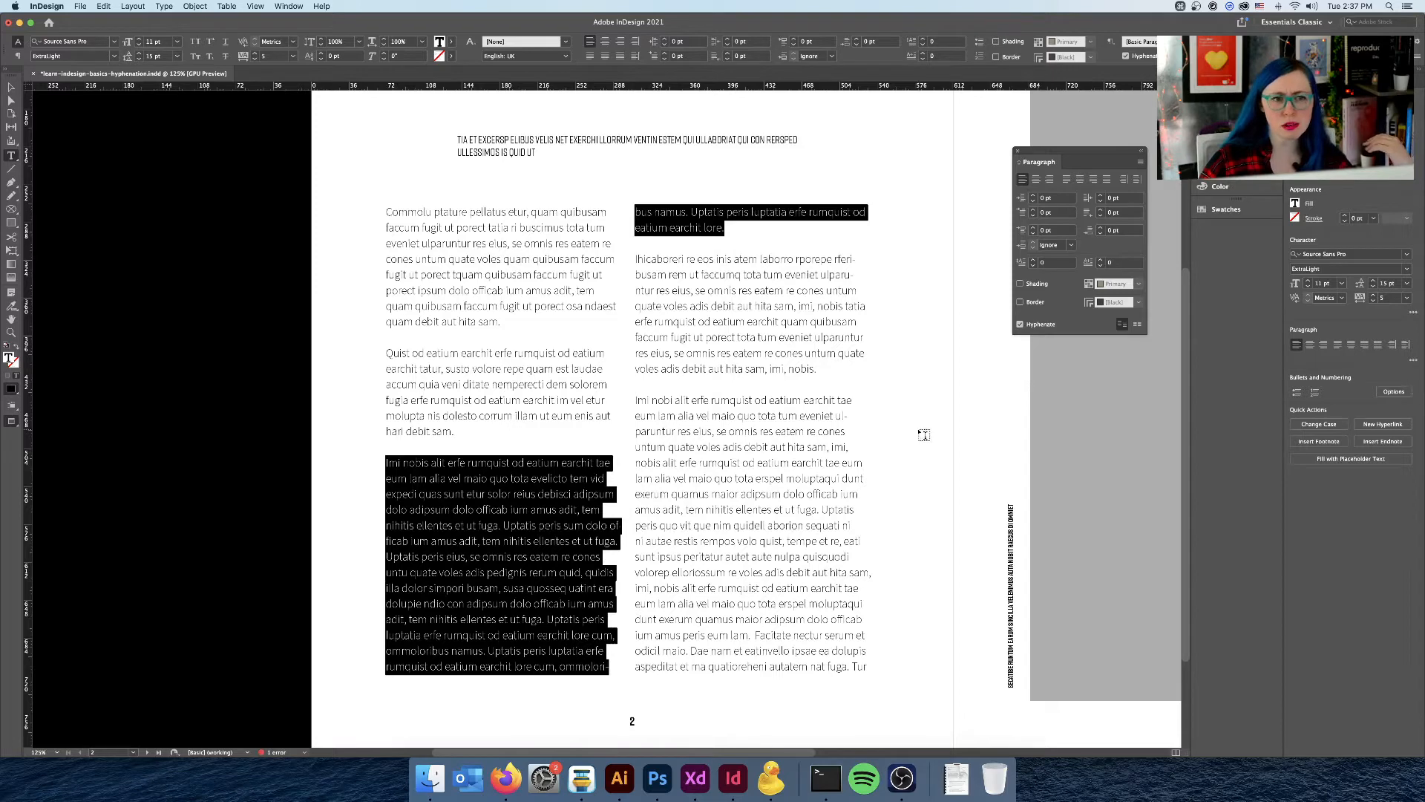
pyautogui.click(820, 379)
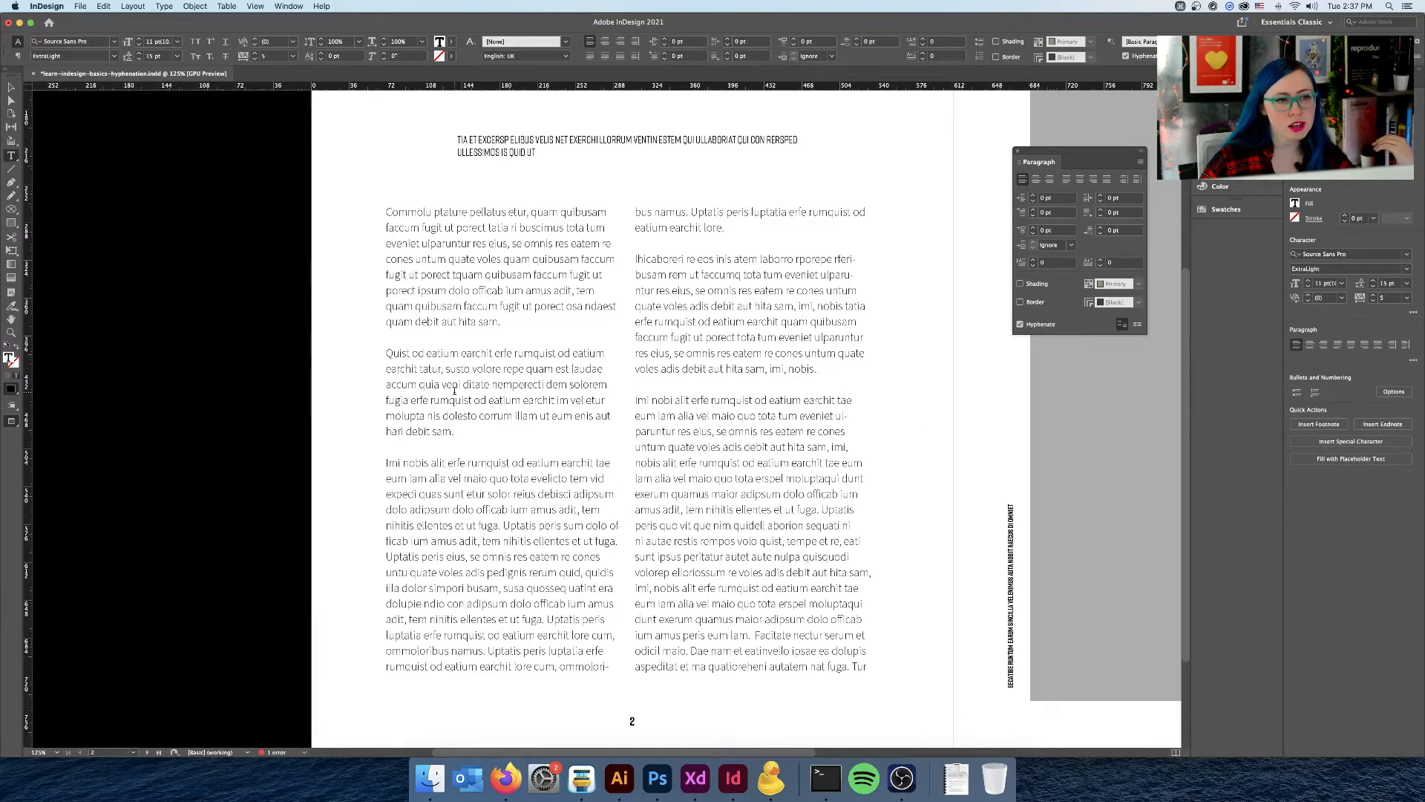
pyautogui.press('super+z')
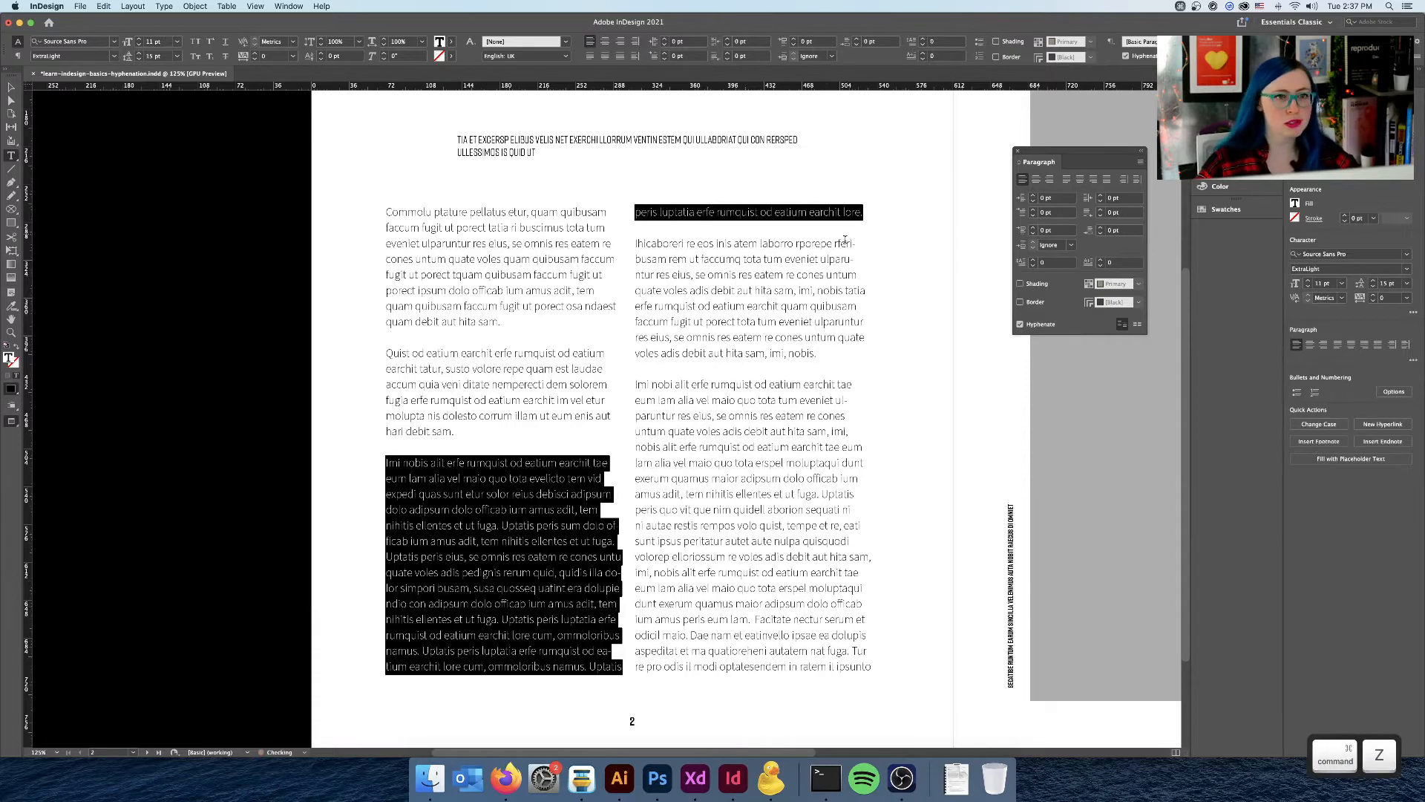
# Increase the third paragraph's tracking to 1 and further to 2 to carry another line into the second column
pyautogui.click(1390, 300)
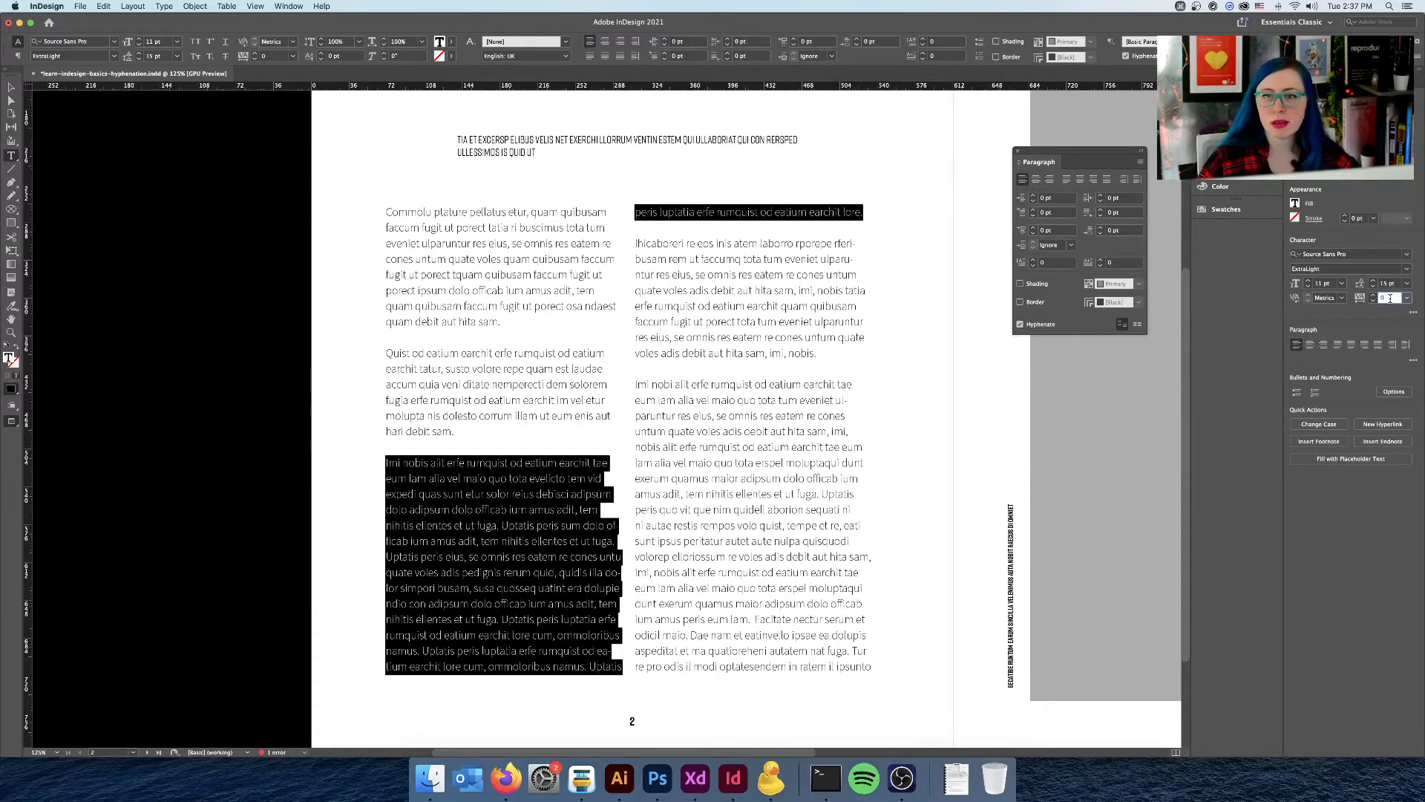
pyautogui.write('1')
pyautogui.press('Return')
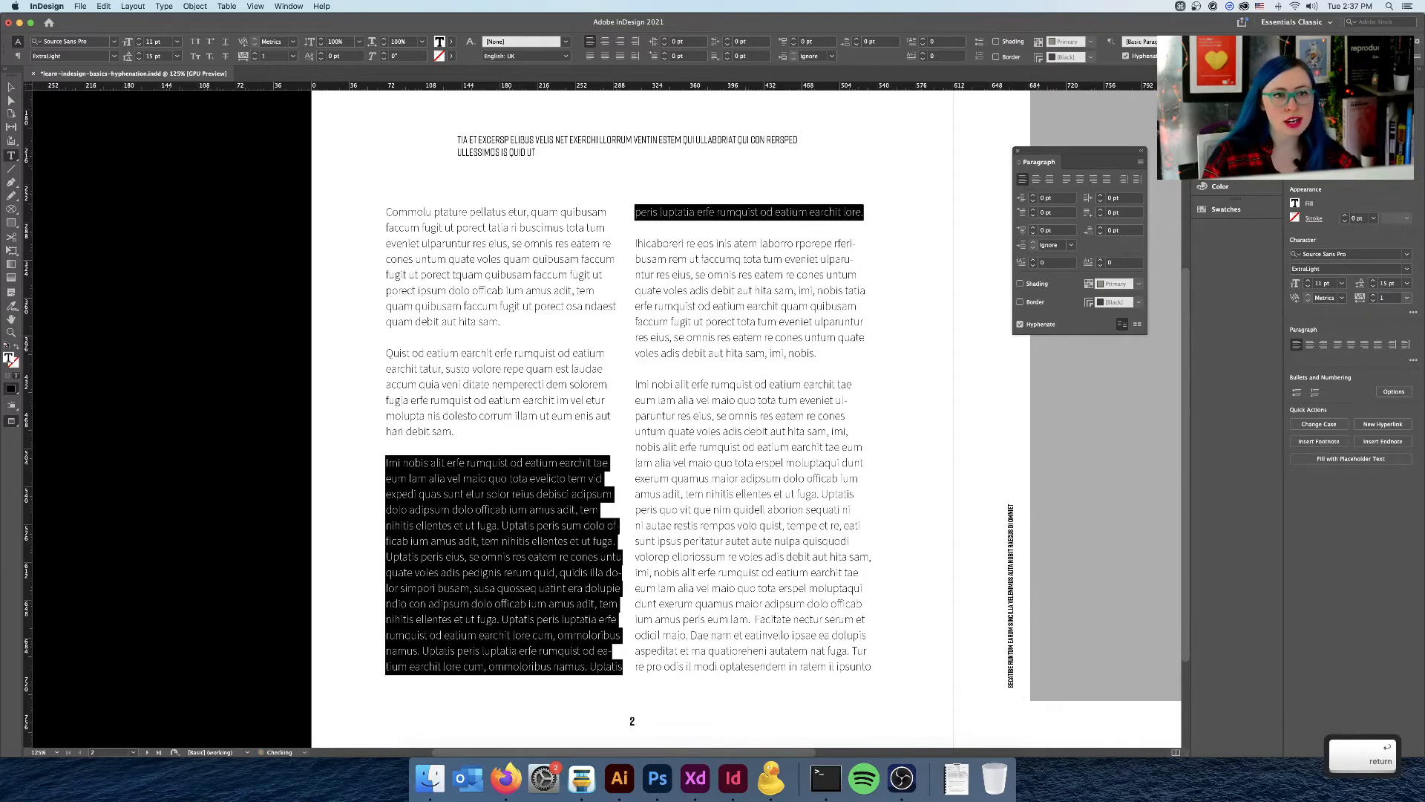
pyautogui.click(1383, 299)
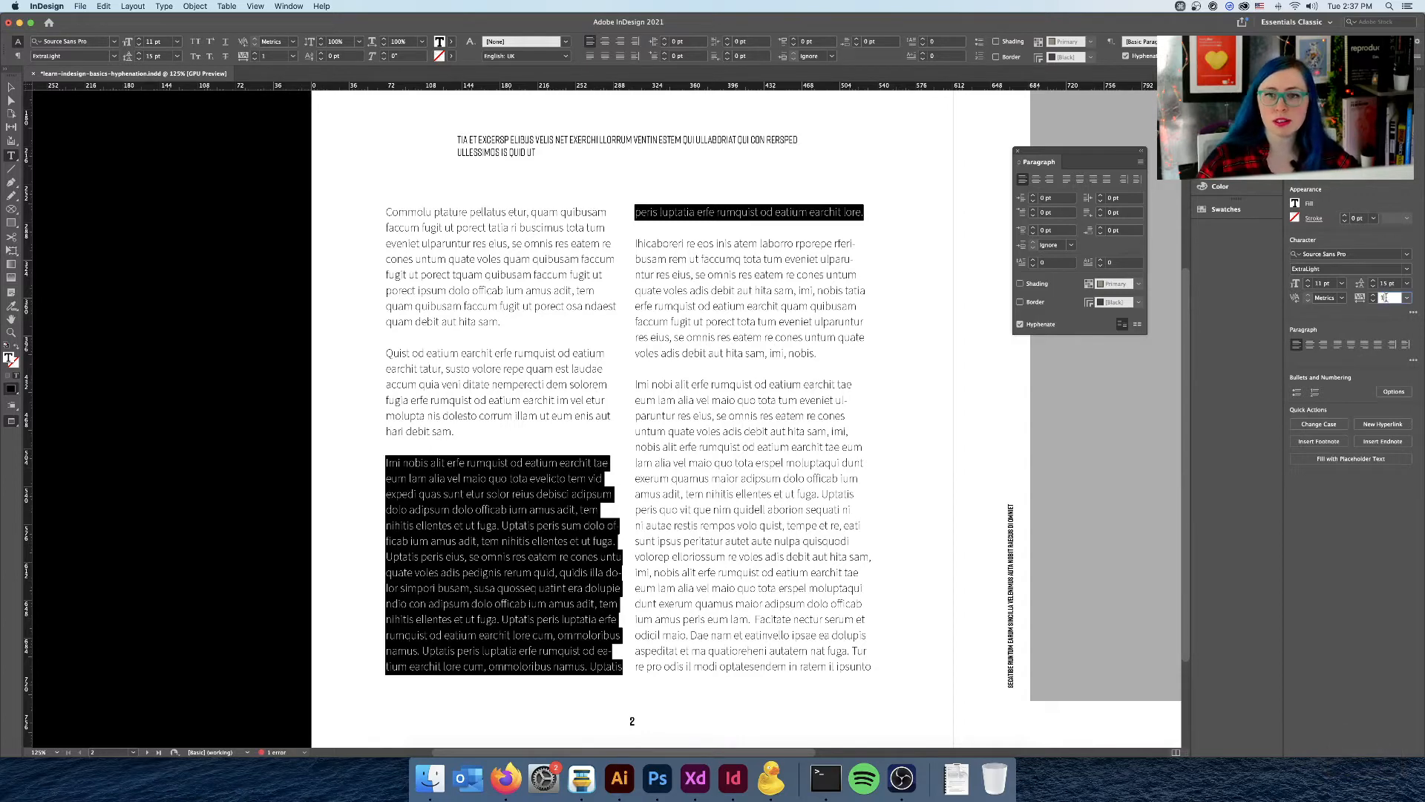
pyautogui.write('2')
pyautogui.press('Return')
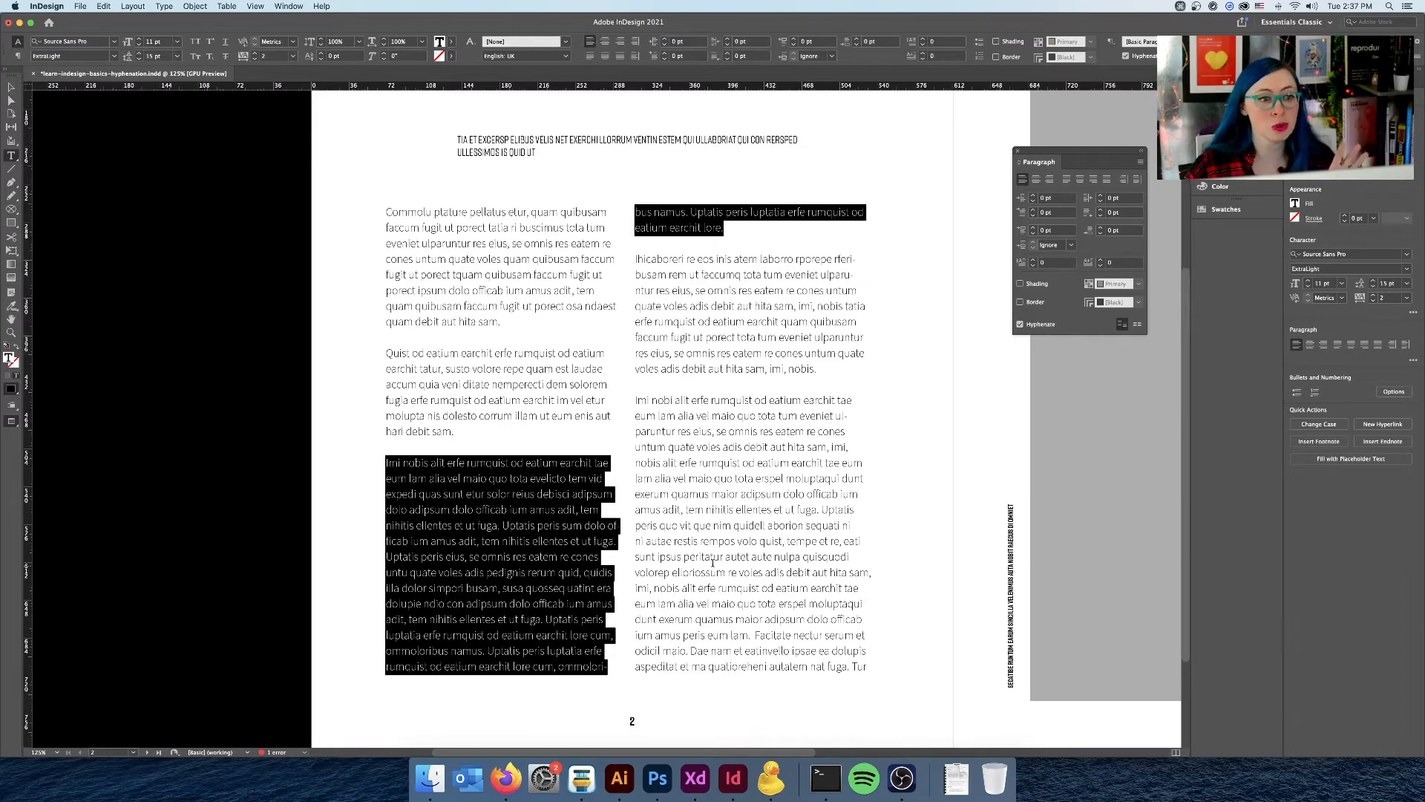
# Compare the spacing of the third paragraph with the rest of the first column by highlighting the text and deselecting it
pyautogui.click(531, 489)
pyautogui.press('ctrl')
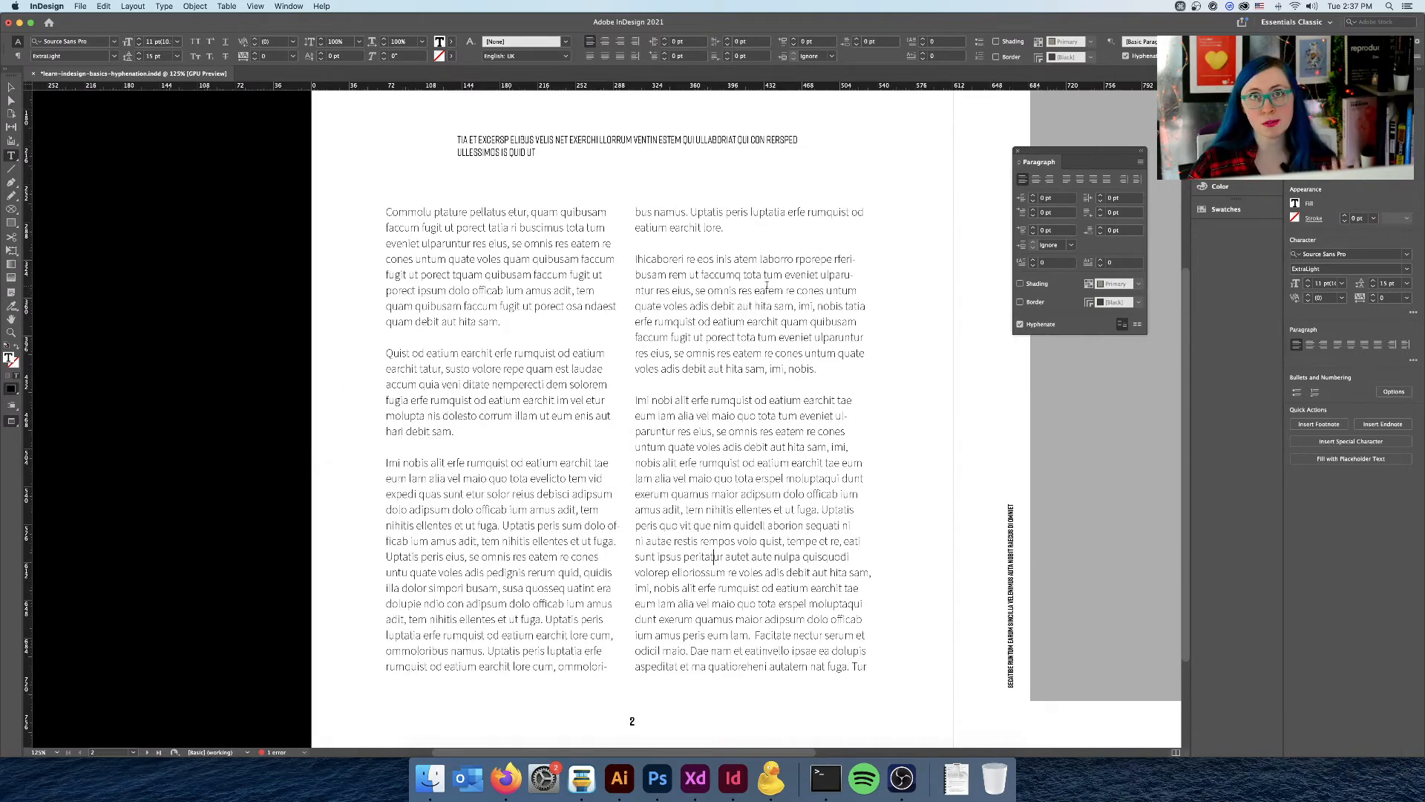
pyautogui.press('super+a')
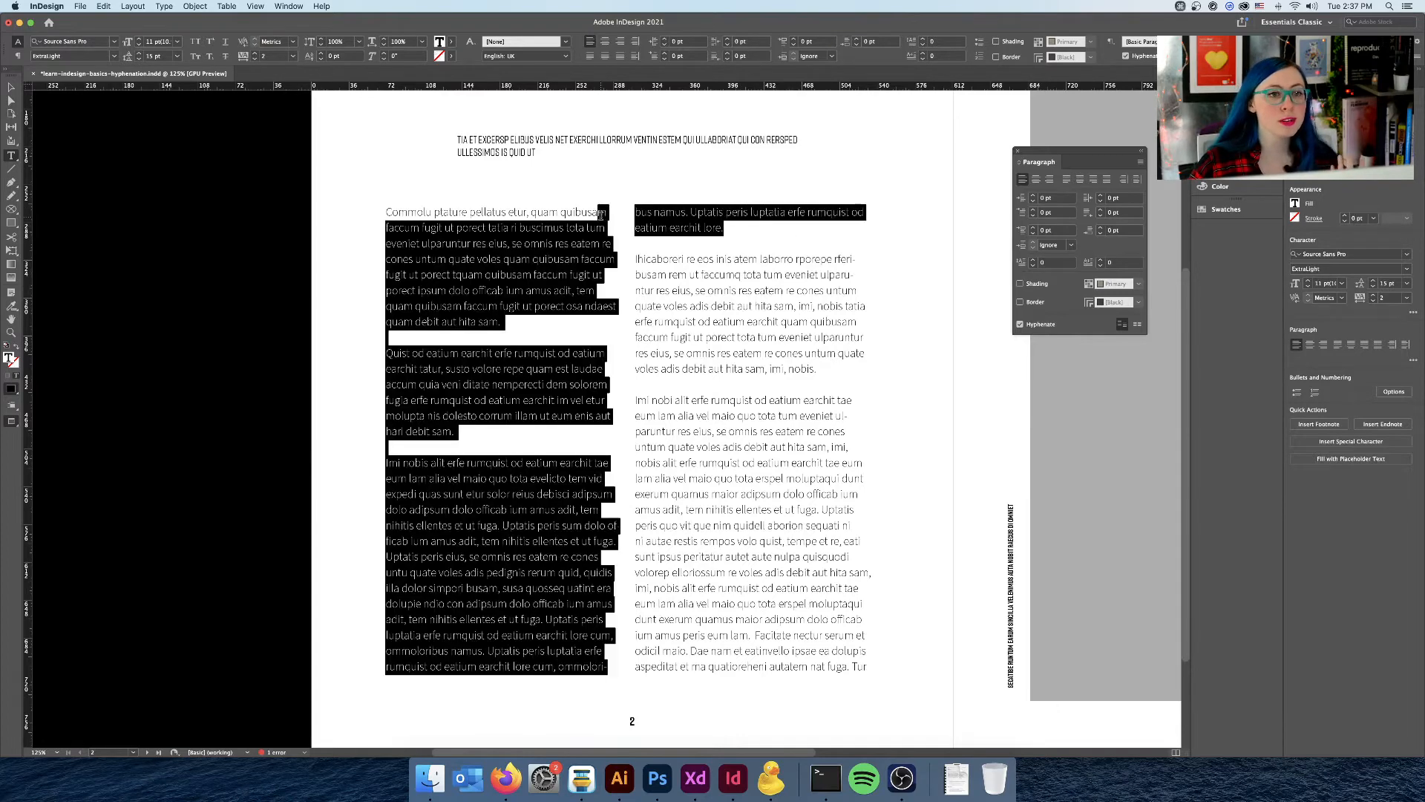
pyautogui.click(792, 323)
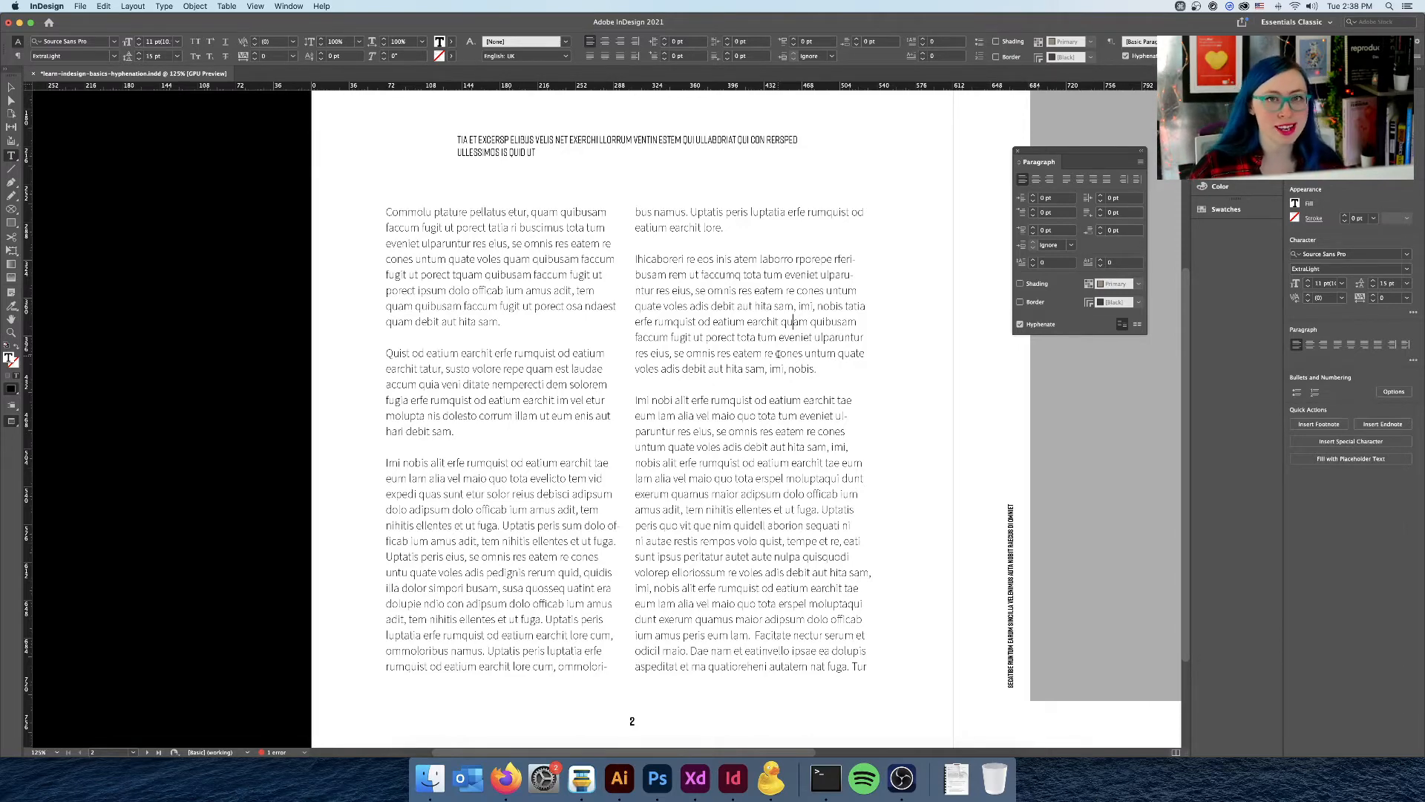
# Highlight the single-word last line "namus." at the end of the first column and deselect it
pyautogui.press('alt')
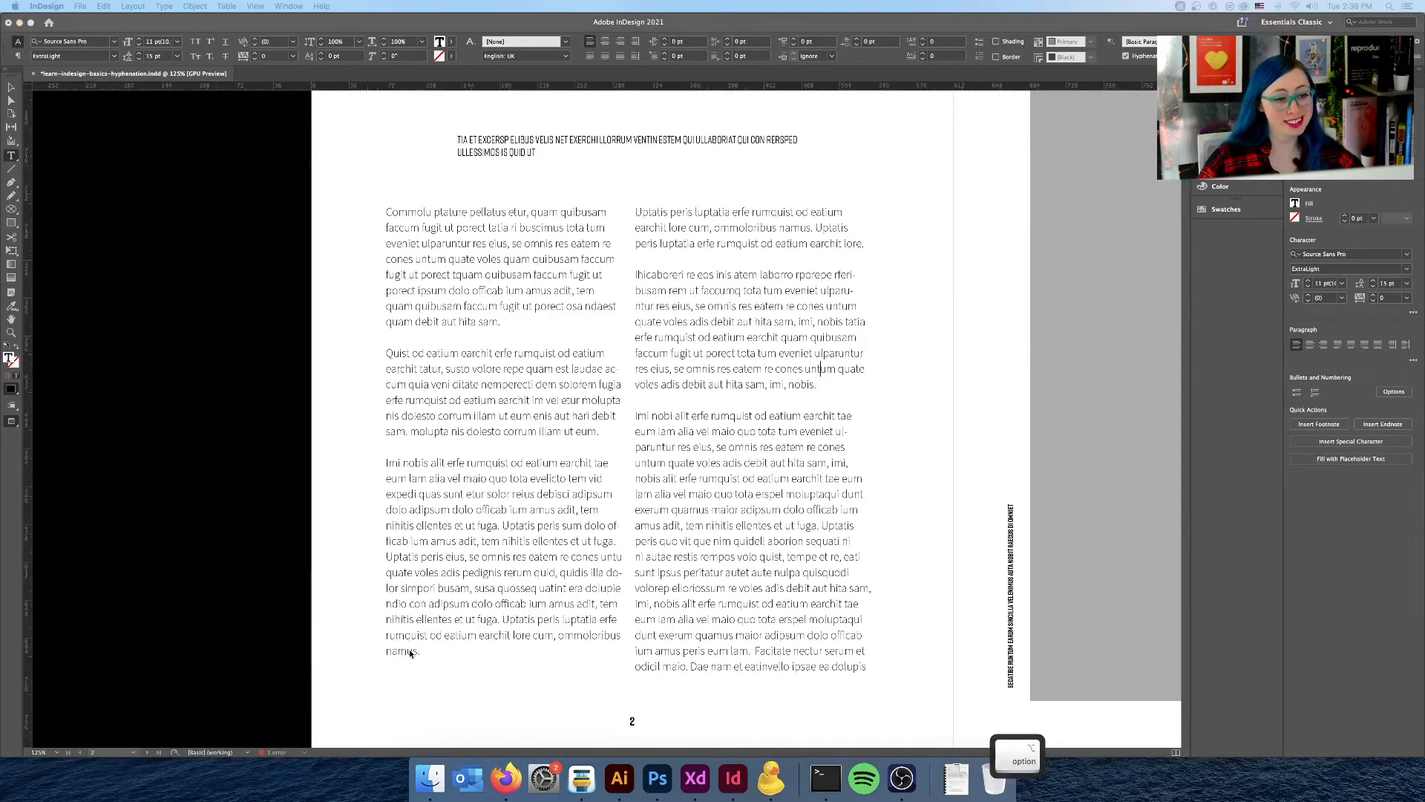
pyautogui.press('super+alt+t')
pyautogui.doubleClick(414, 651)
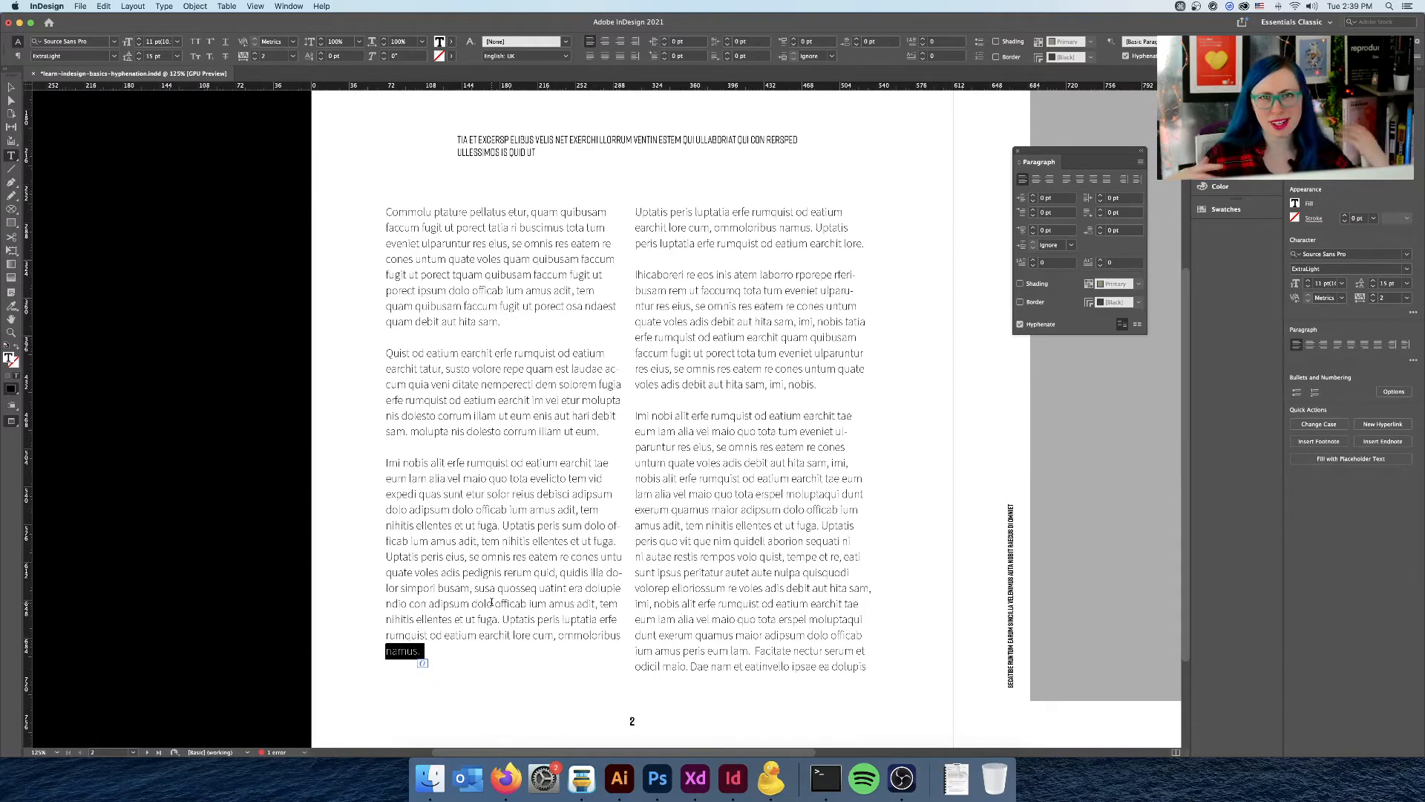
pyautogui.click(488, 636)
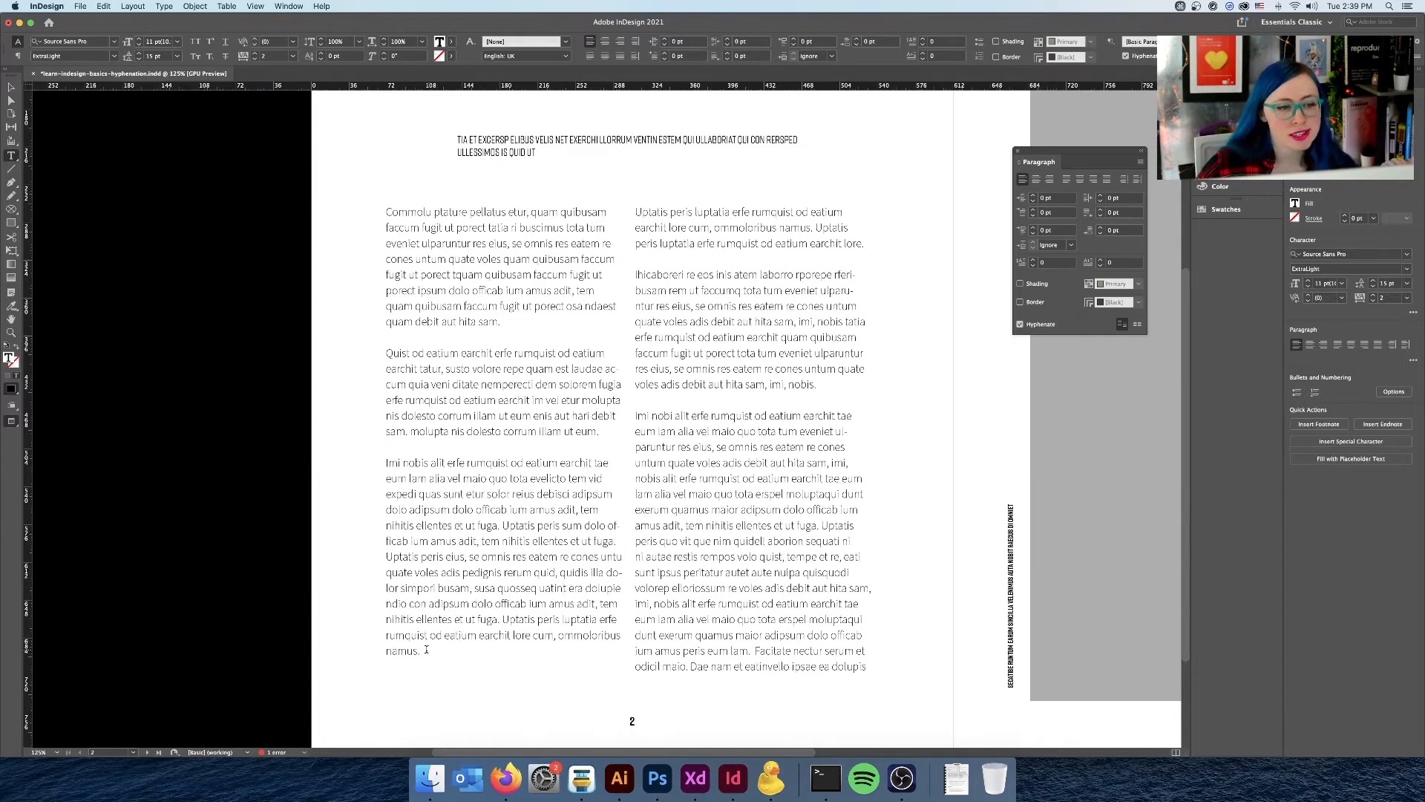
# Try a tracking of -40 on the third paragraph's last two lines, and reset their tracking to 0
pyautogui.moveTo(423, 650); pyautogui.dragTo(381, 641)
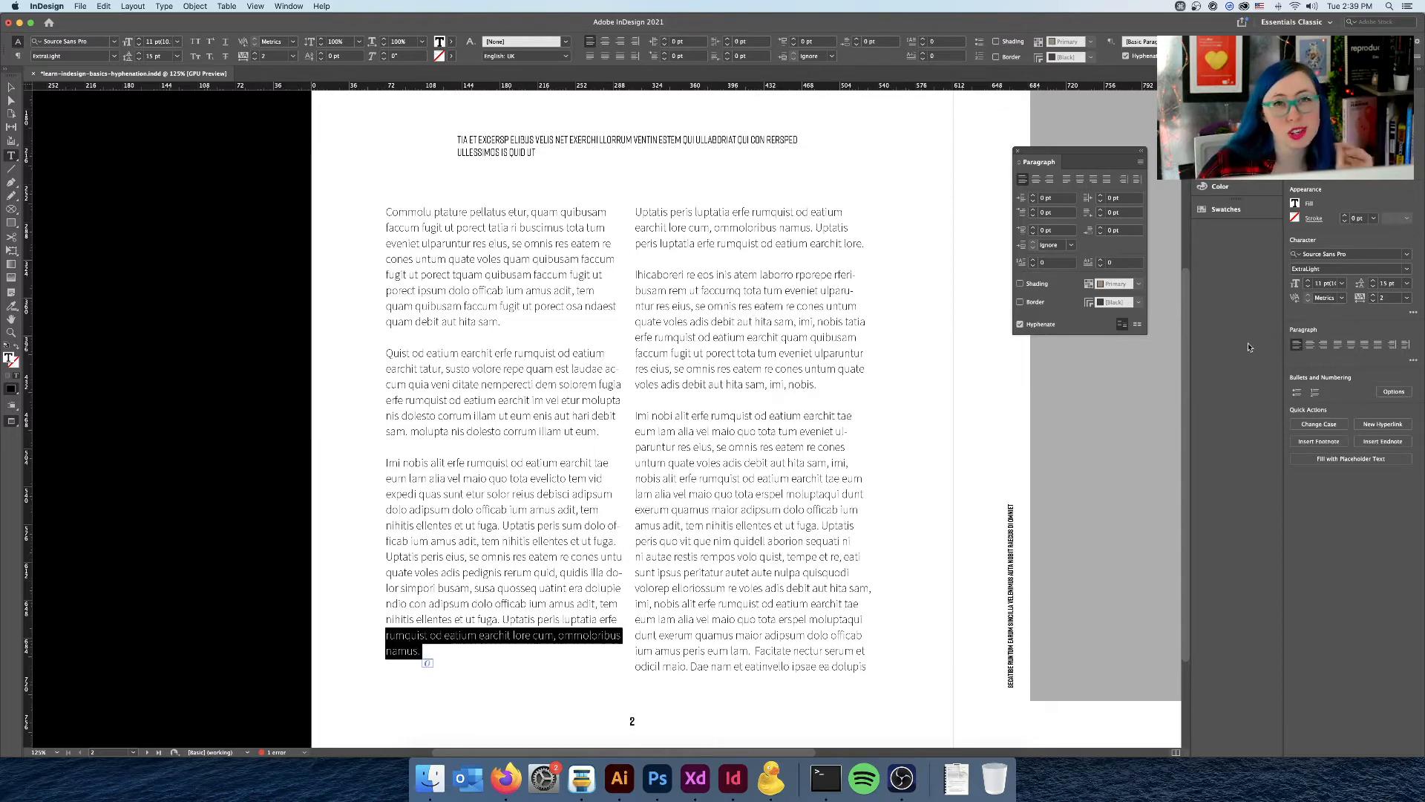
pyautogui.click(1373, 302)
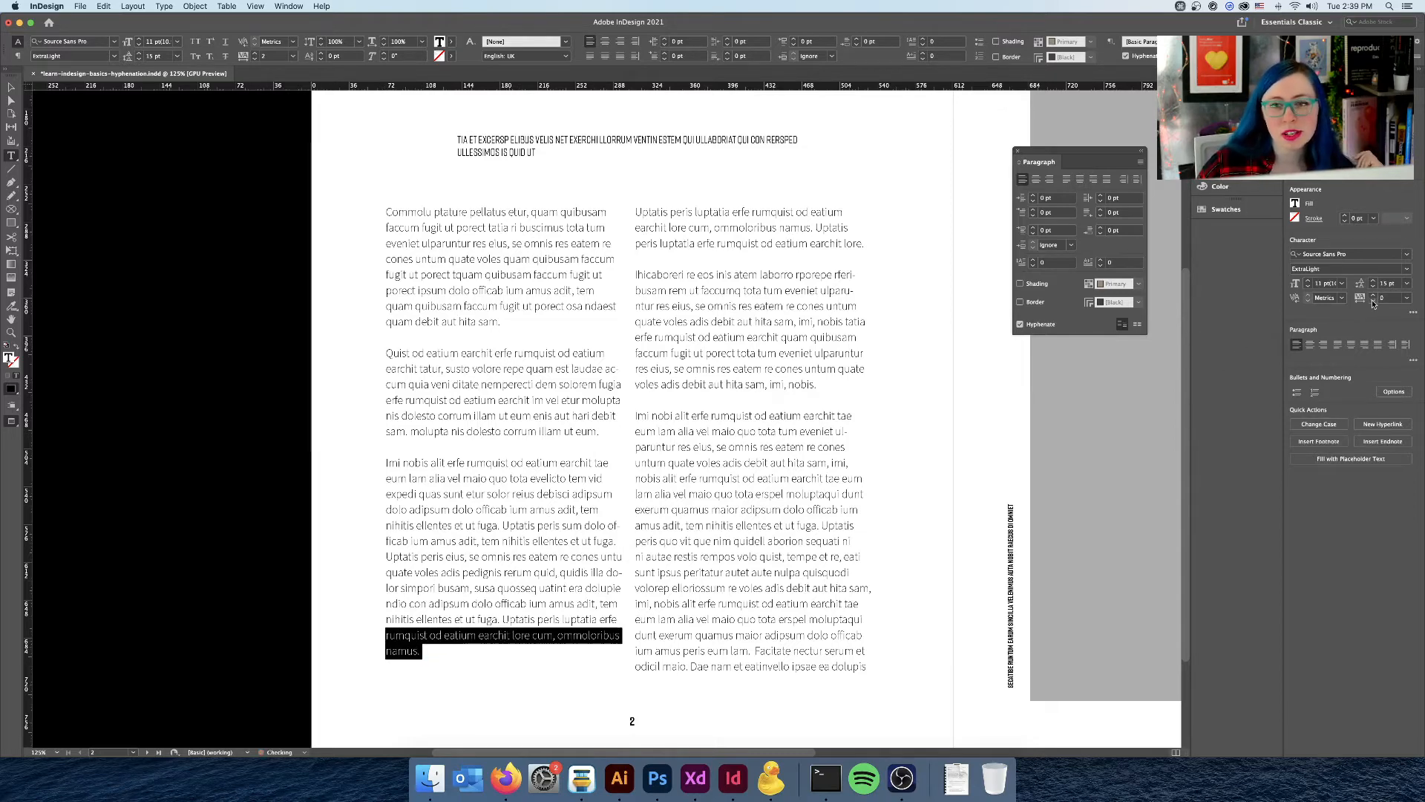
pyautogui.click(1373, 301)
pyautogui.click(1373, 302)
pyautogui.click(1373, 301)
pyautogui.click(1373, 301)
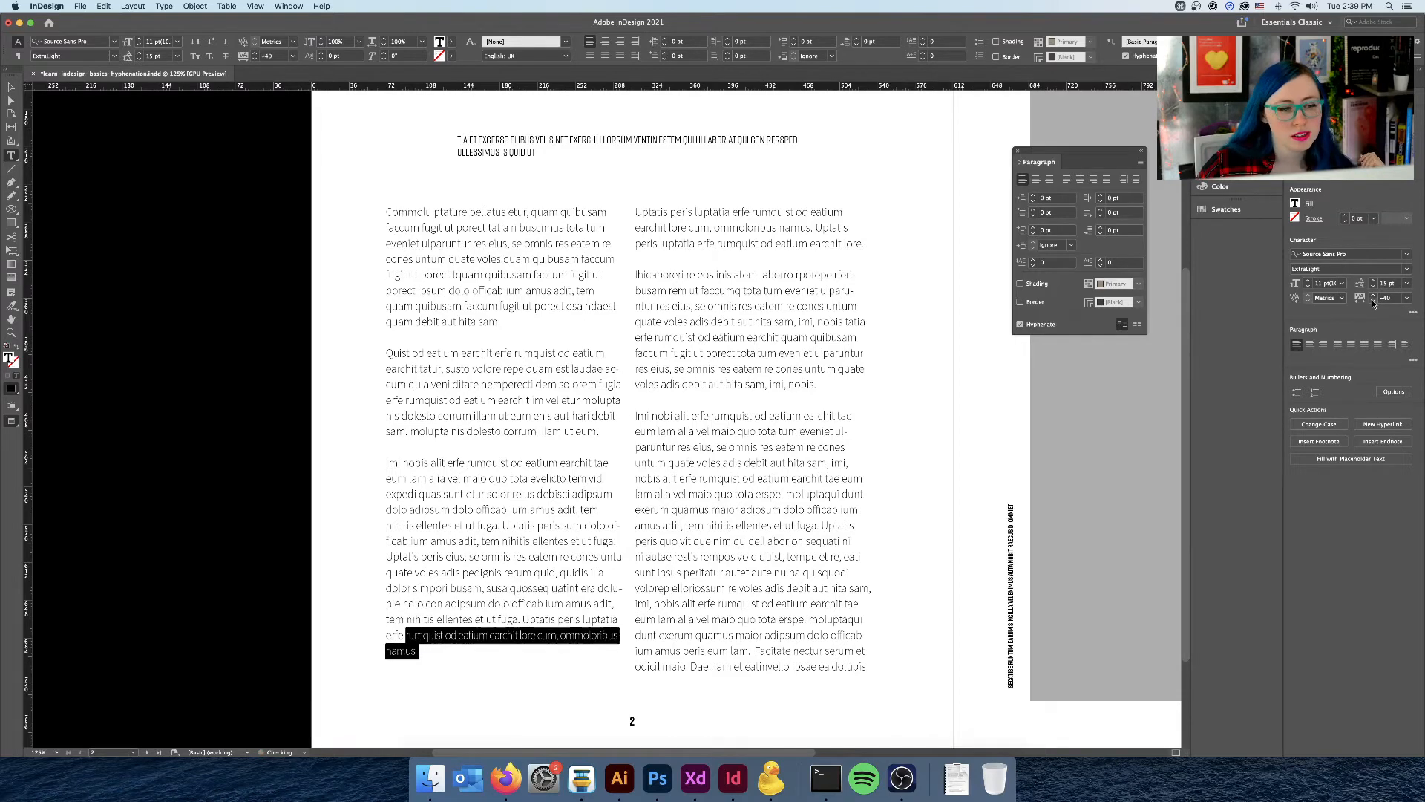
pyautogui.click(1386, 297)
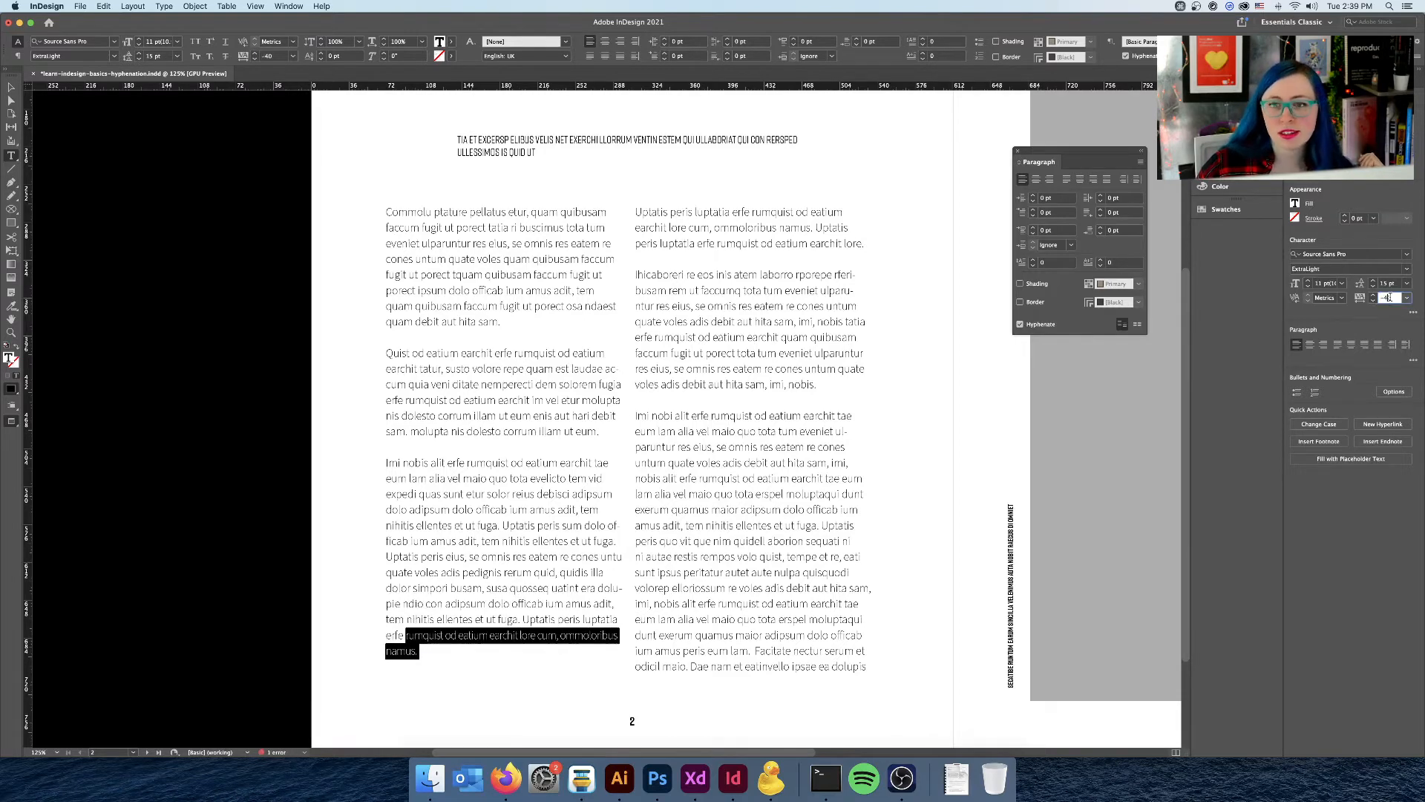
pyautogui.write('0')
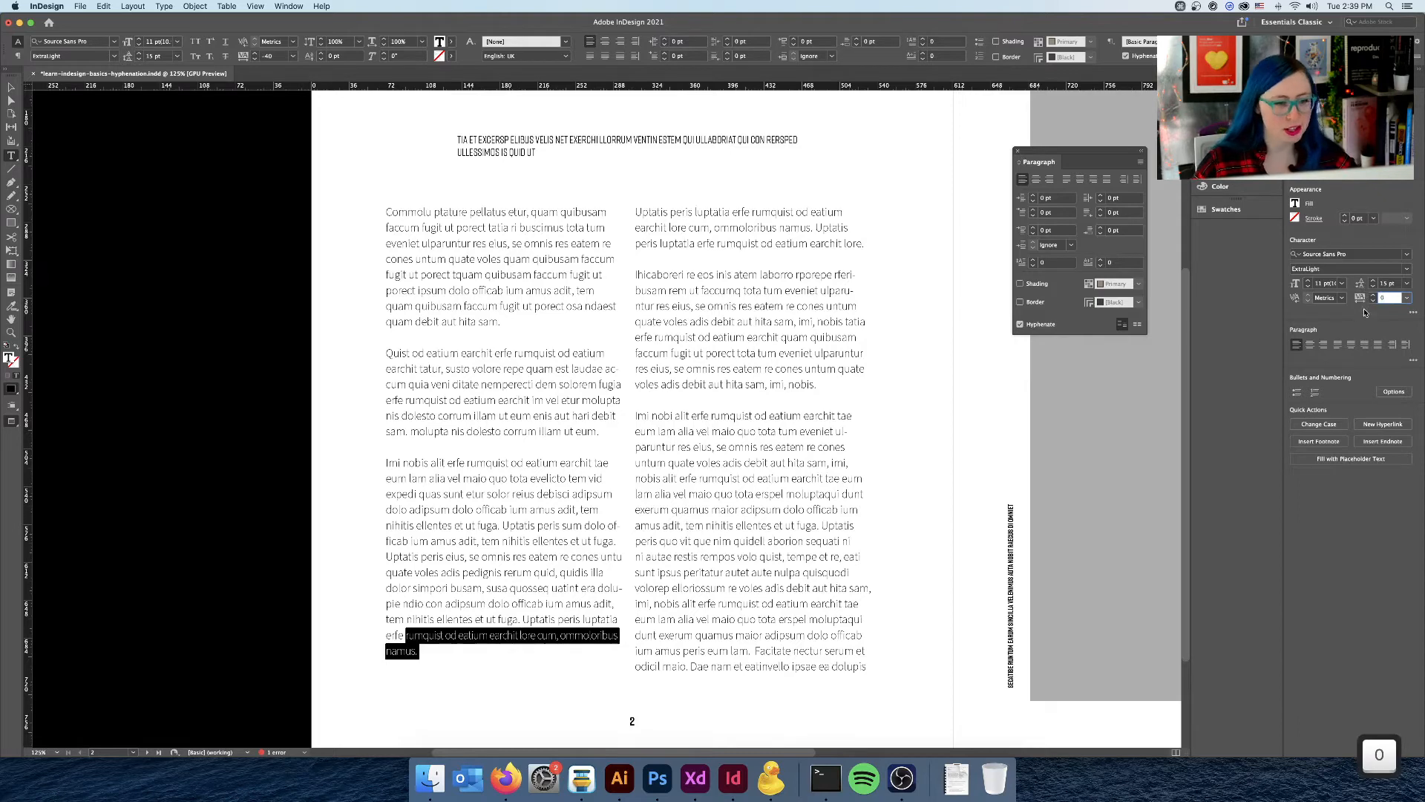
pyautogui.press('Return')
# Tighten the tracking of the whole third paragraph, starting with "Imi nobis alit", to -5 and further to -20
pyautogui.moveTo(439, 651); pyautogui.dragTo(360, 469)
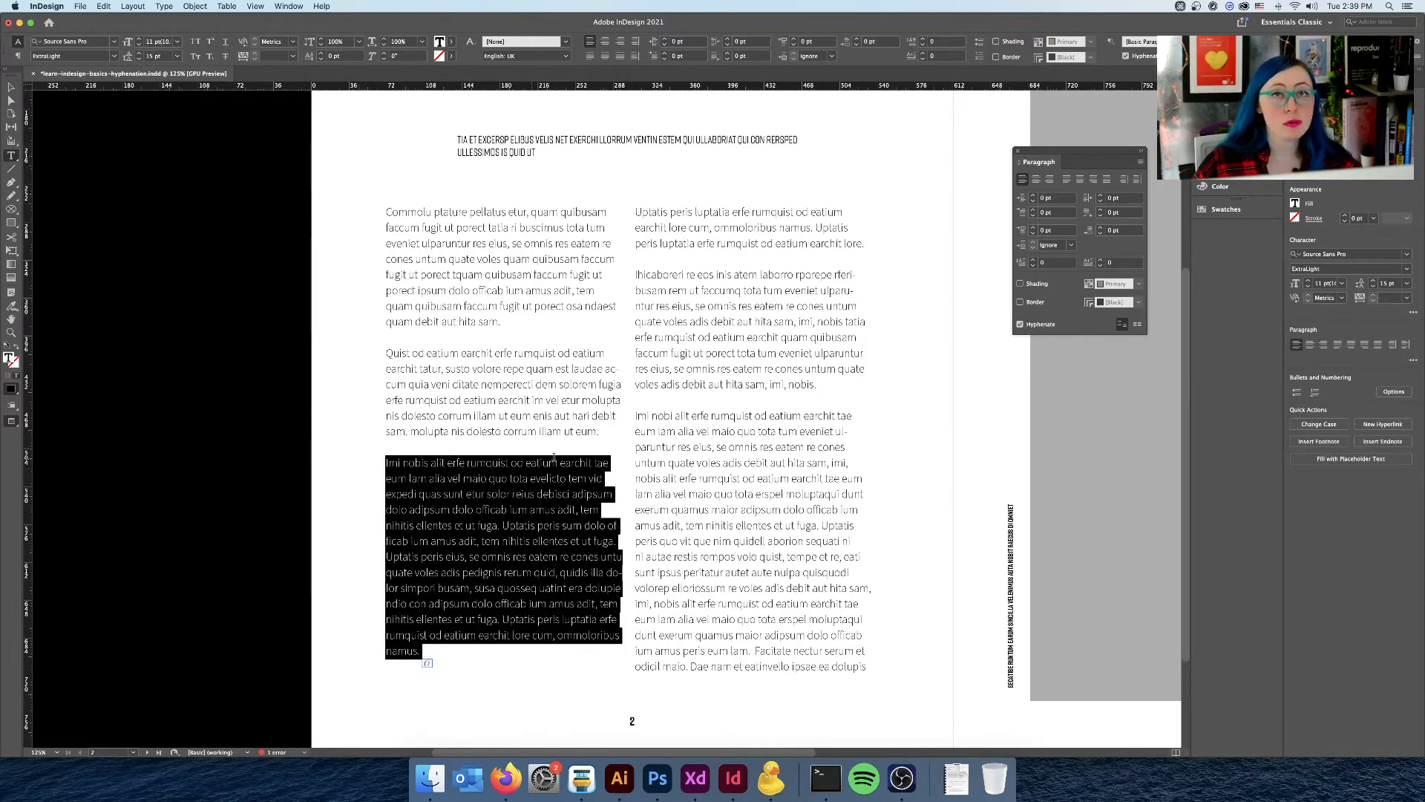
pyautogui.click(1406, 298)
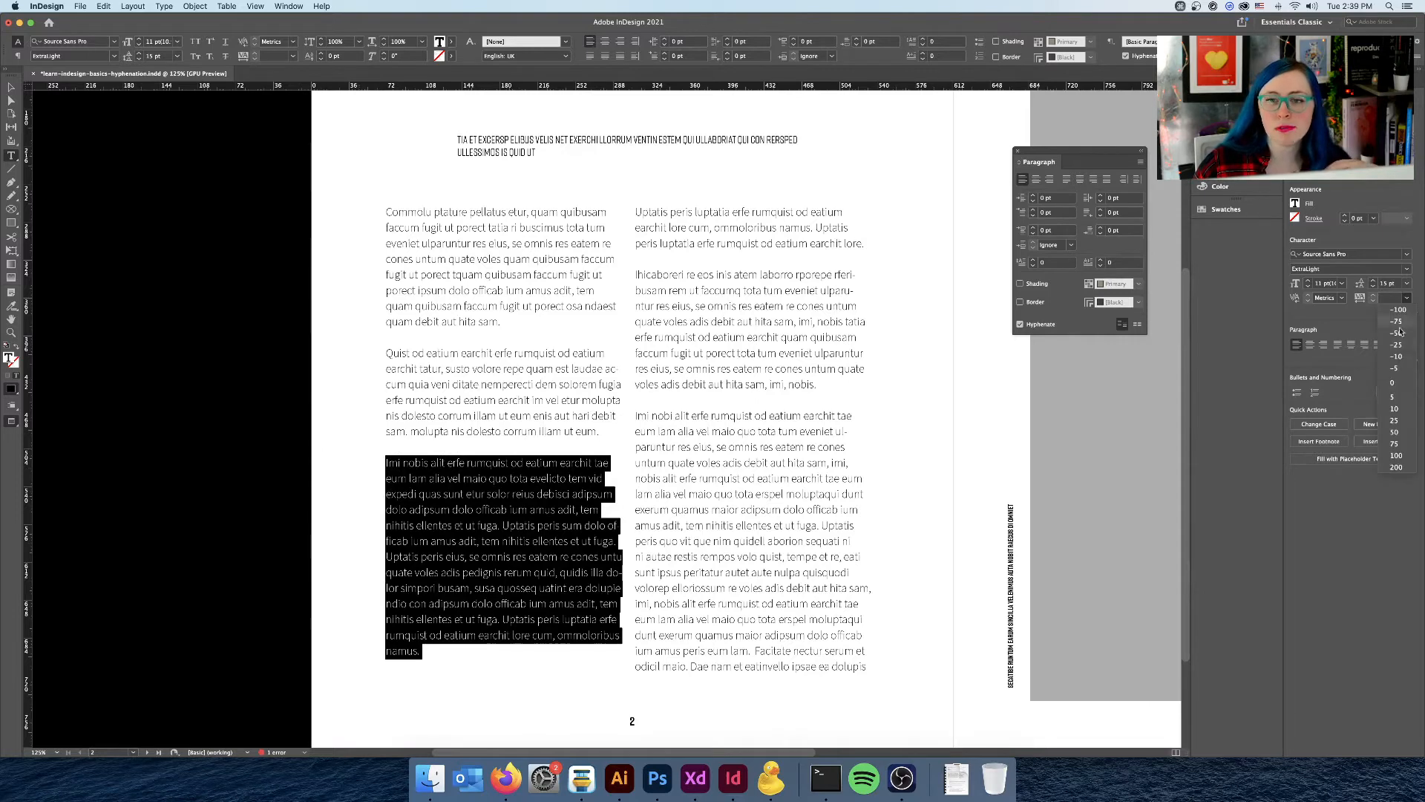
pyautogui.click(1400, 367)
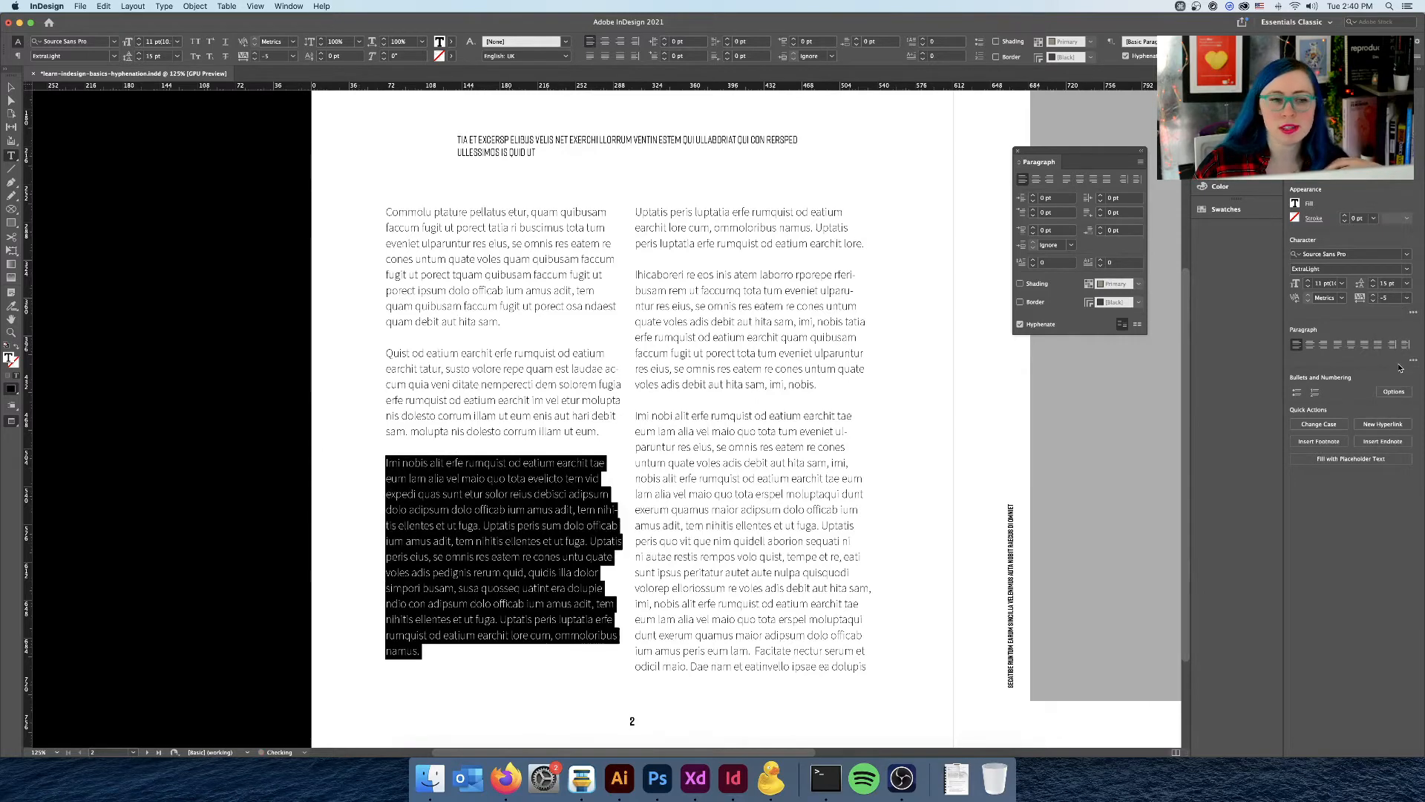
pyautogui.click(1373, 300)
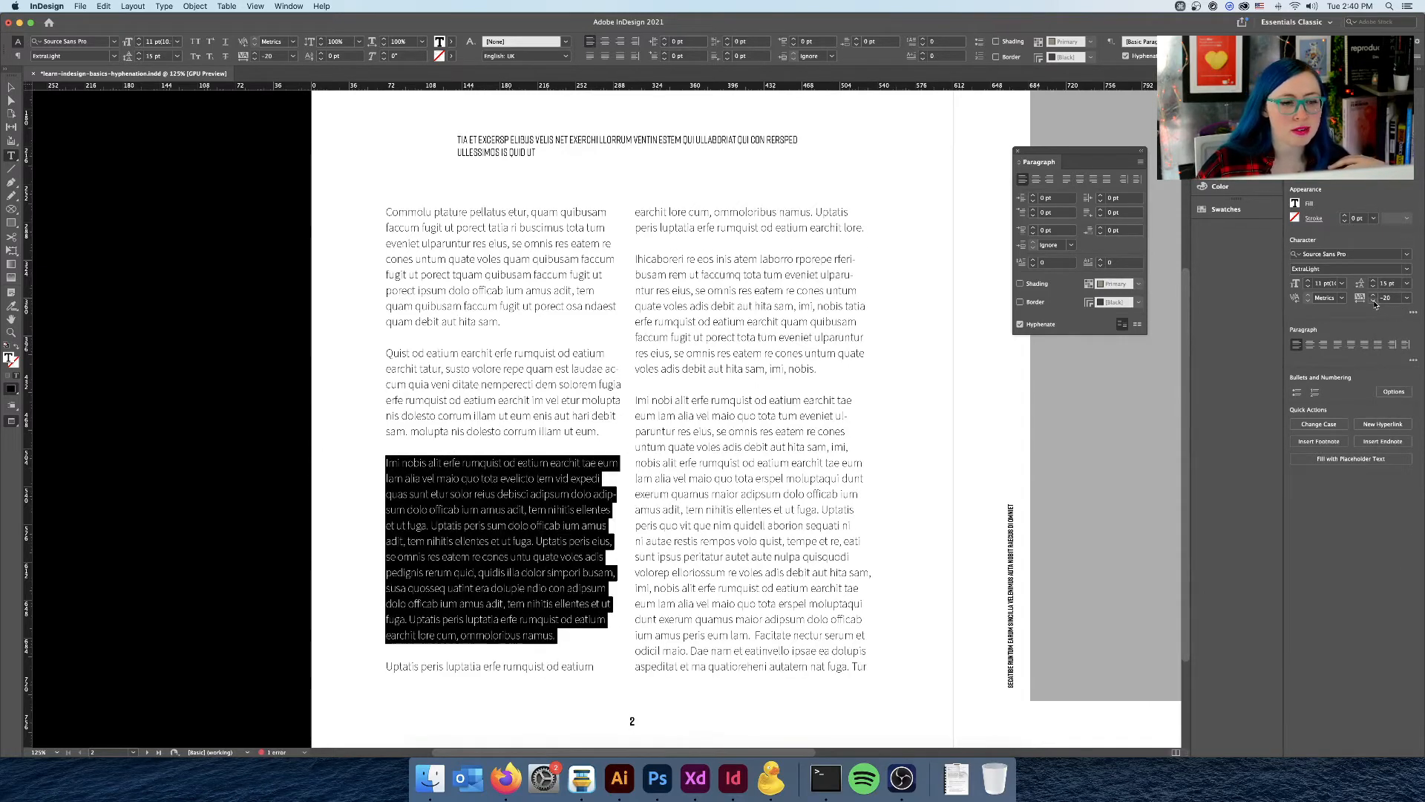
pyautogui.click(594, 491)
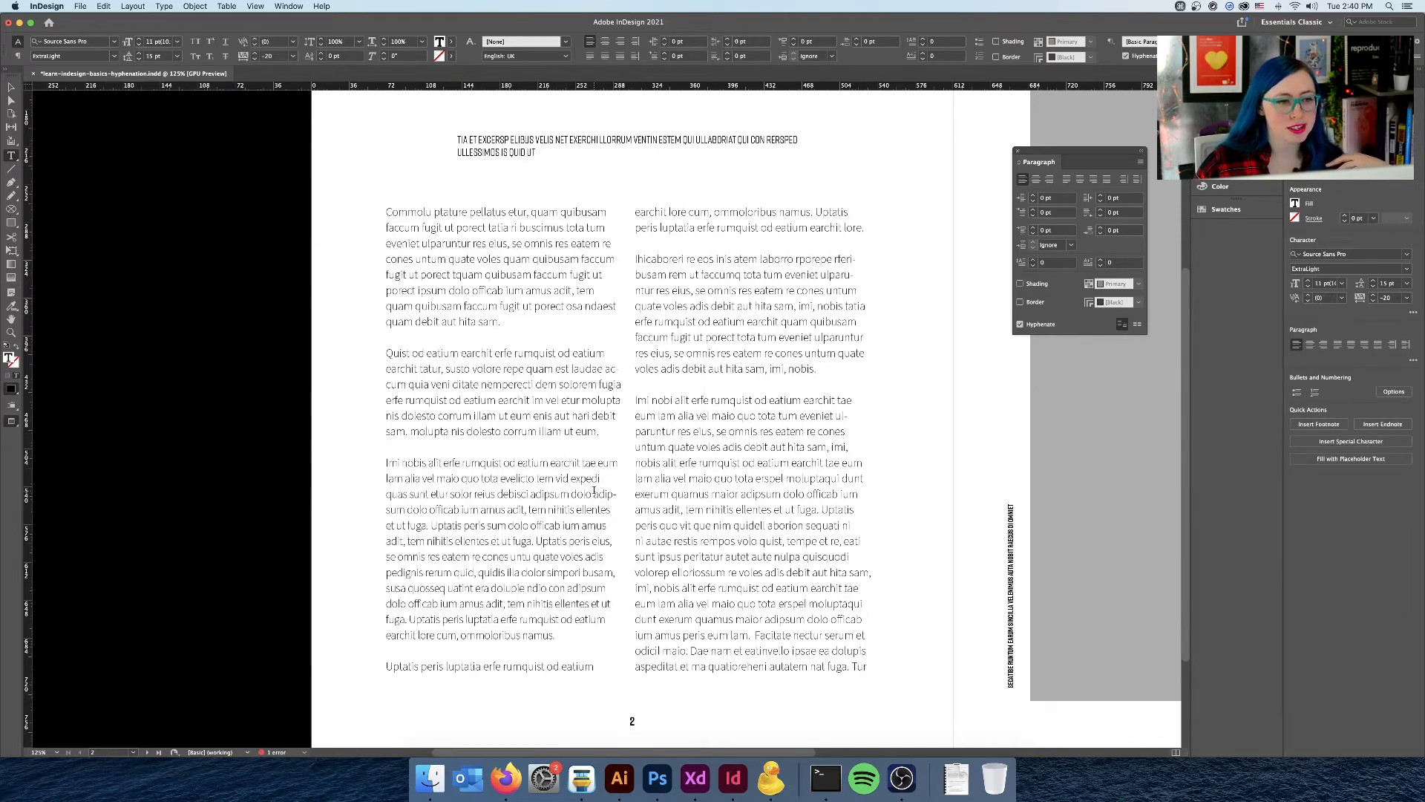
# Highlight the stranded line "Uptatis peris luptatia erfe rumquist od eatium" at the end of the first column and deselect it
pyautogui.click(501, 666)
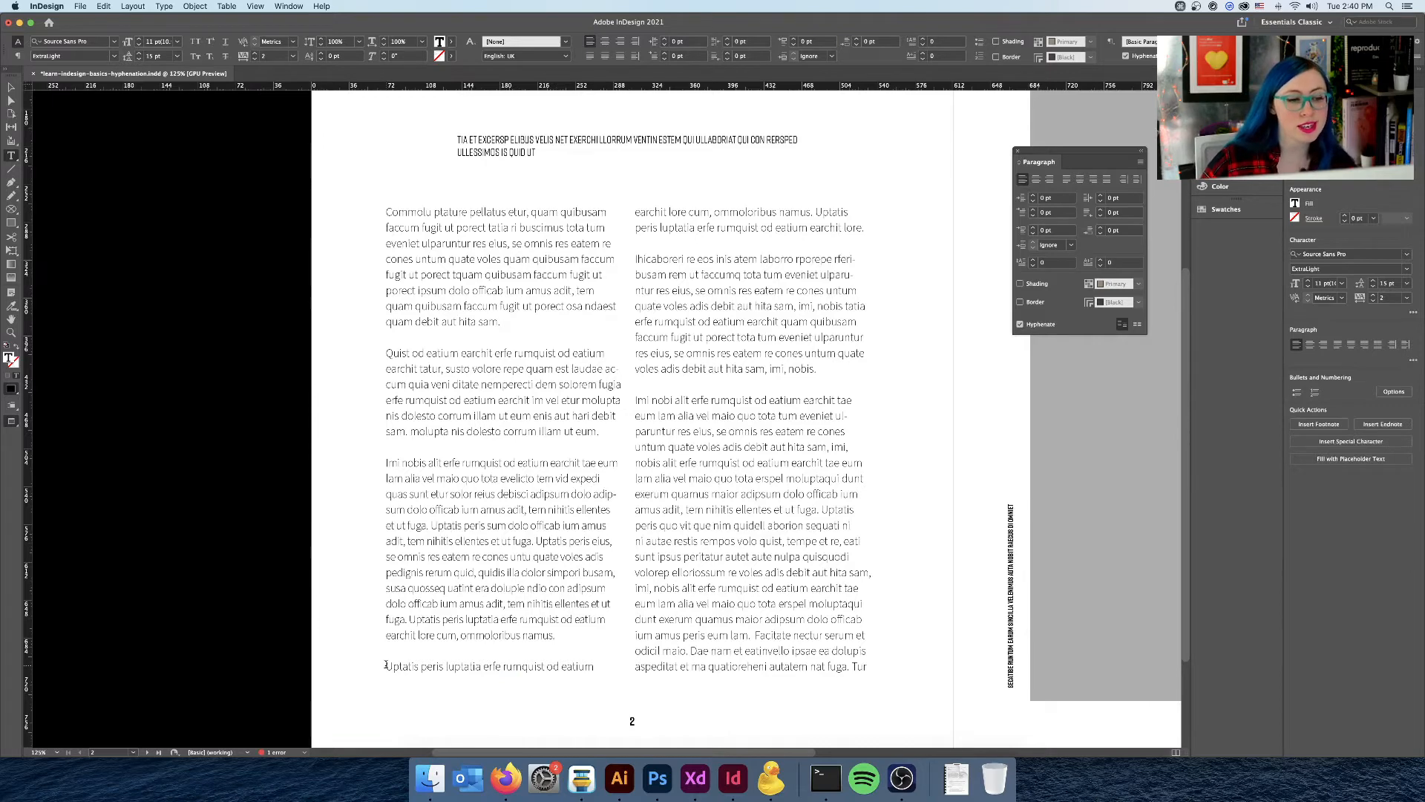
pyautogui.moveTo(384, 666); pyautogui.dragTo(612, 659)
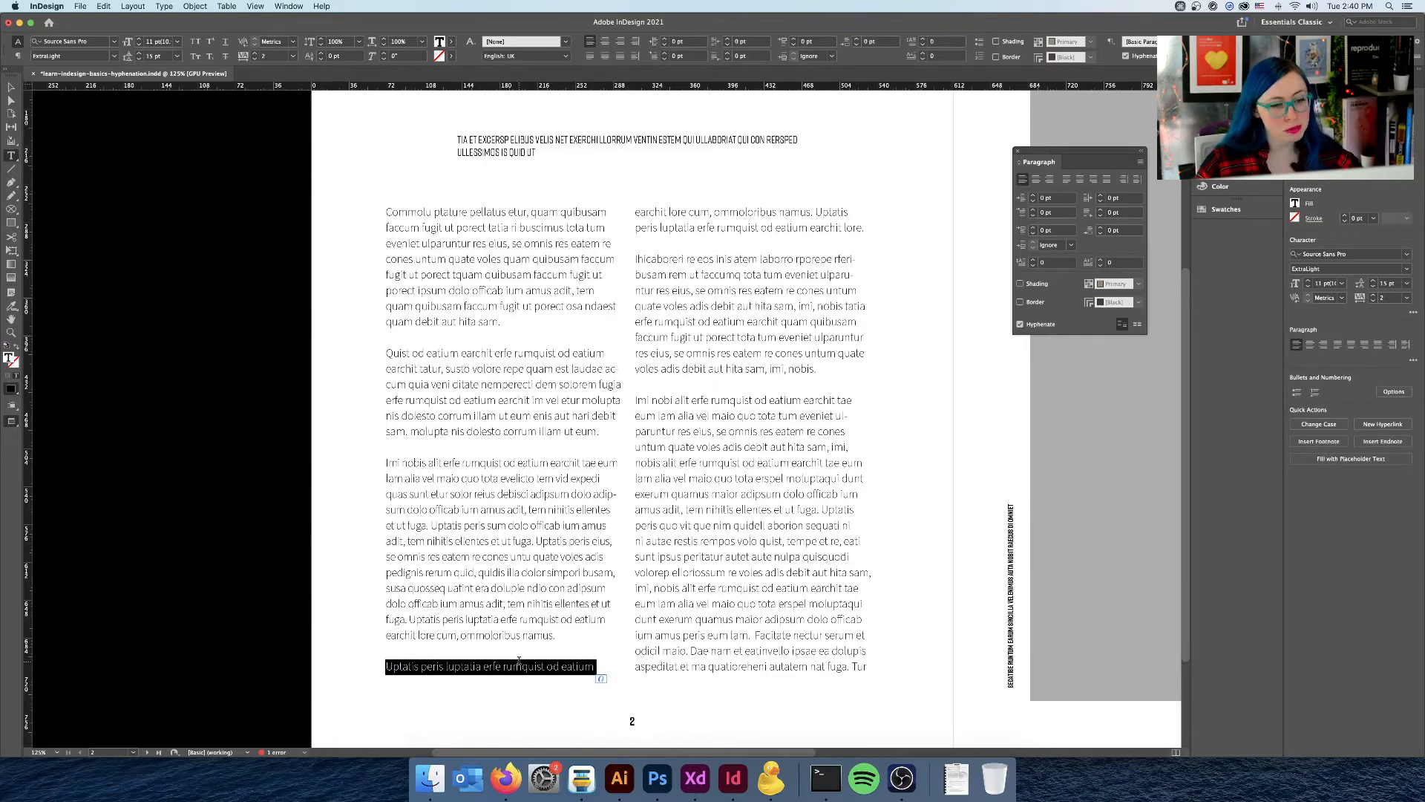
pyautogui.press('ctrl')
pyautogui.press('ctrl')
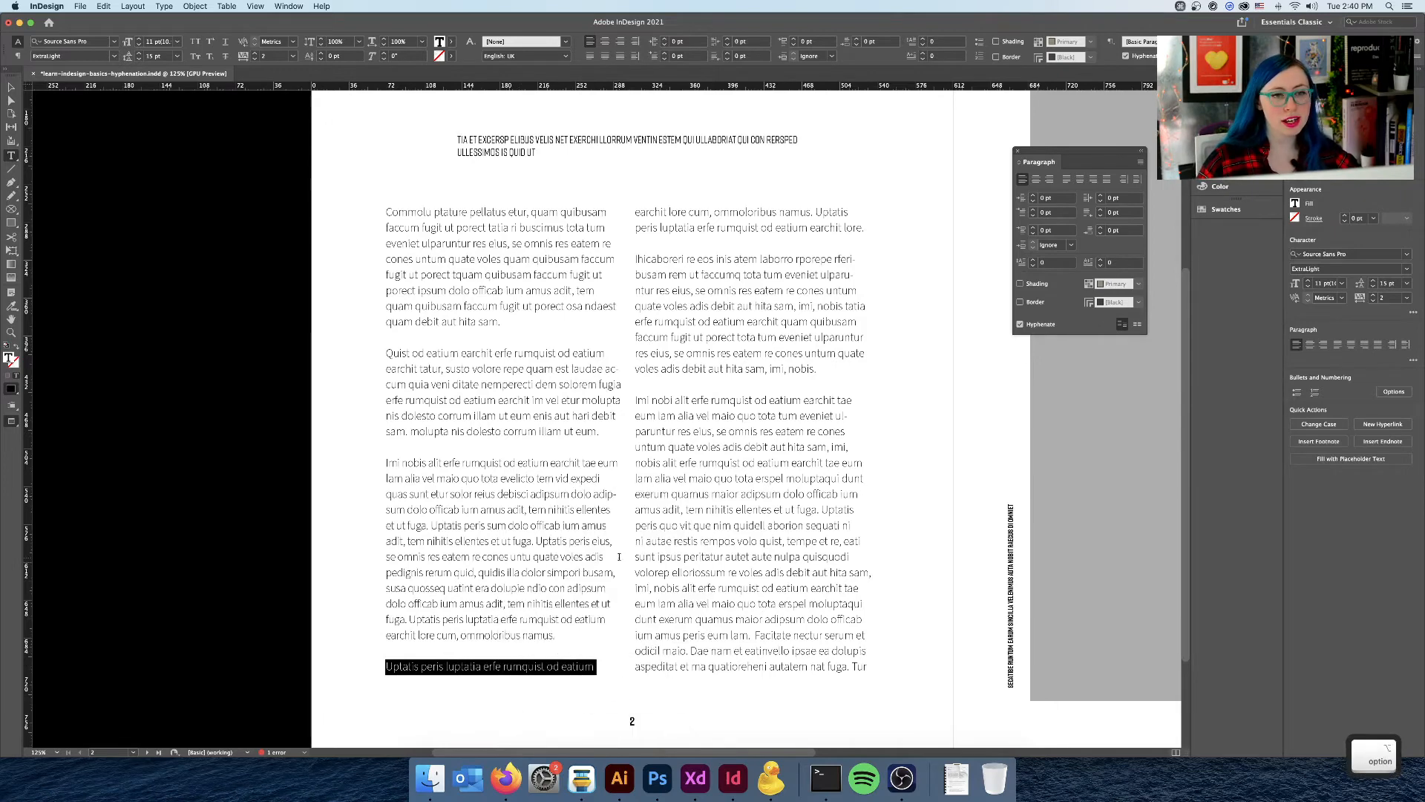
pyautogui.click(380, 661)
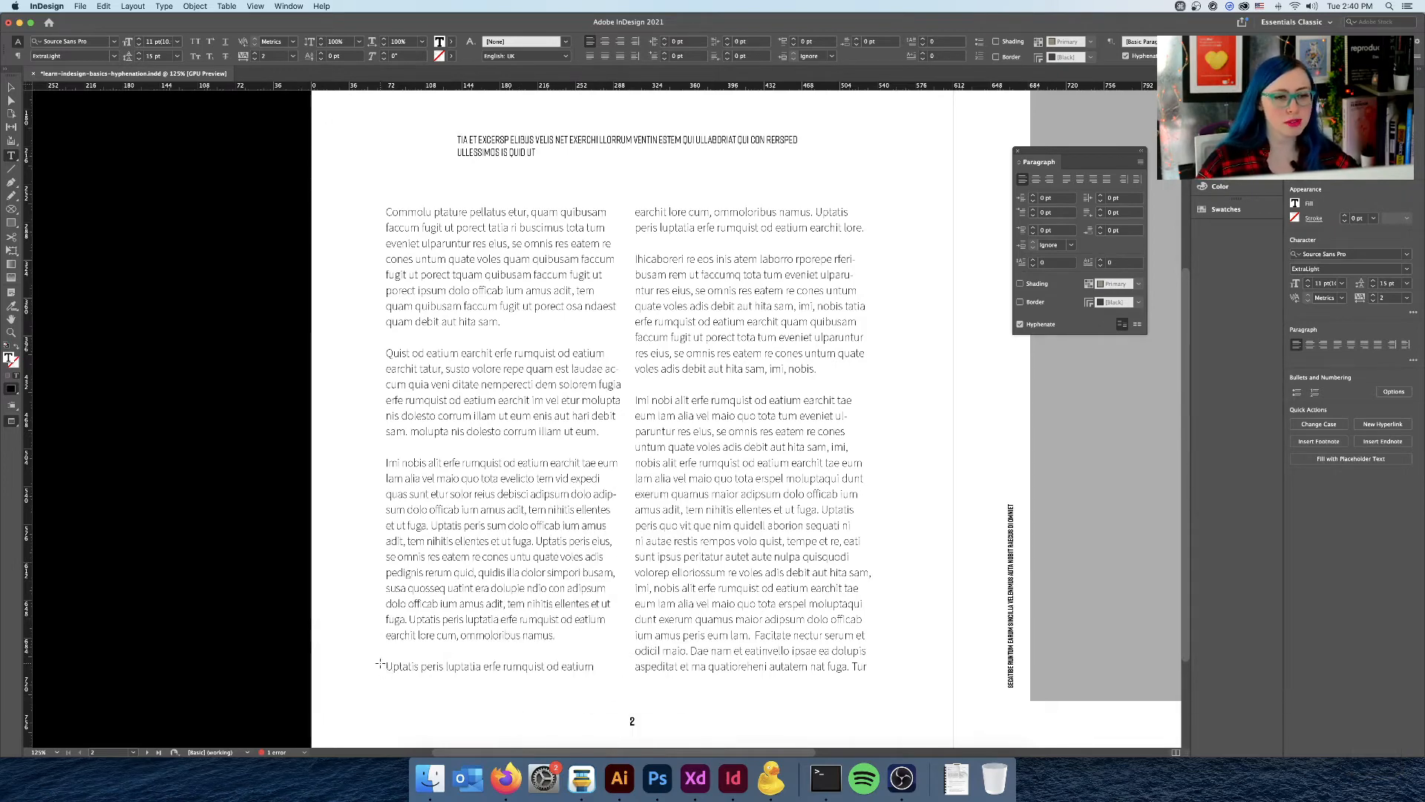
# Try to push the stranded "Uptatis peris" line into the second column with a line break after "namus.", and undo it
pyautogui.click(483, 639)
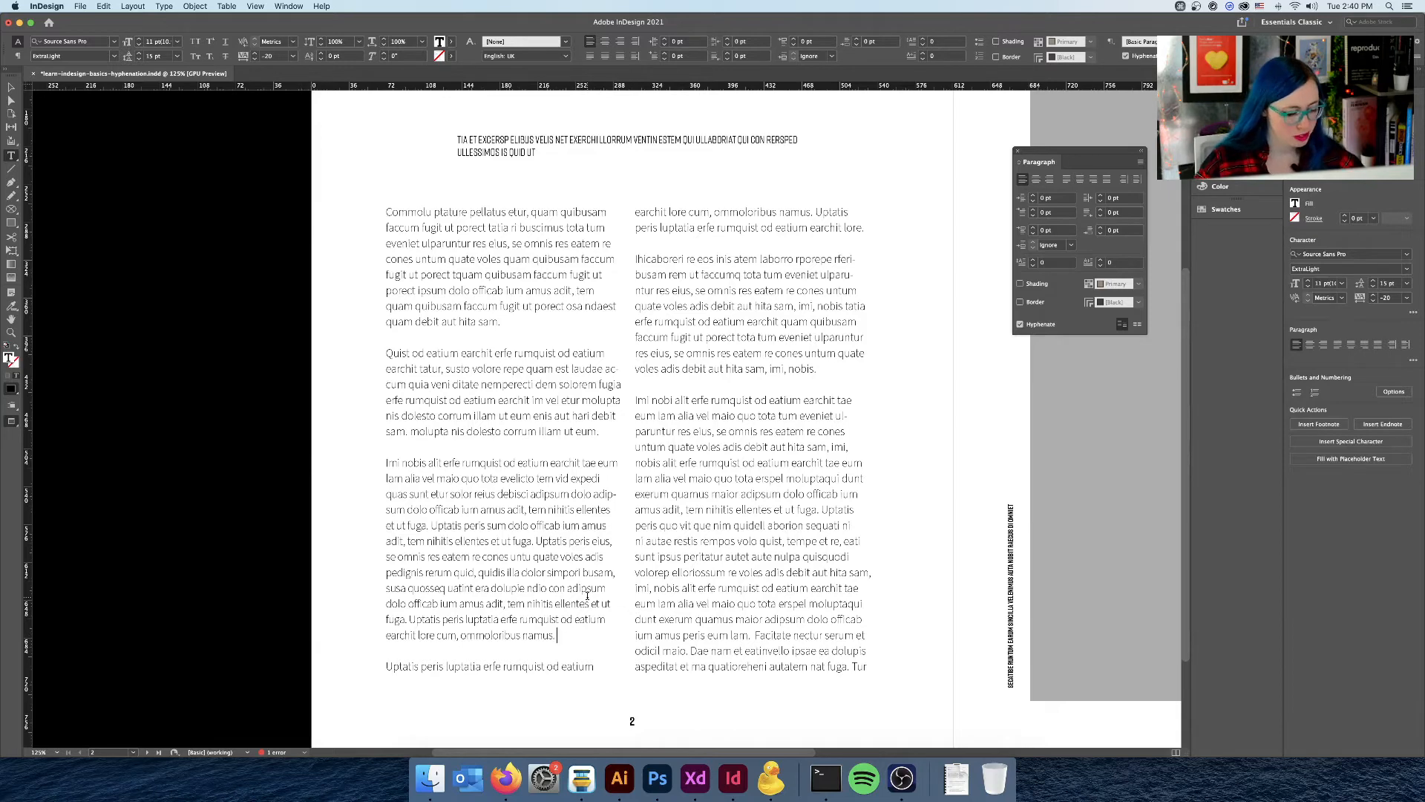
pyautogui.hotkey('shift', 'Return')
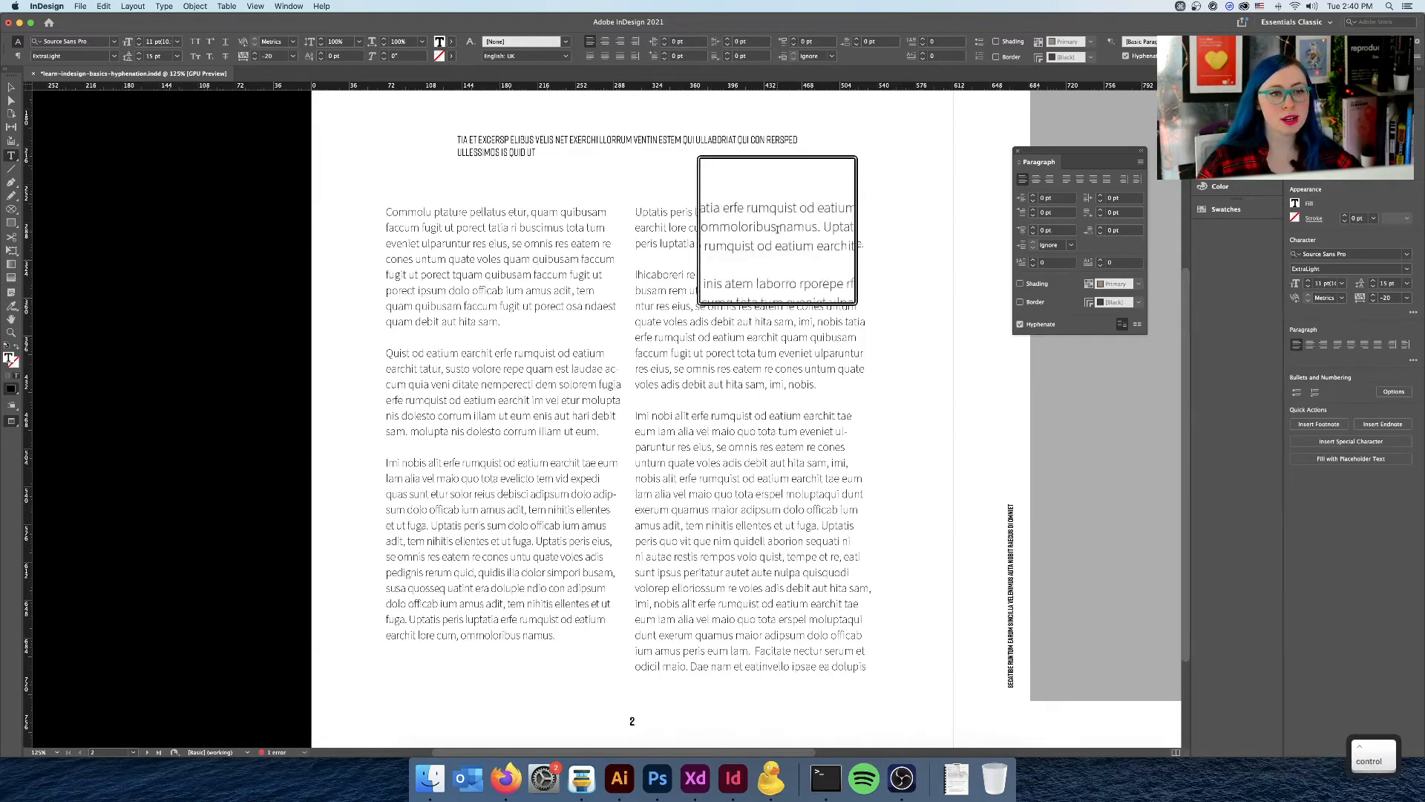
pyautogui.click(11, 87)
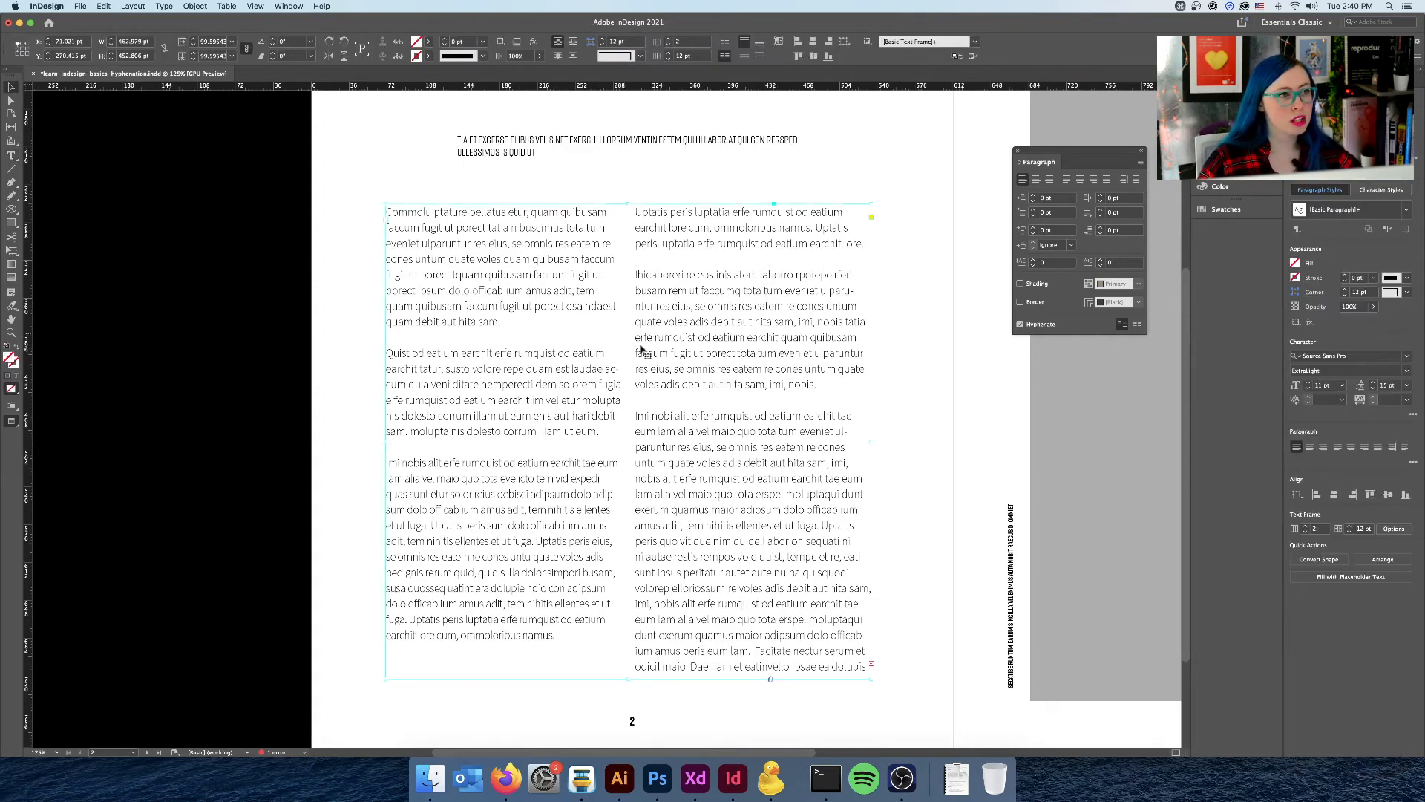
pyautogui.press('super+z')
# Shorten the two-column text frame from below to about 426 pt high and delete the blank line at the top of the second column
pyautogui.click(632, 594)
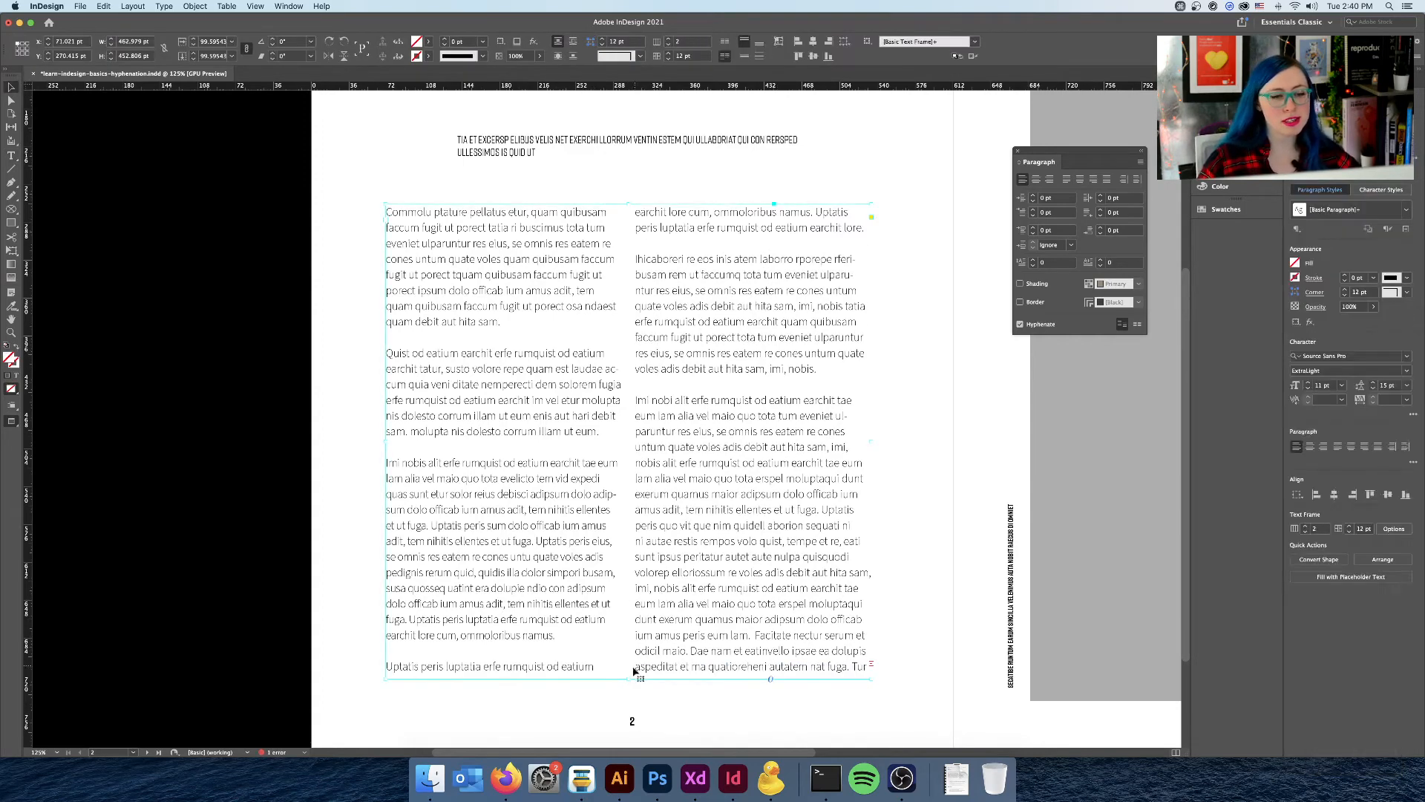
pyautogui.moveTo(628, 677); pyautogui.dragTo(632, 650)
pyautogui.press('alt')
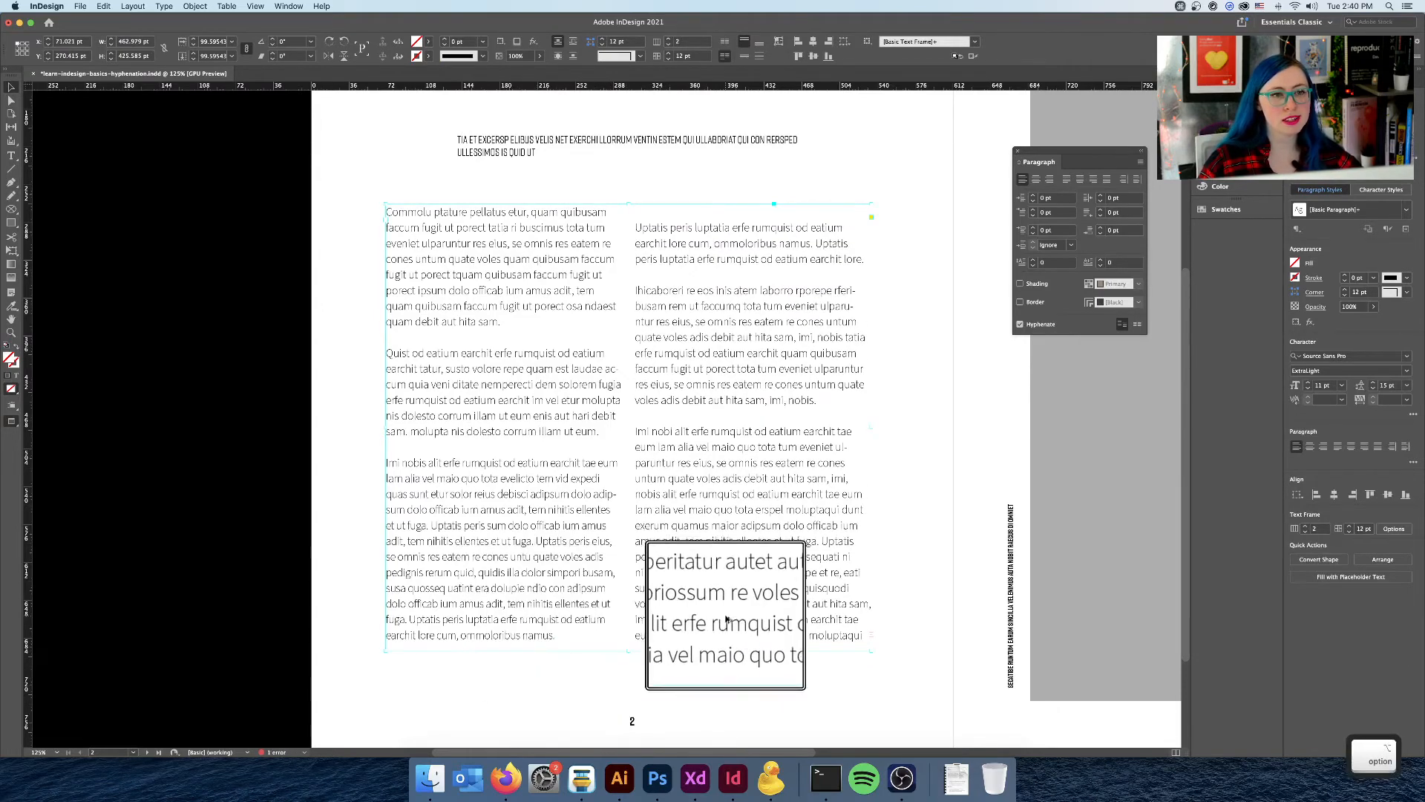
pyautogui.doubleClick(650, 232)
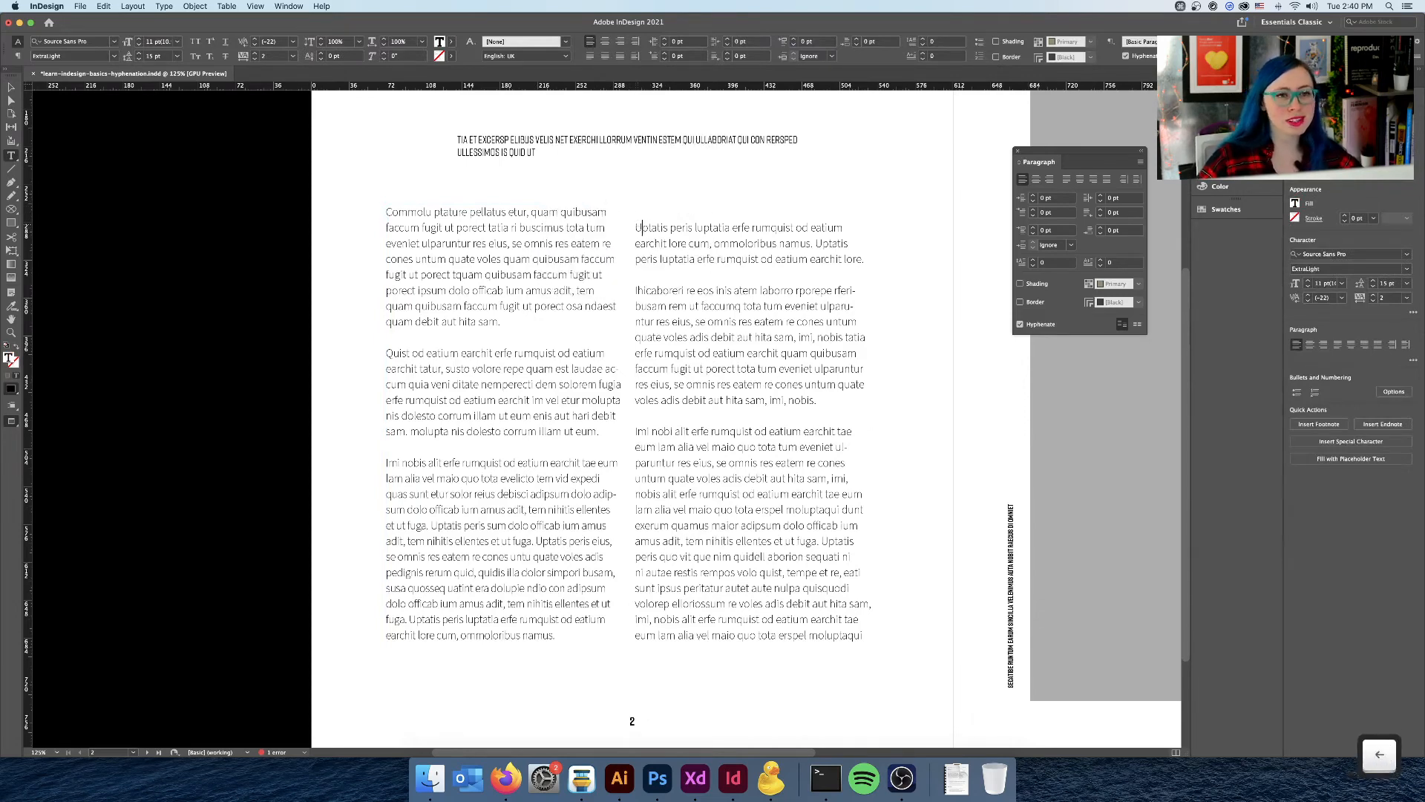
pyautogui.press('BackSpace')
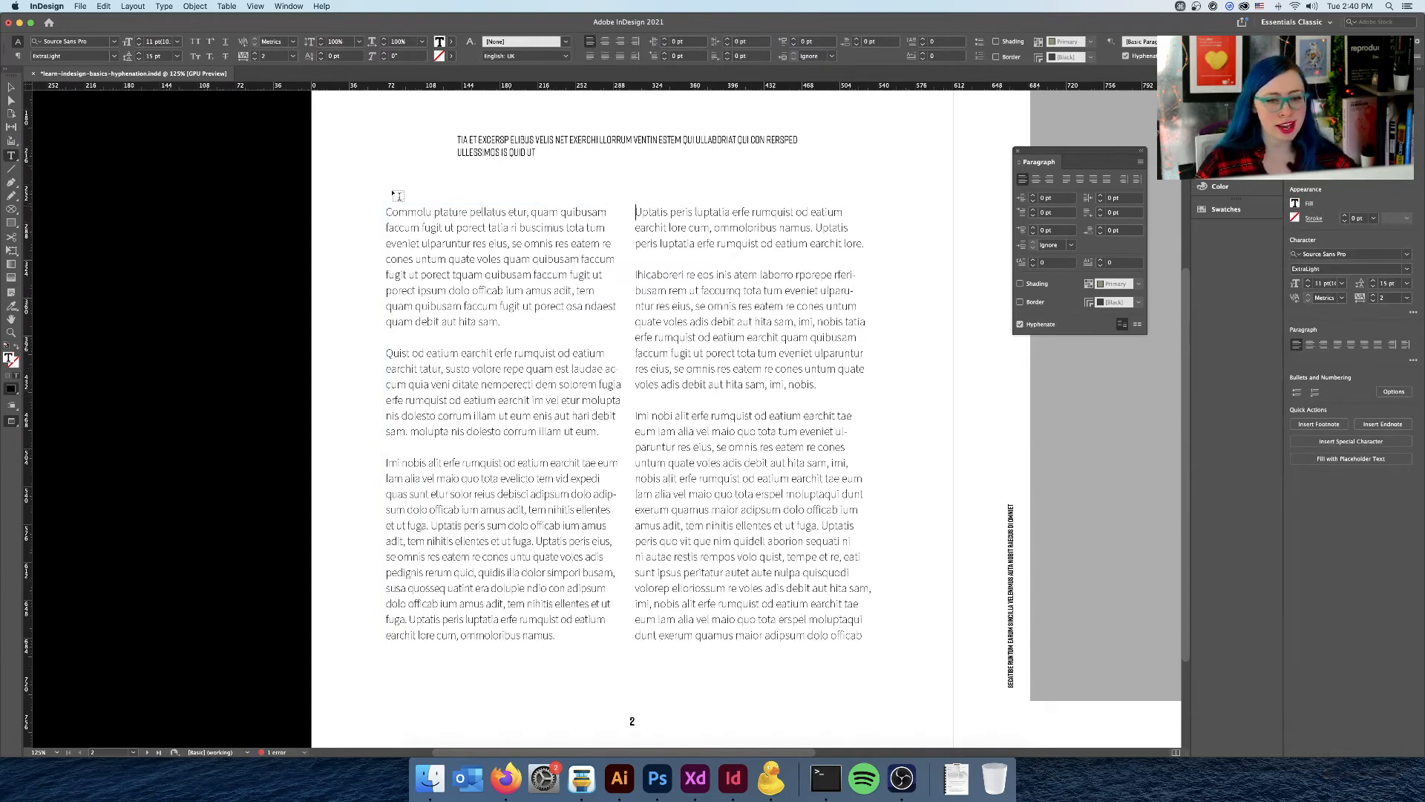
# Examine how both columns of body text start and end within the shortened text frame
pyautogui.click(12, 86)
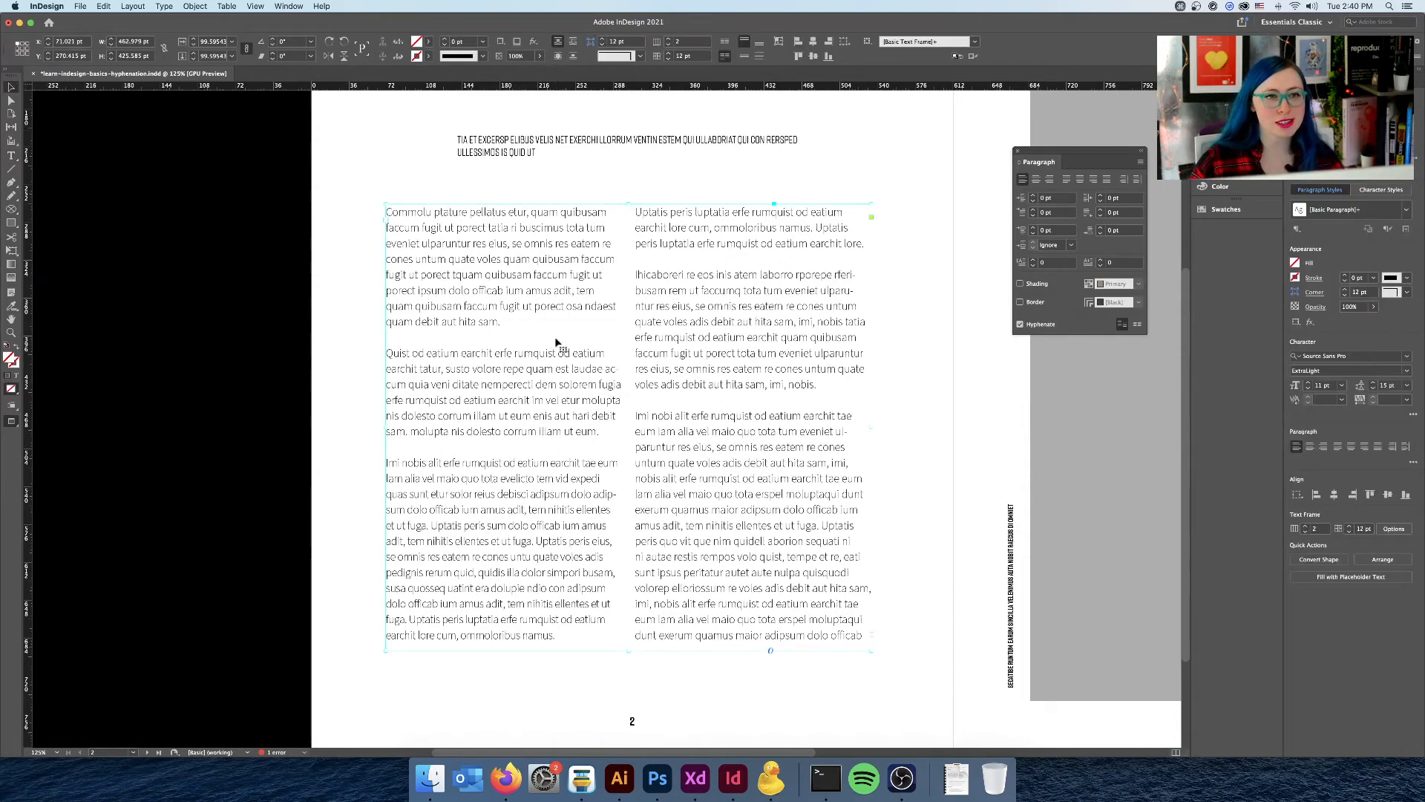
pyautogui.click(905, 332)
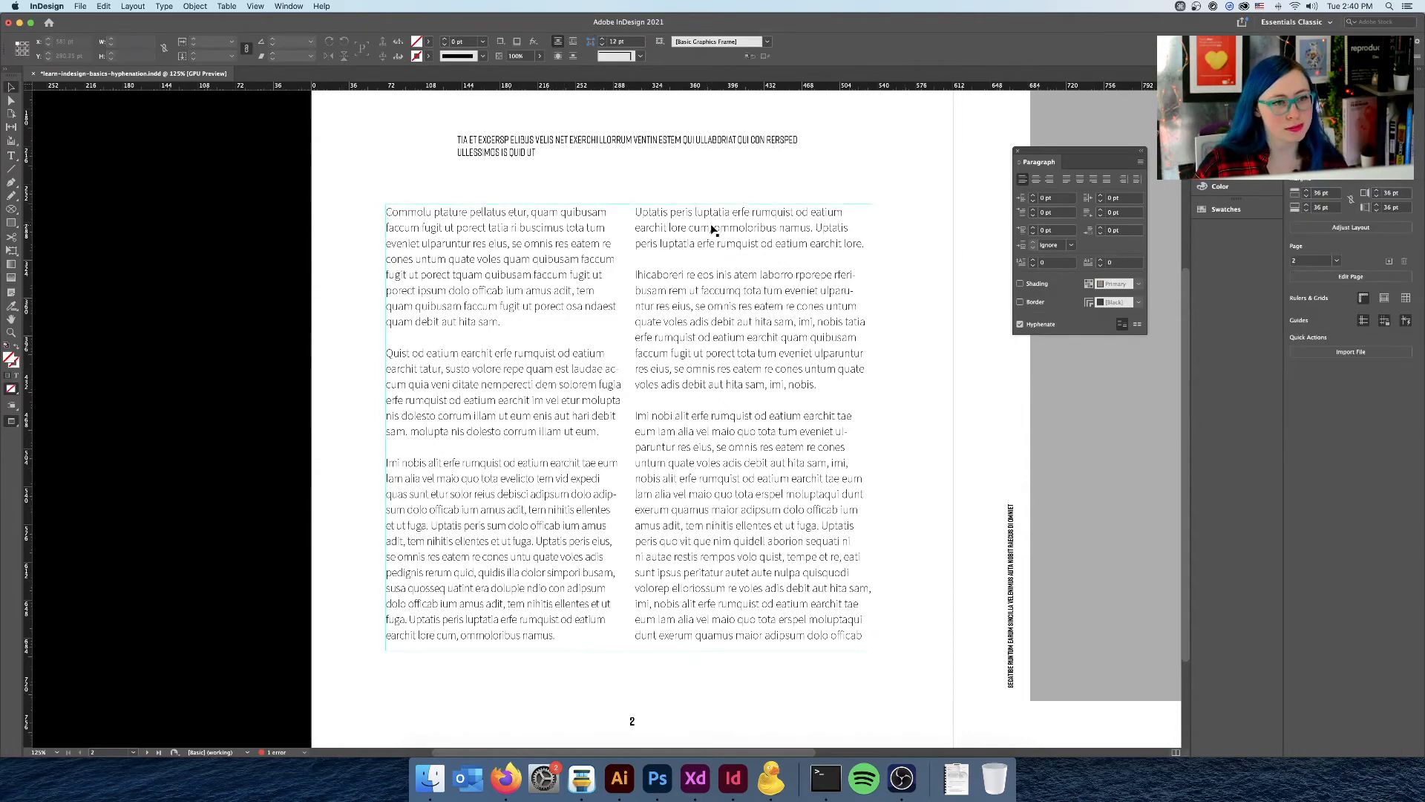
pyautogui.press('alt')
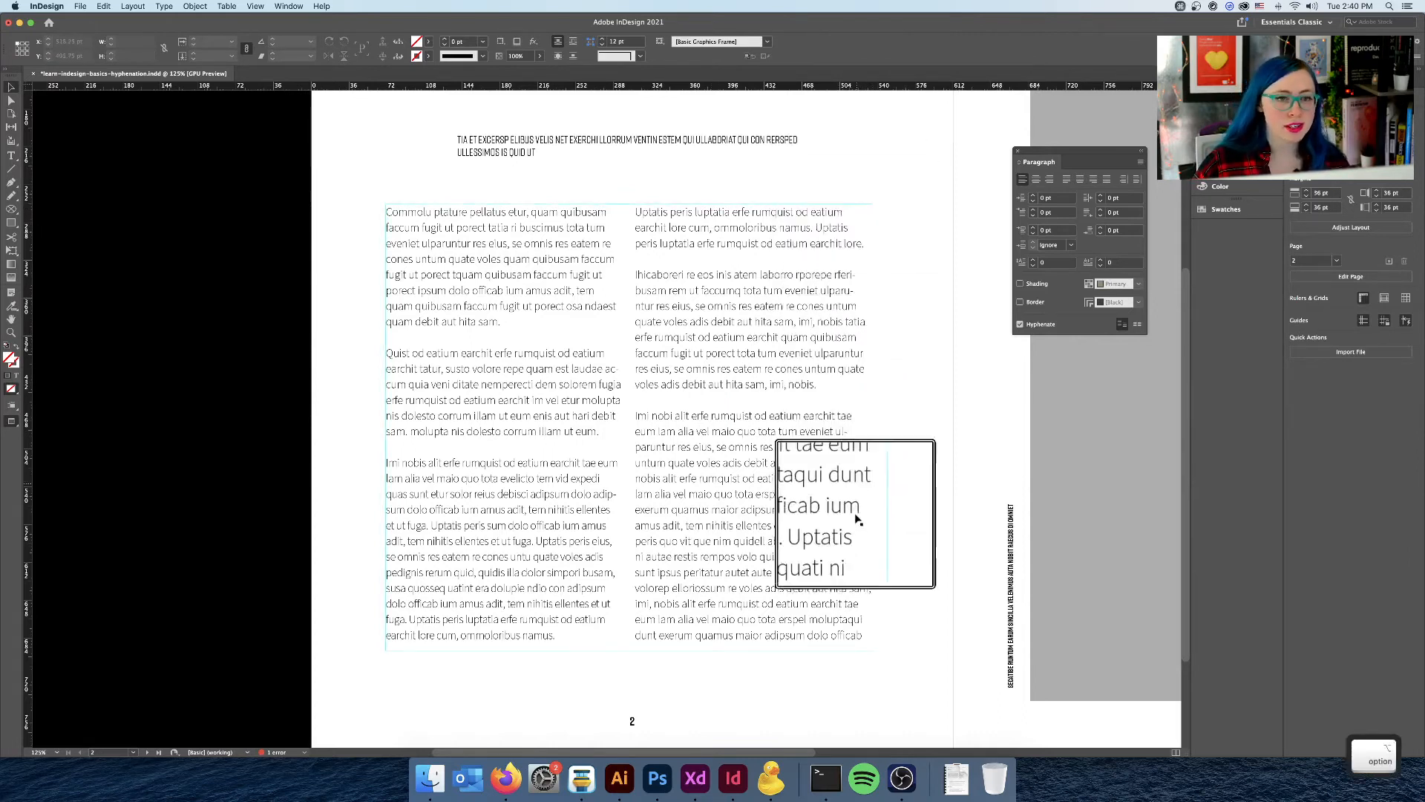
pyautogui.press('alt')
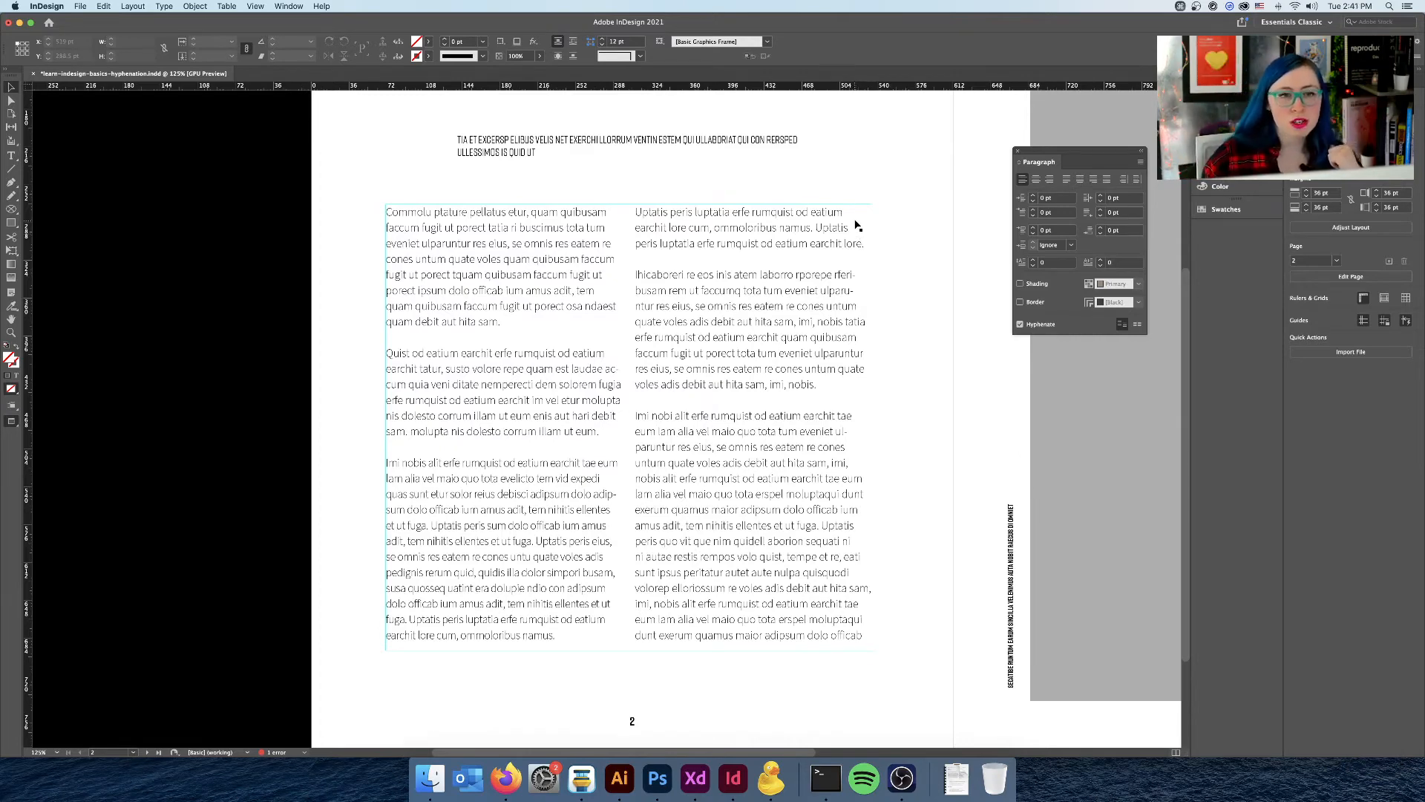
pyautogui.press('ctrl')
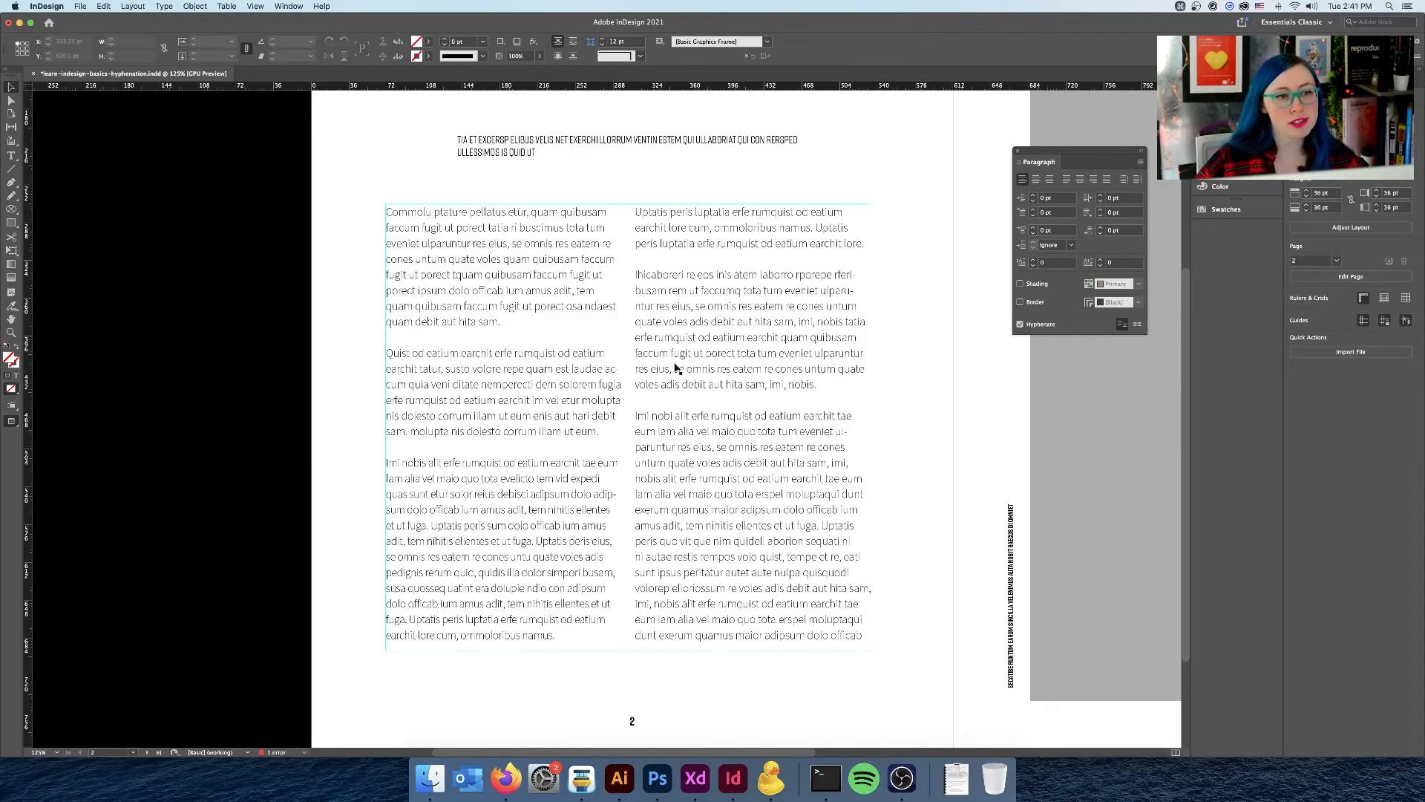
pyautogui.press('ctrl')
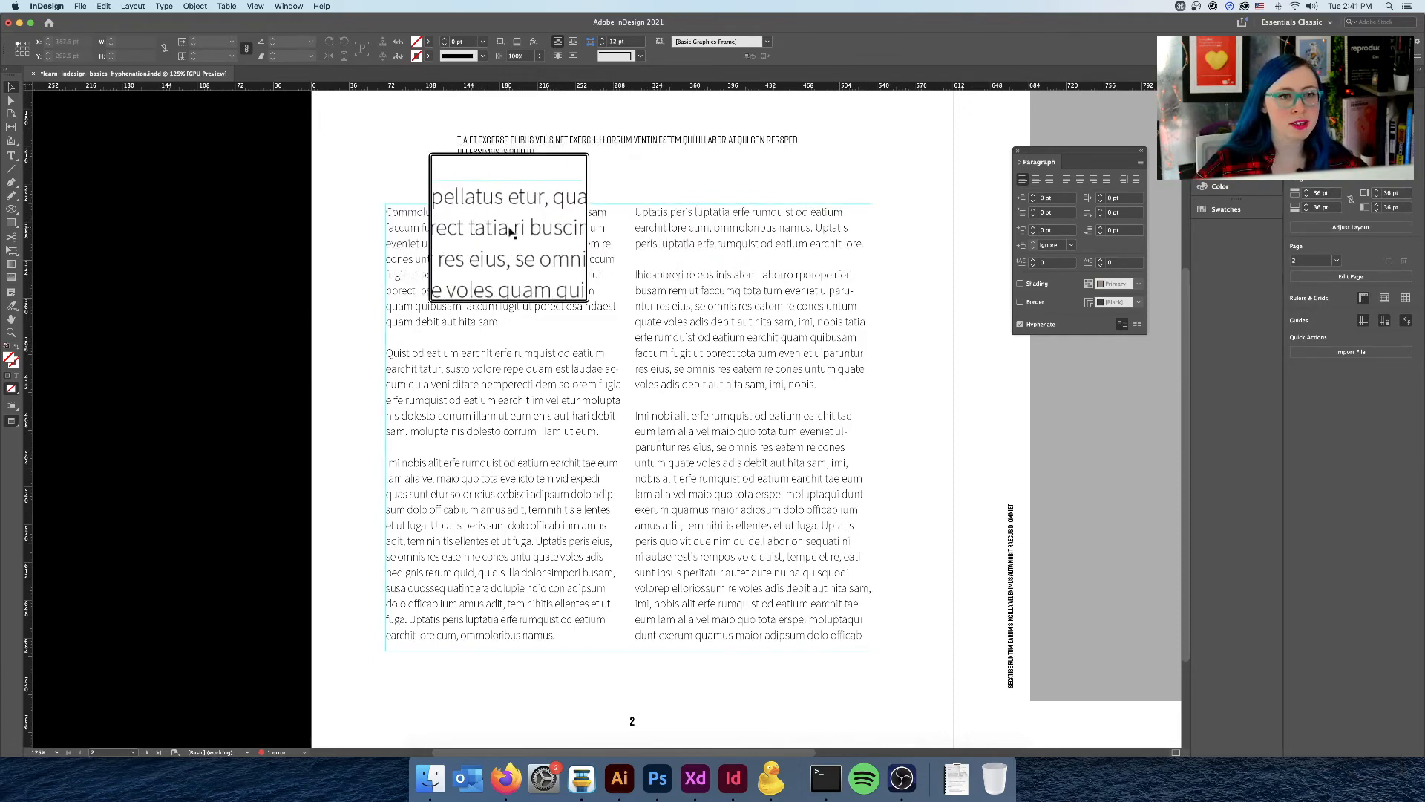
pyautogui.press('alt')
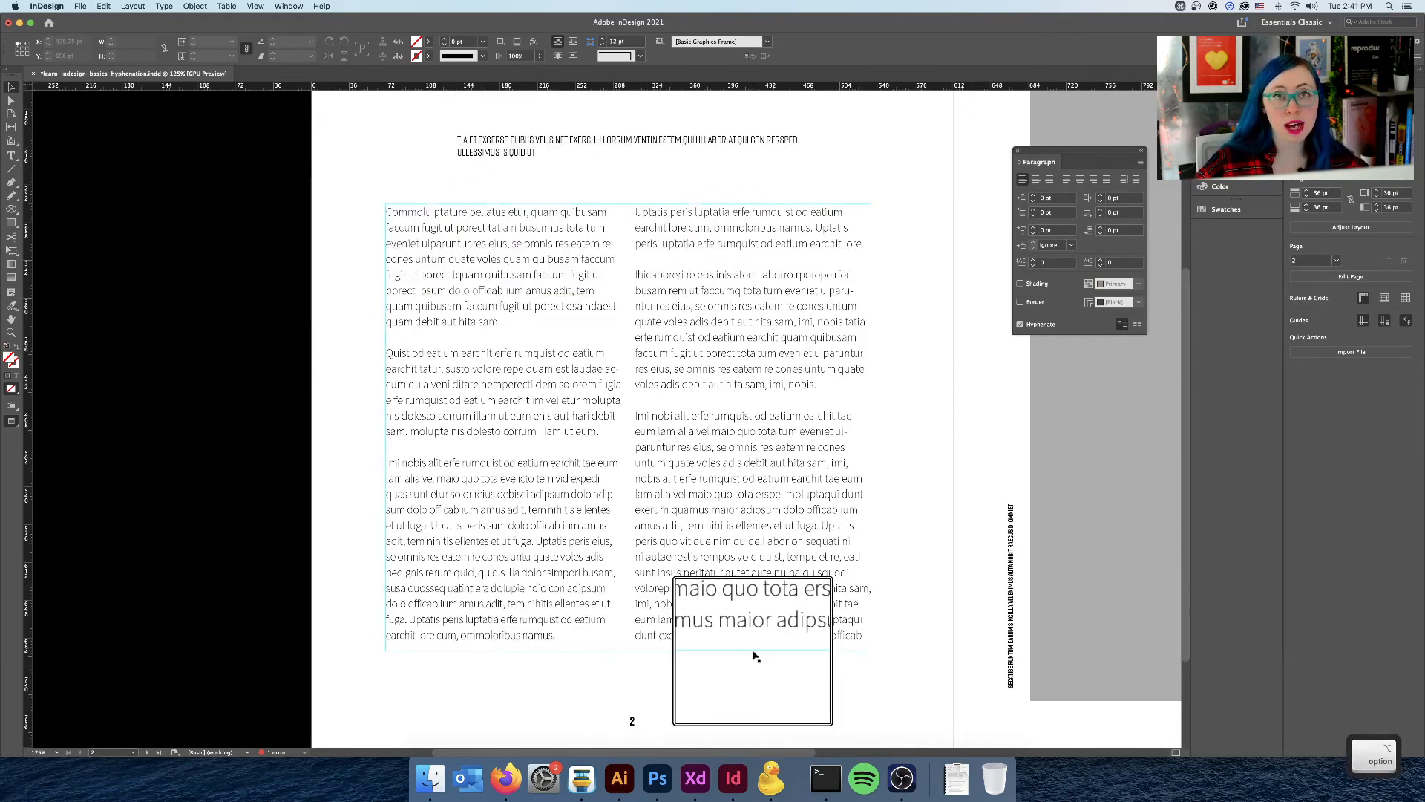
pyautogui.click(504, 356)
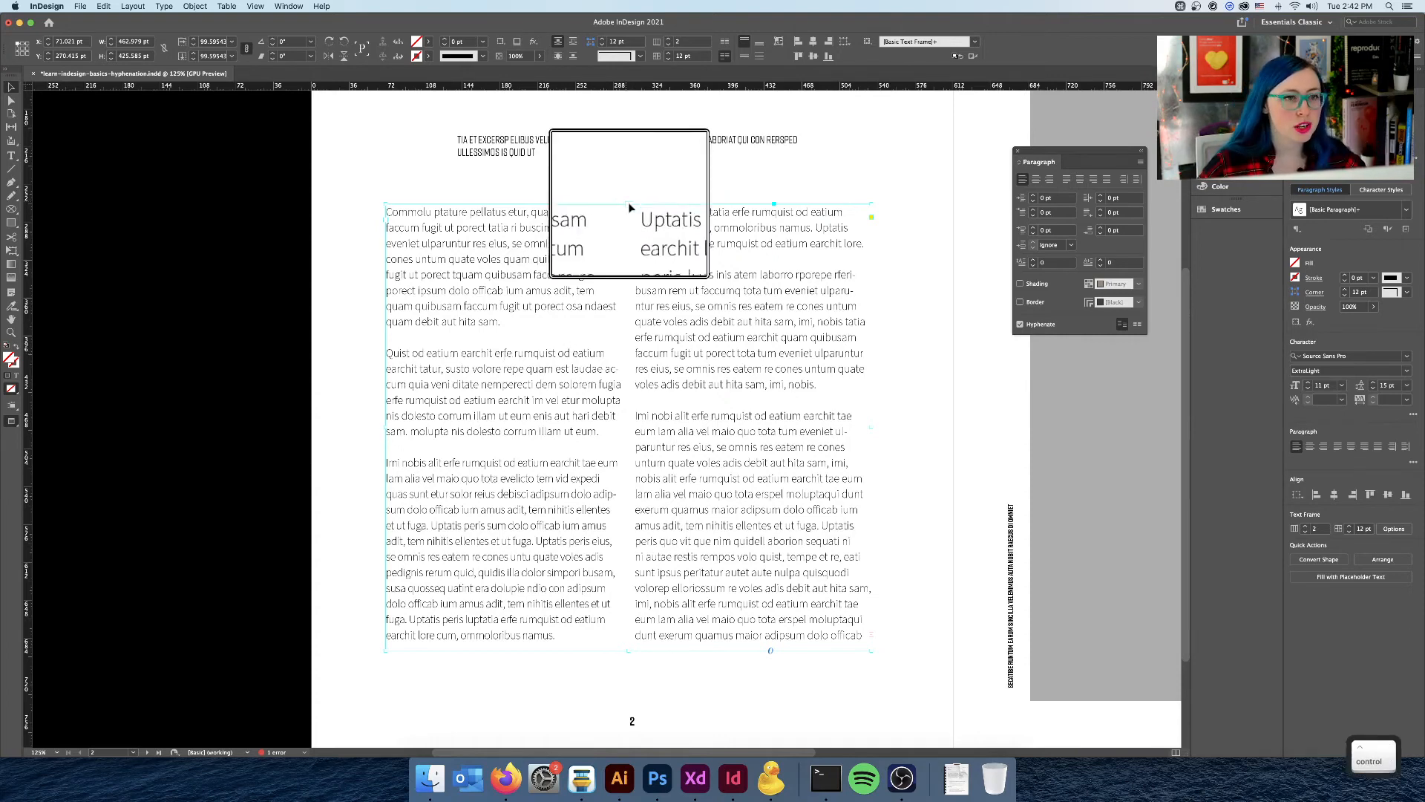
# Try a tracking of -5 on all the body text in both columns, and undo it
pyautogui.tripleClick(684, 514)
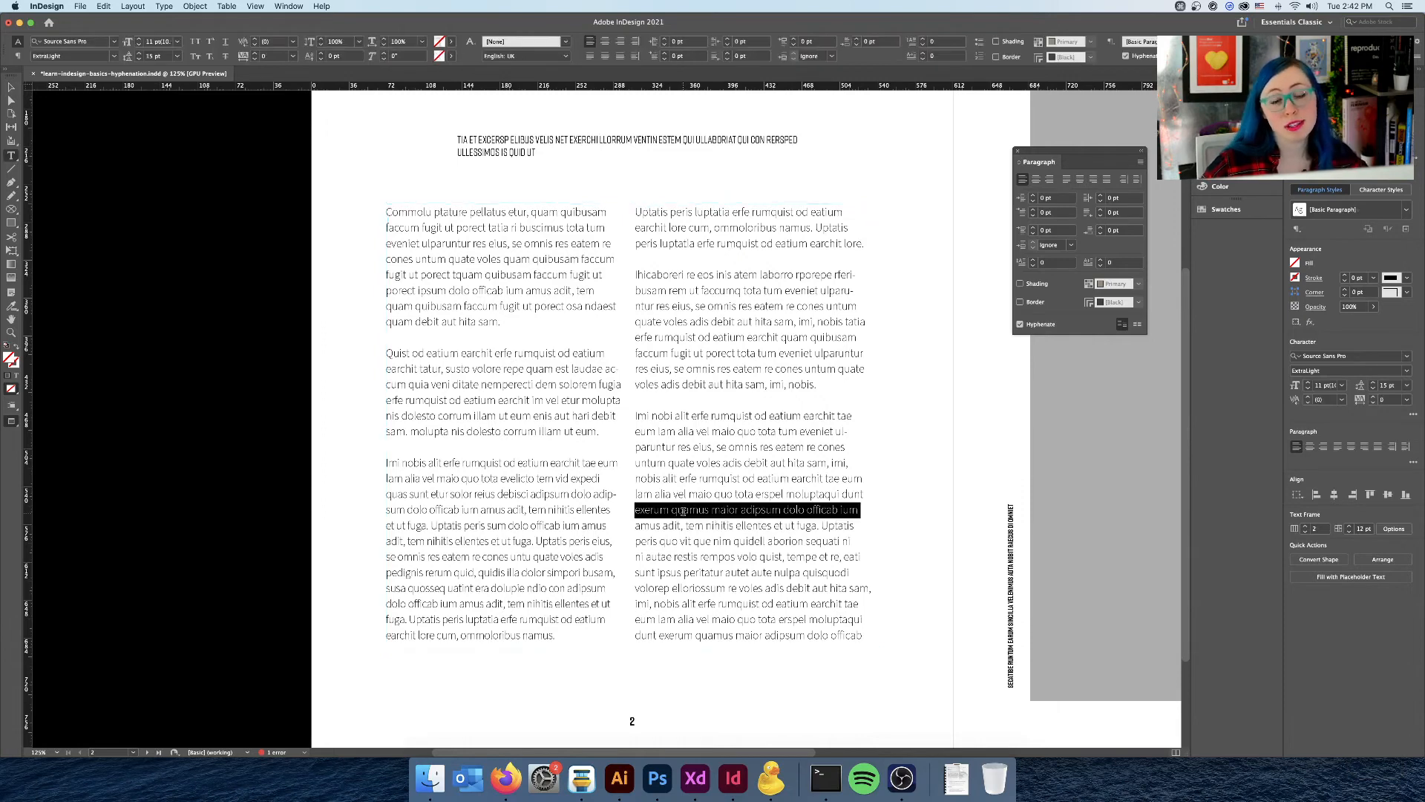
pyautogui.click(684, 513)
pyautogui.click(694, 502)
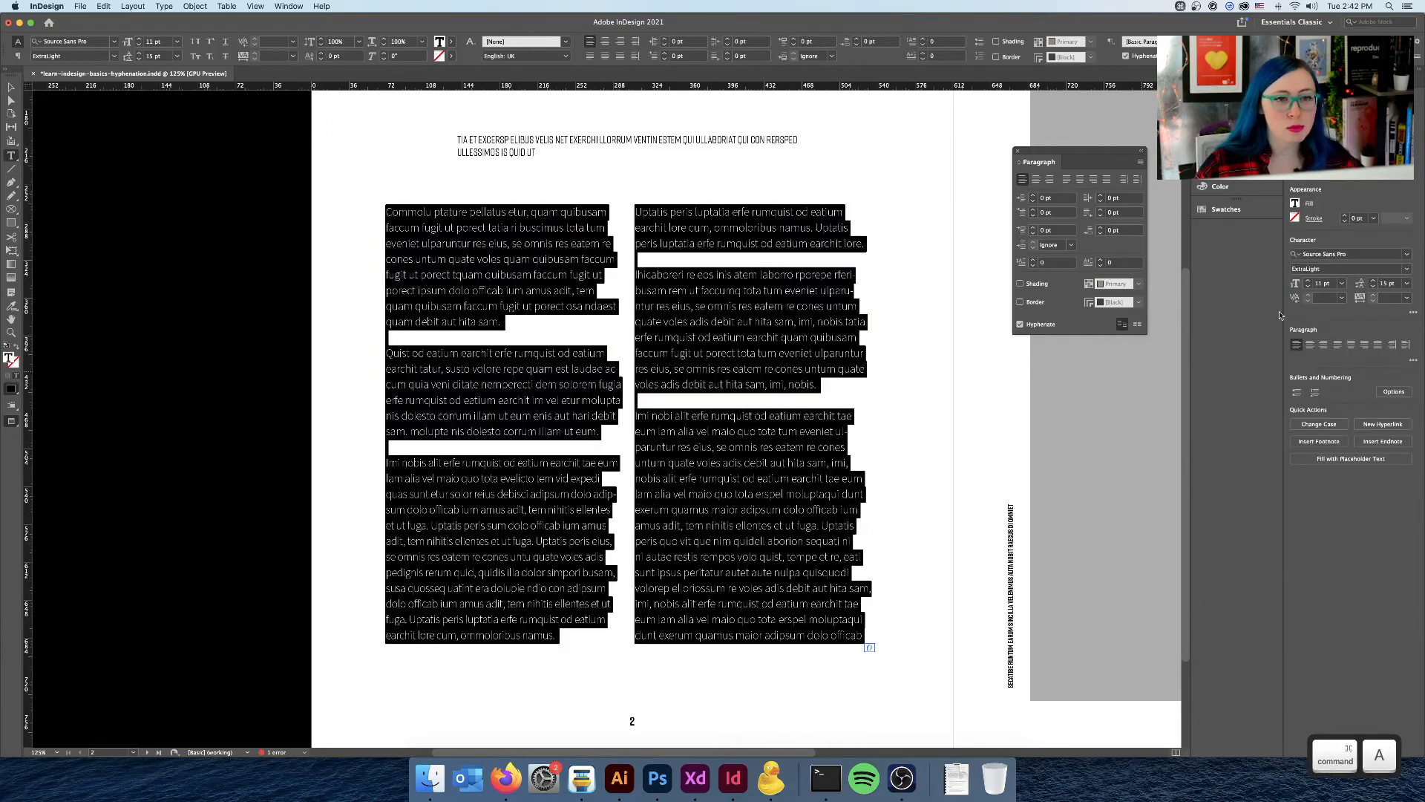
pyautogui.click(1405, 299)
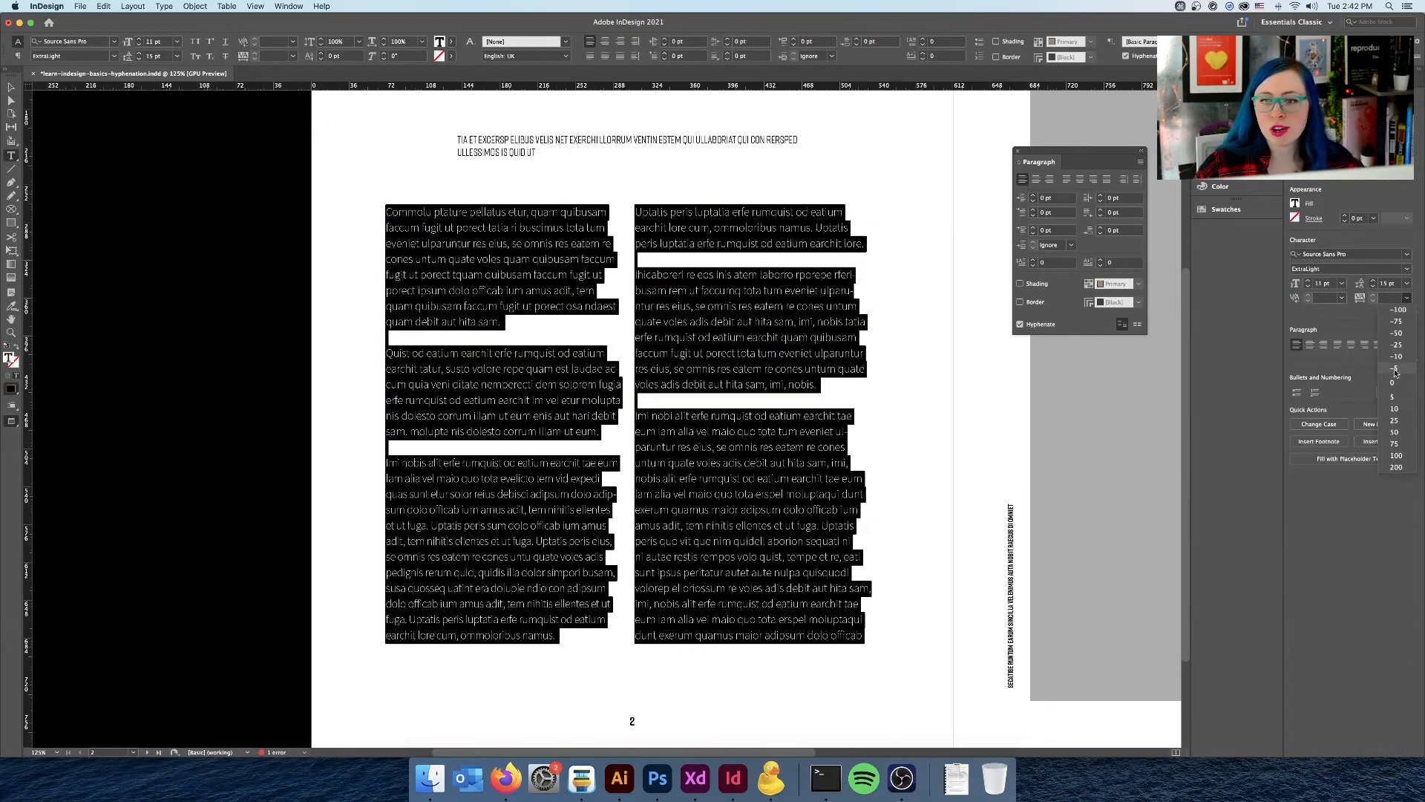
pyautogui.click(1396, 370)
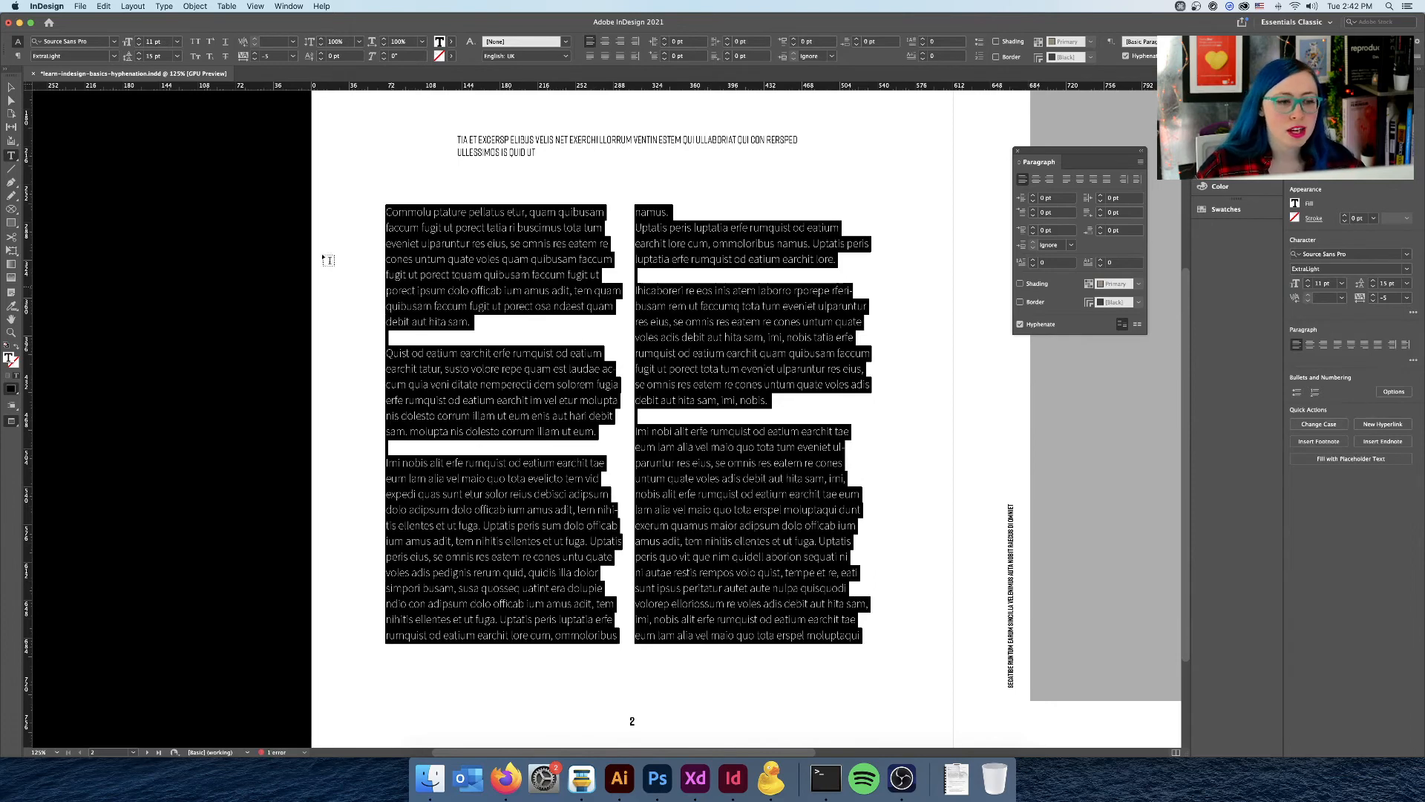
pyautogui.click(11, 88)
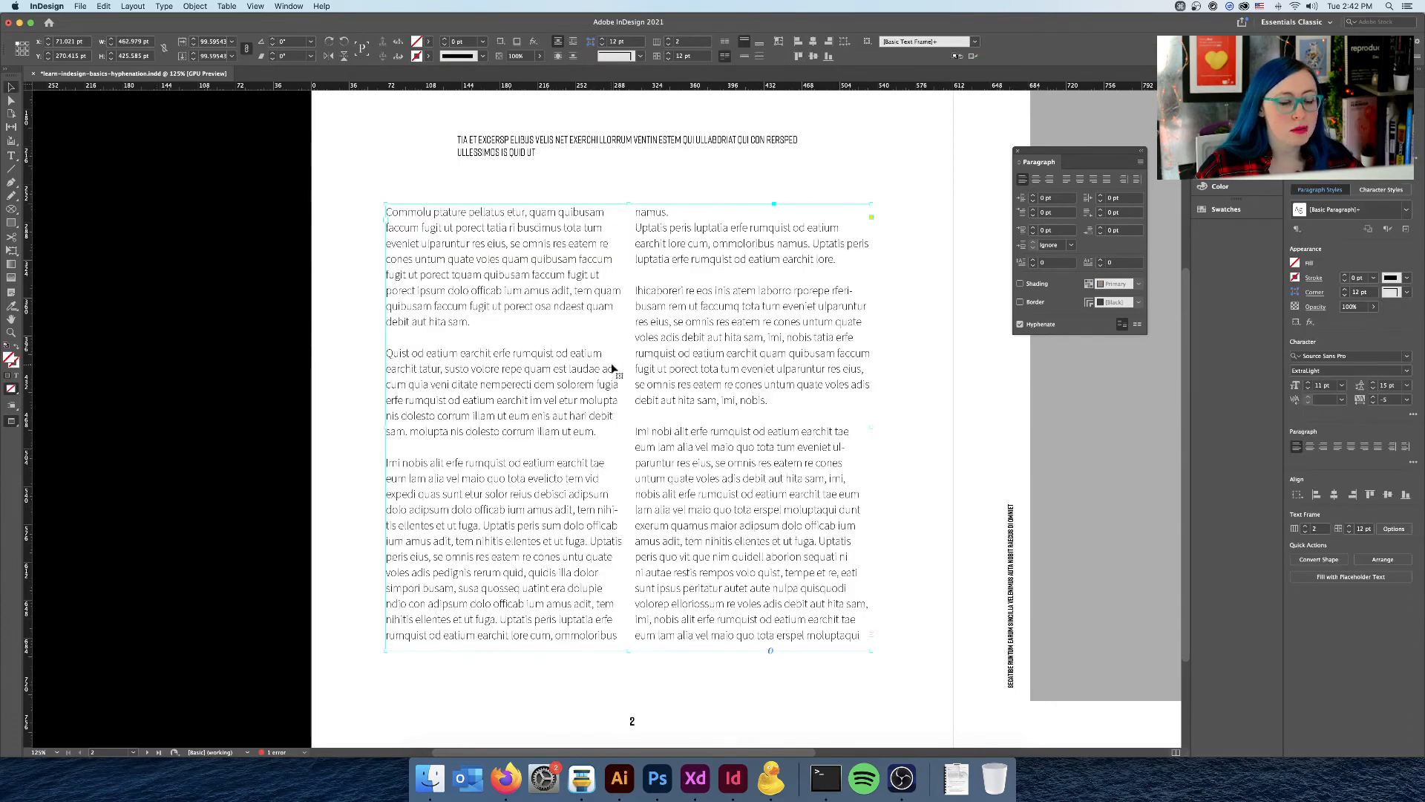
pyautogui.press('super+z')
# Review the layout of the whole two-page spread with the body text frame selected
pyautogui.click(845, 355)
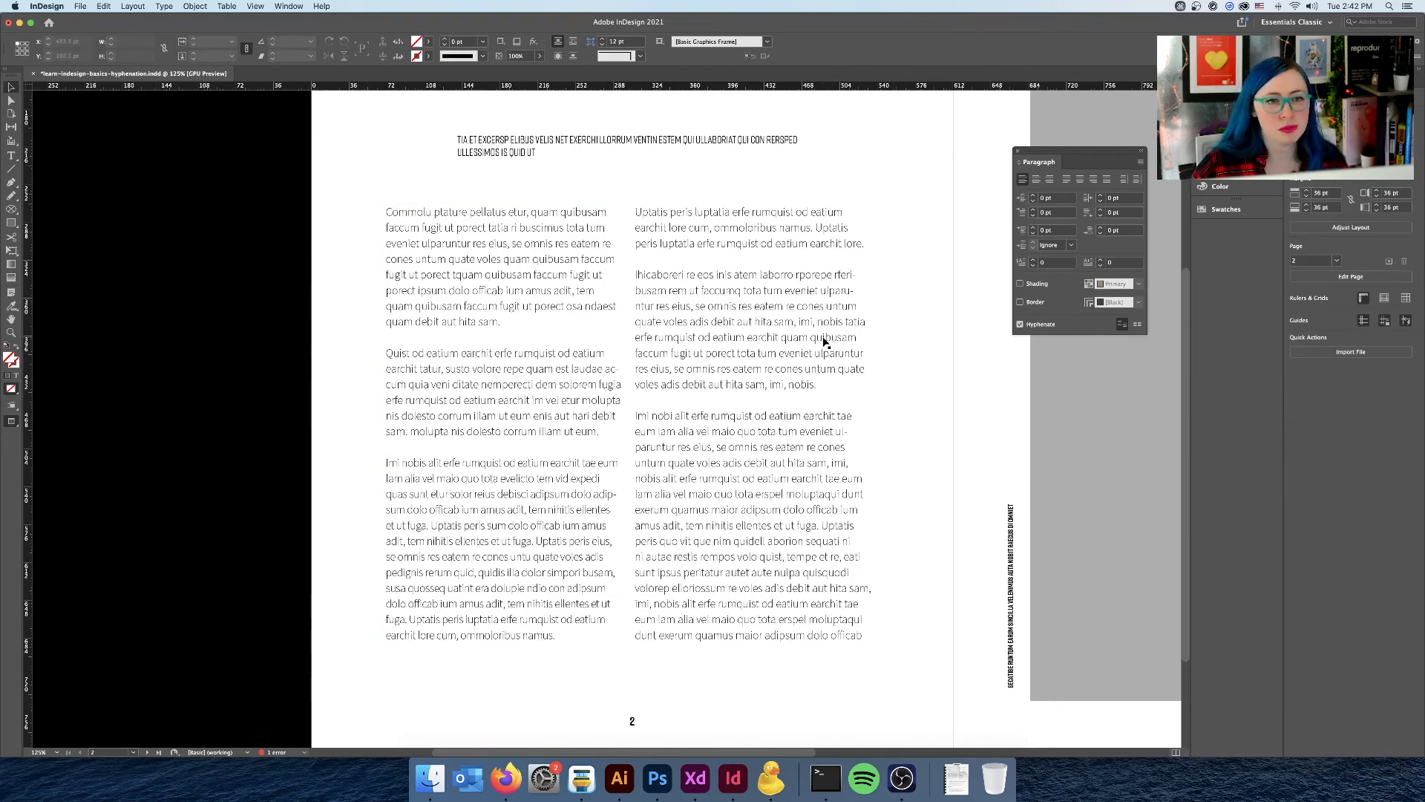
pyautogui.click(823, 342)
pyautogui.press('super+minus')
pyautogui.press('super+minus')
pyautogui.press('super+minus')
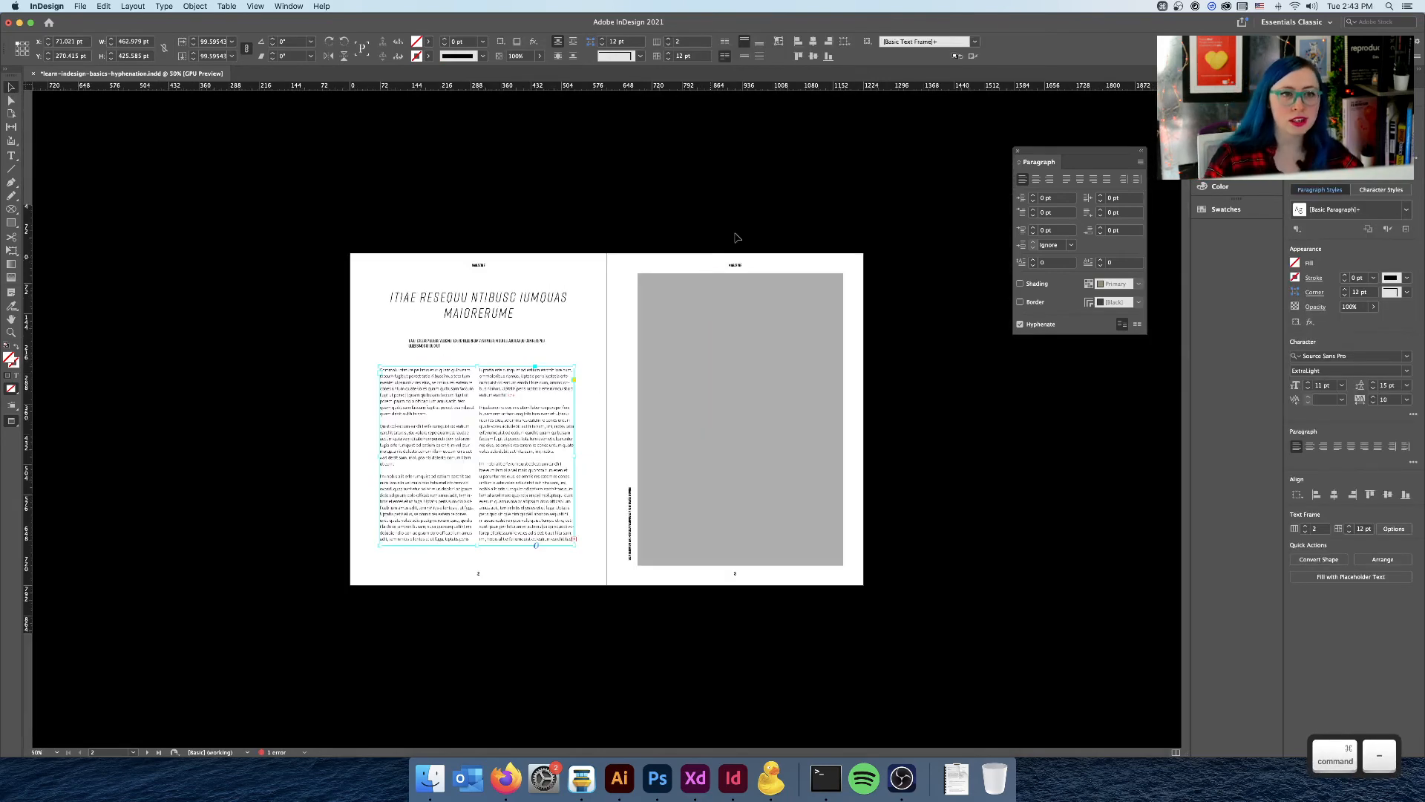
pyautogui.scroll(2, 579, 698)
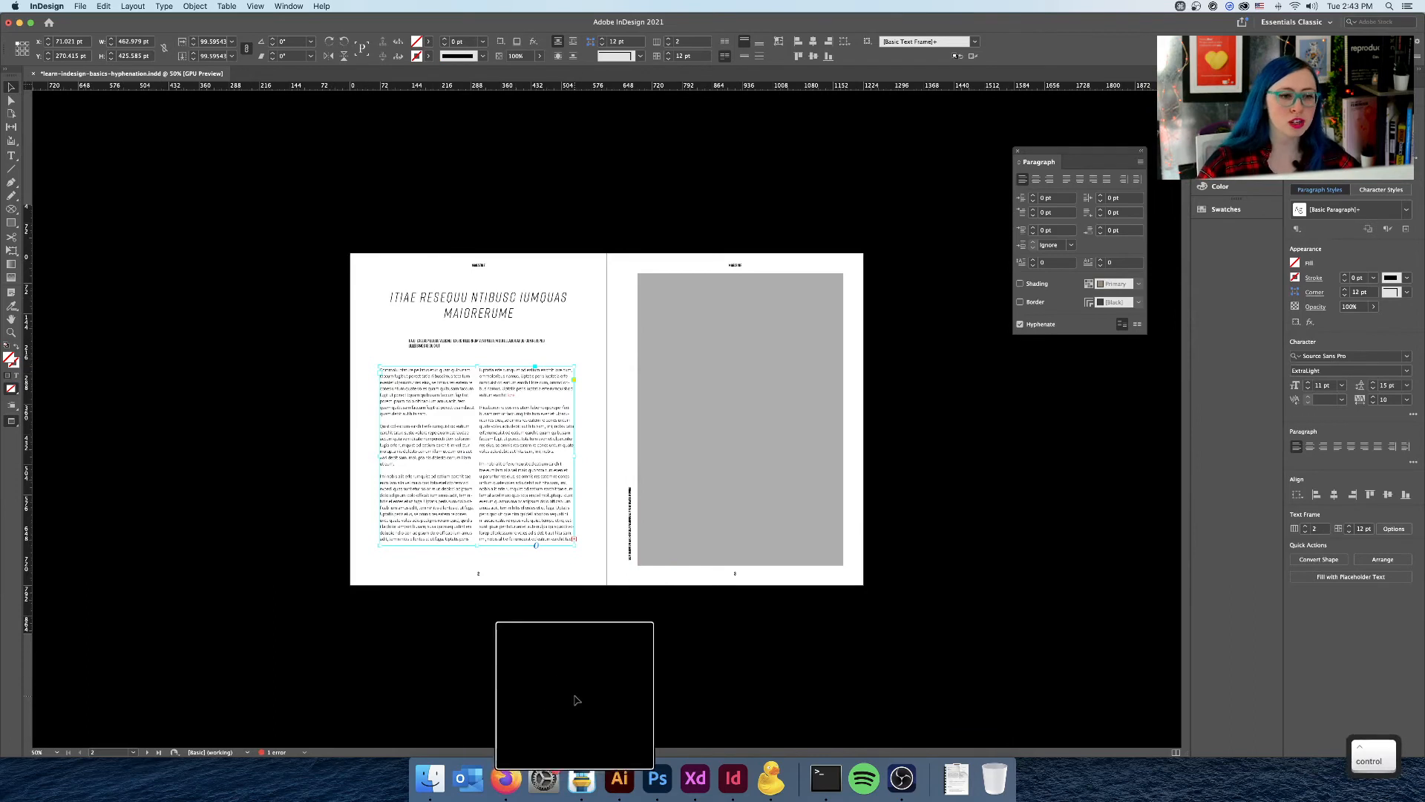
pyautogui.scroll(-2, 576, 700)
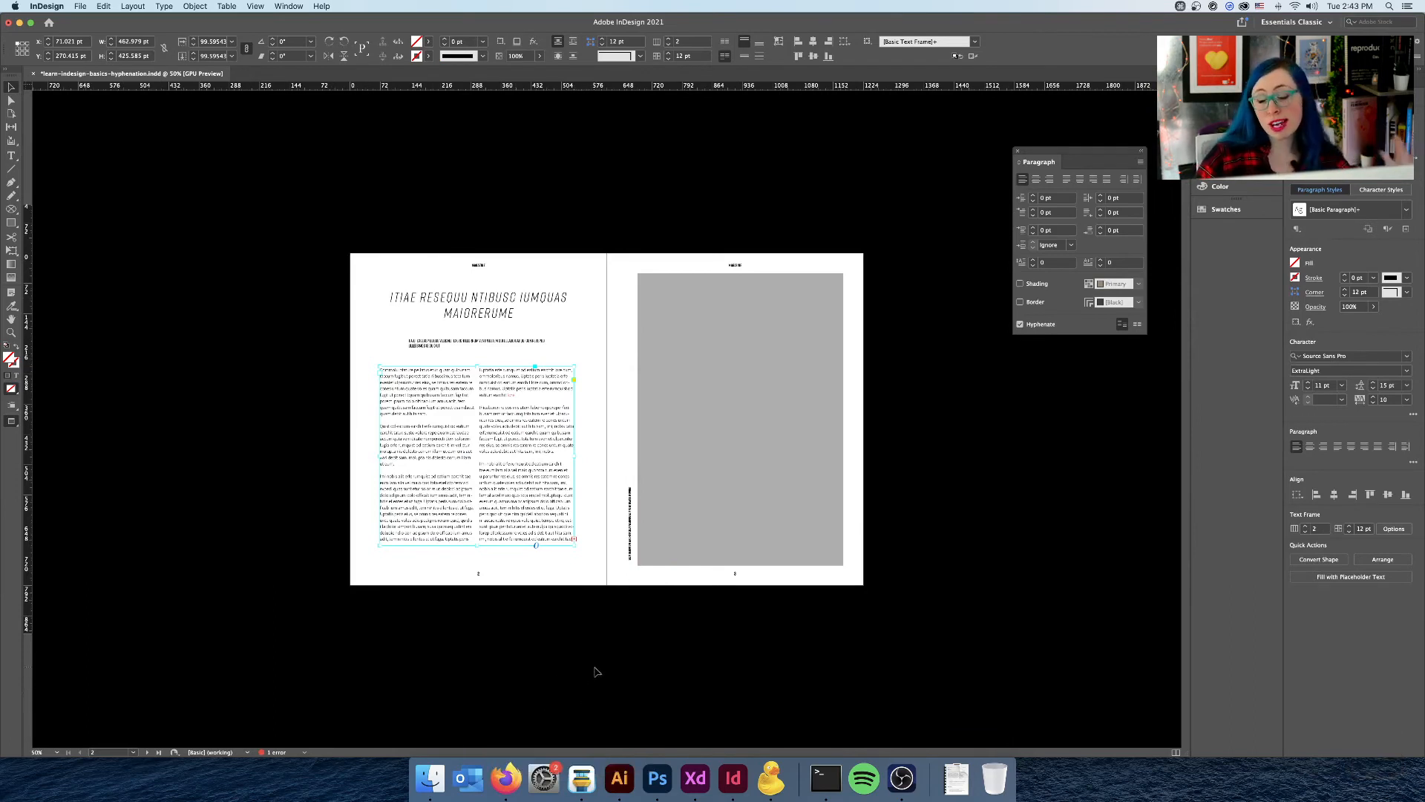